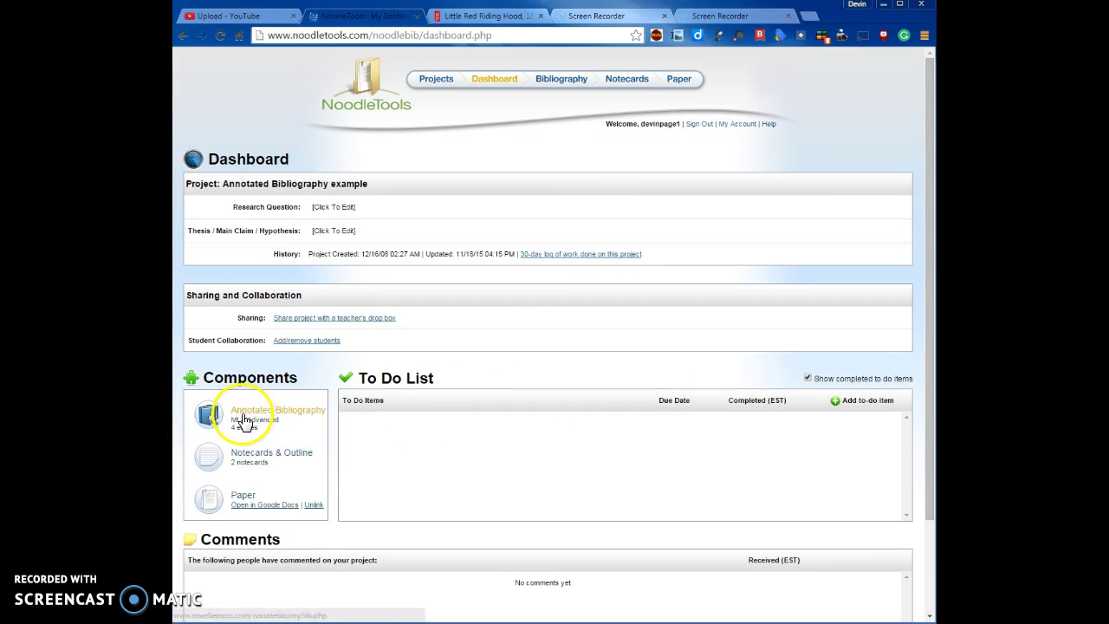
Step: Open the project's annotated bibliography and check the source classification options of its listed citations
left_click(295, 414)
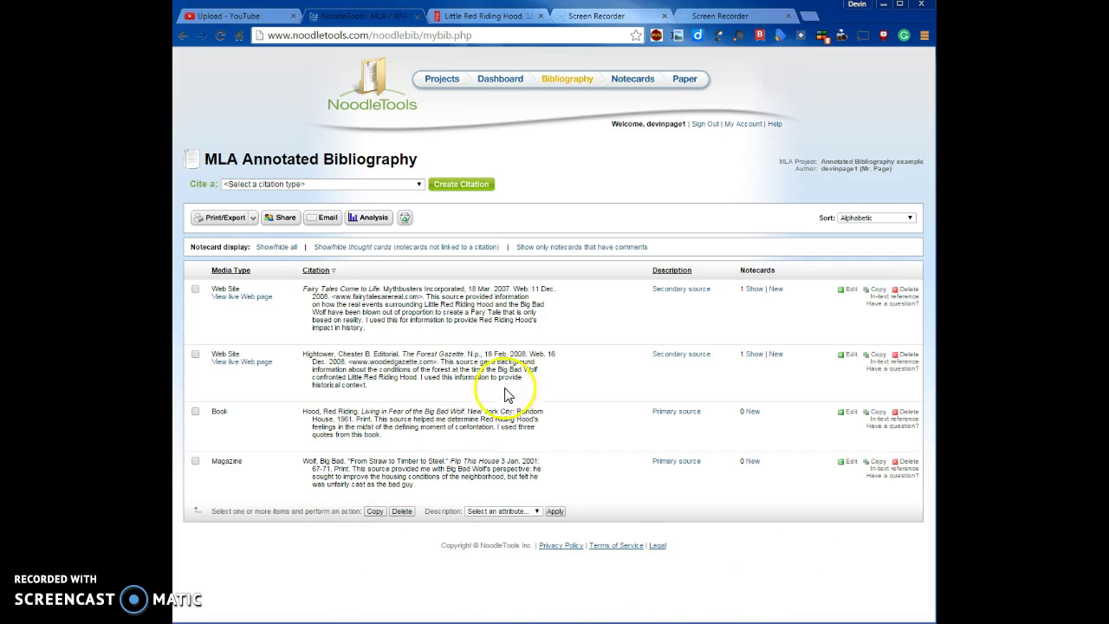
left_click(667, 295)
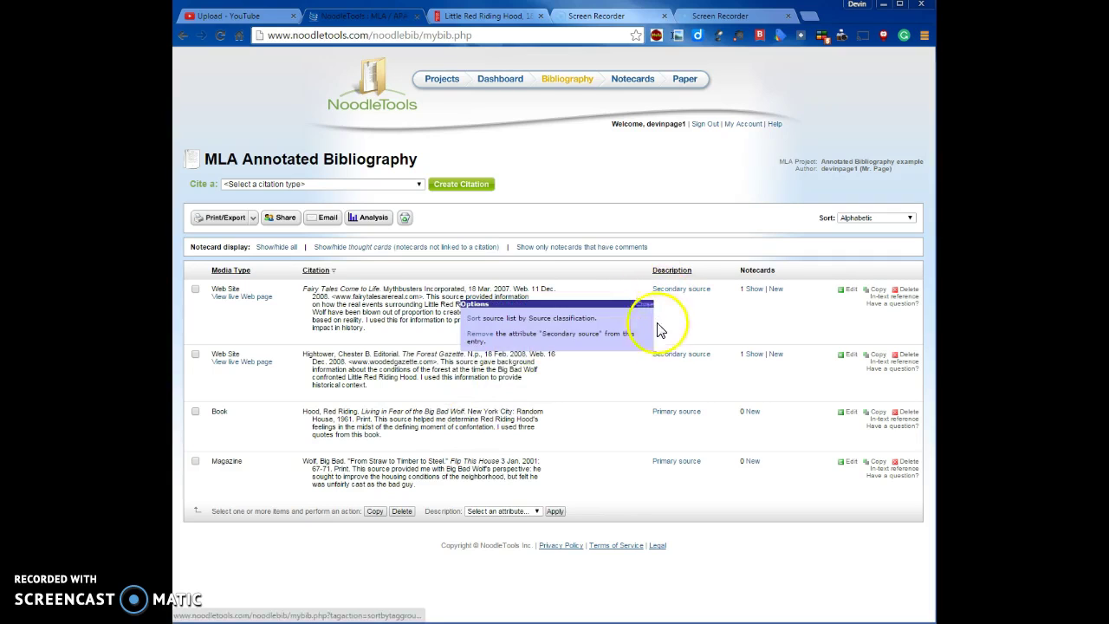
left_click(667, 359)
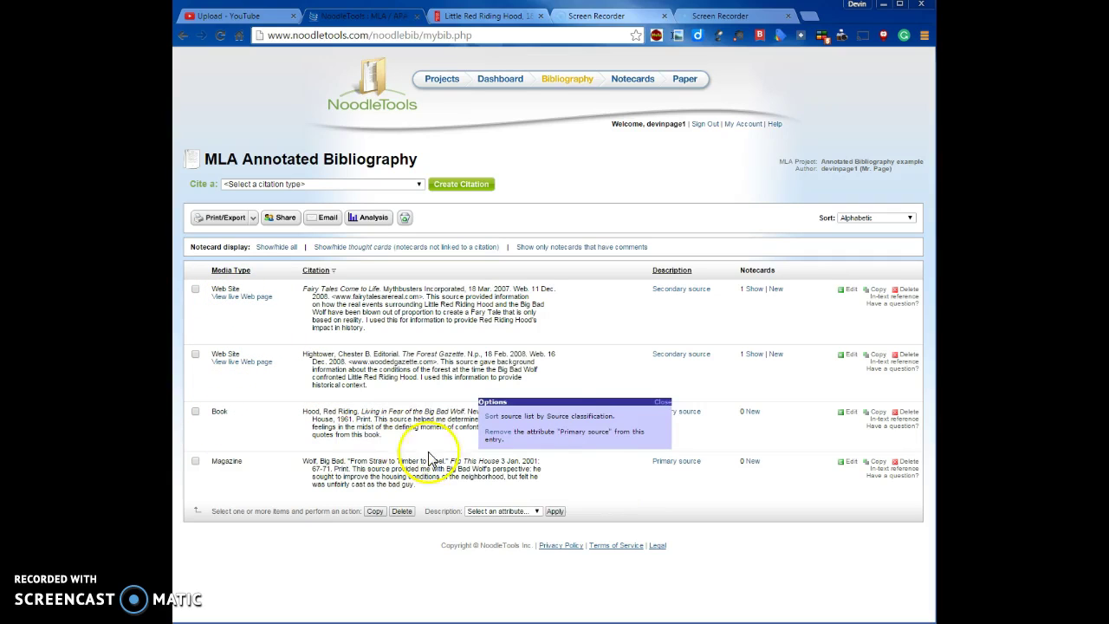
left_click(662, 402)
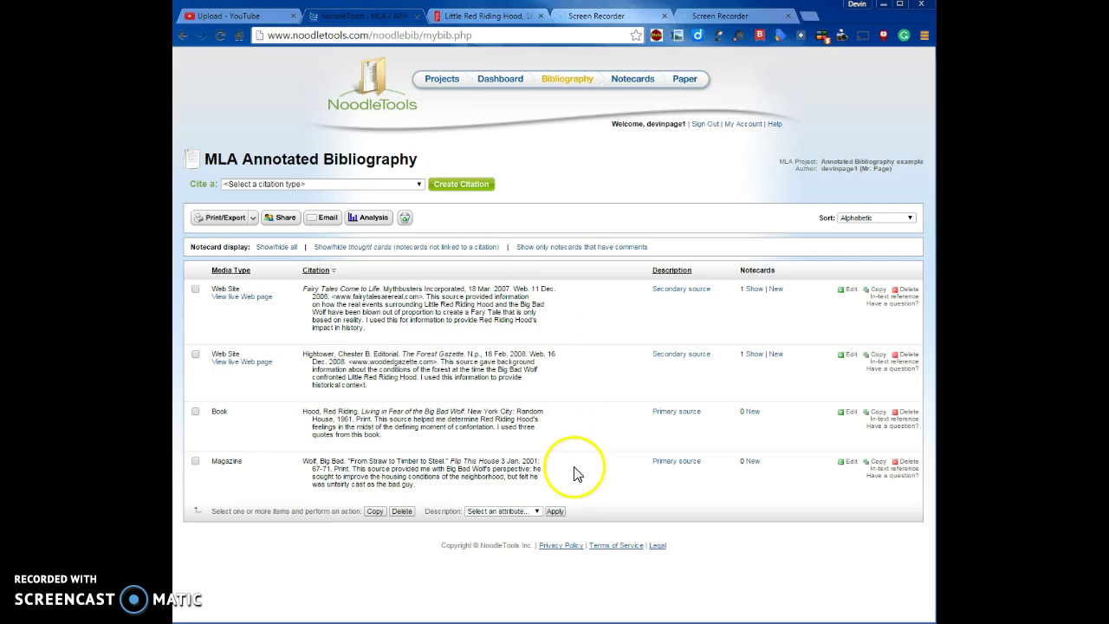
Step: Examine the British Library page for Little Red Riding Hood, 1810, and the available citation types to decide how to cite it
left_click(483, 17)
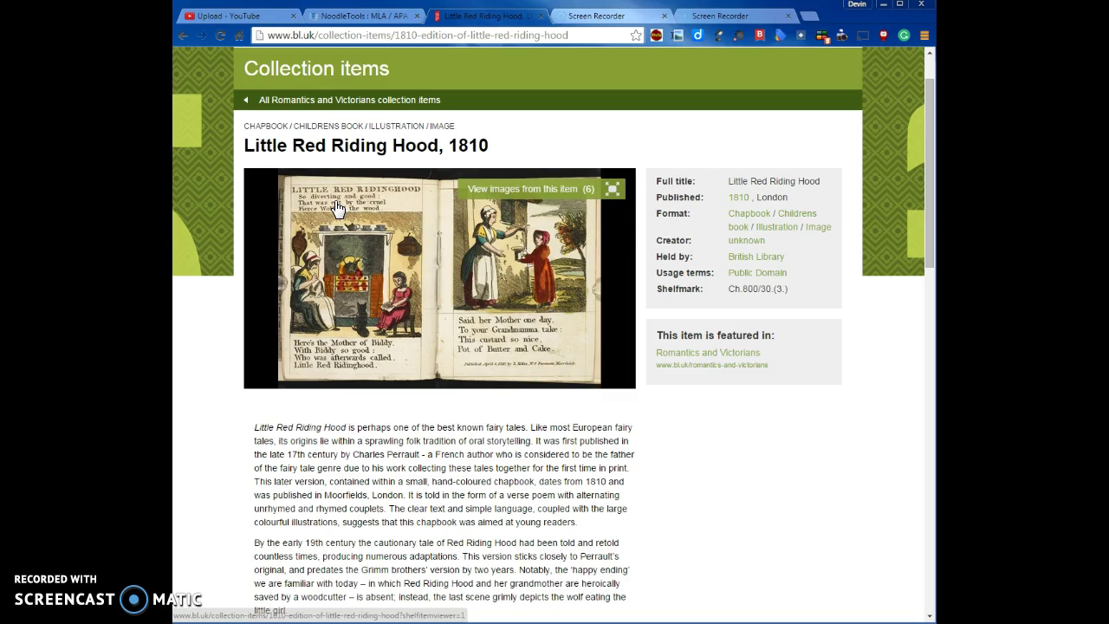
left_click_drag(928, 115, 921, 87)
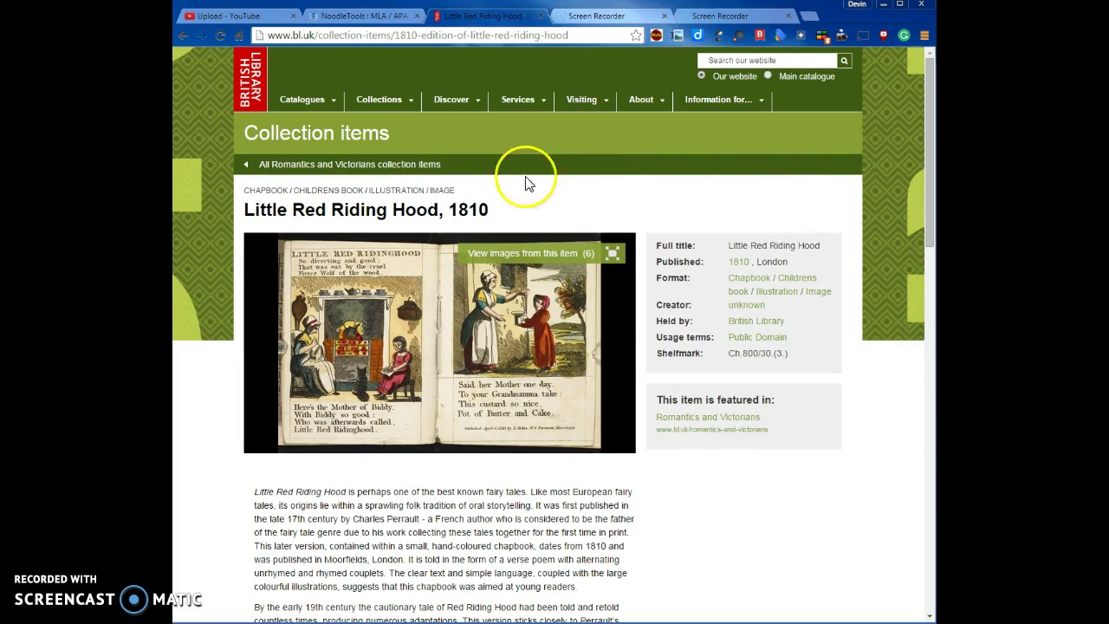
left_click(362, 18)
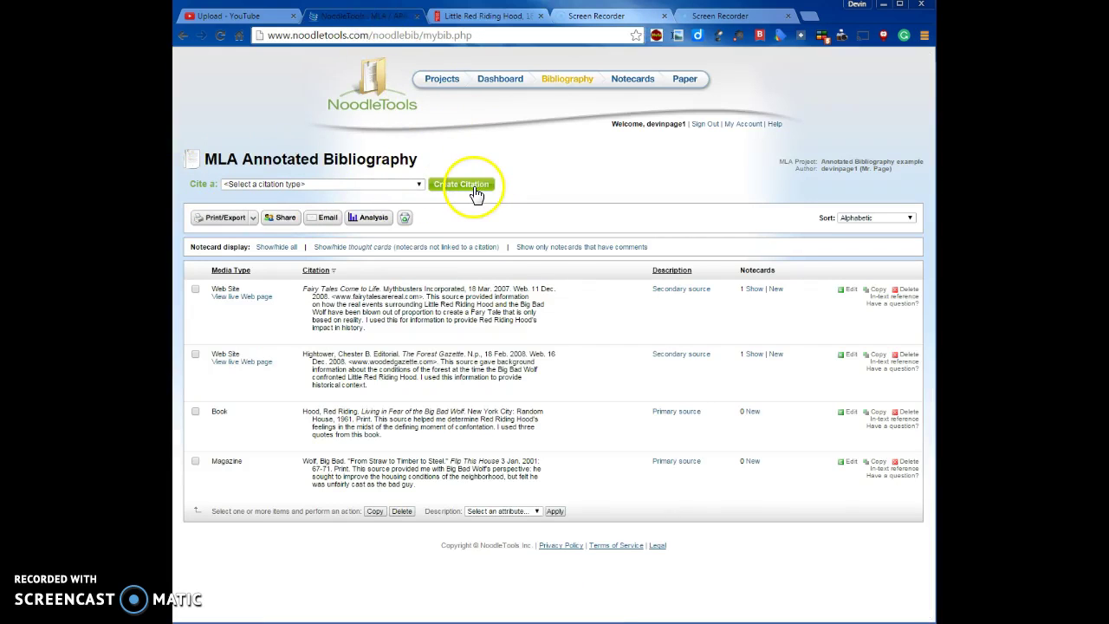
left_click(419, 185)
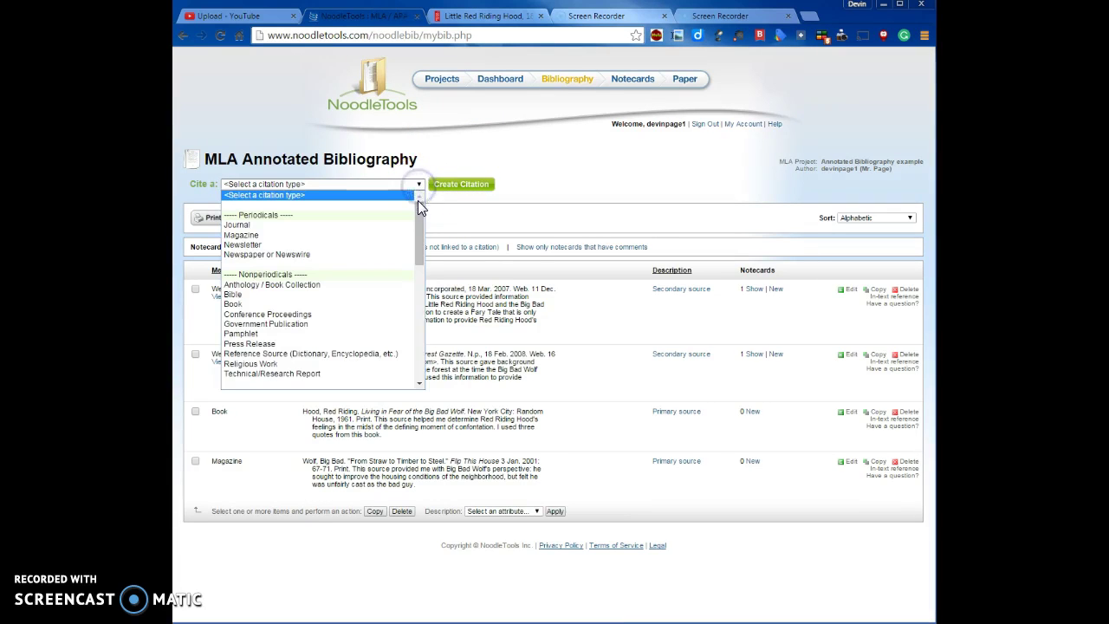
mouse_move(417, 208)
left_mouse_down()
mouse_move(406, 408)
mouse_move(418, 201)
left_mouse_up()
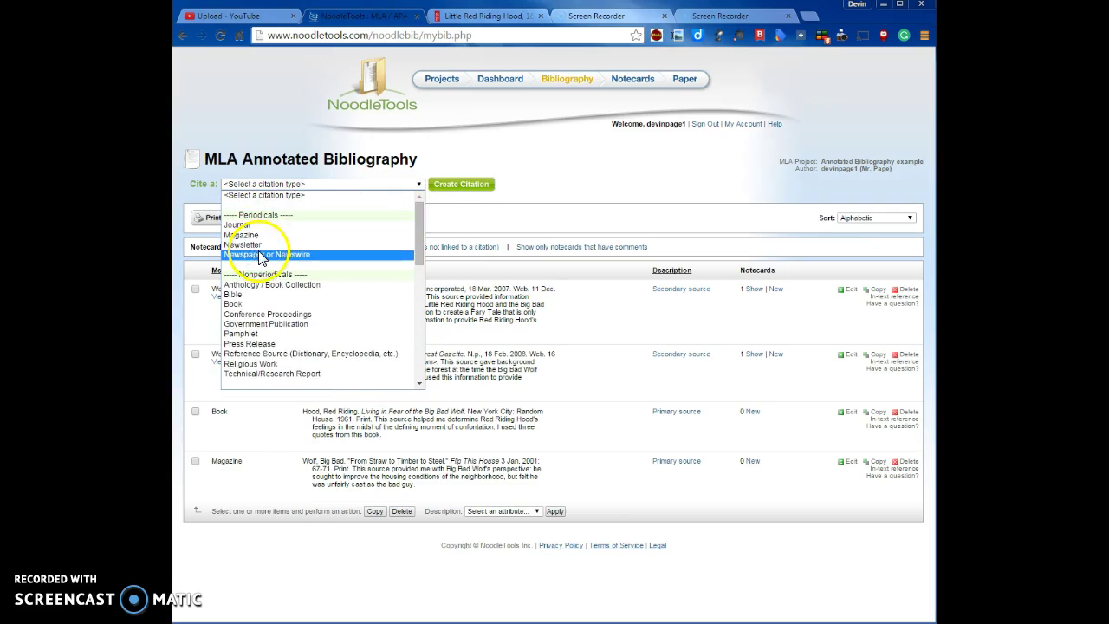
left_click(468, 16)
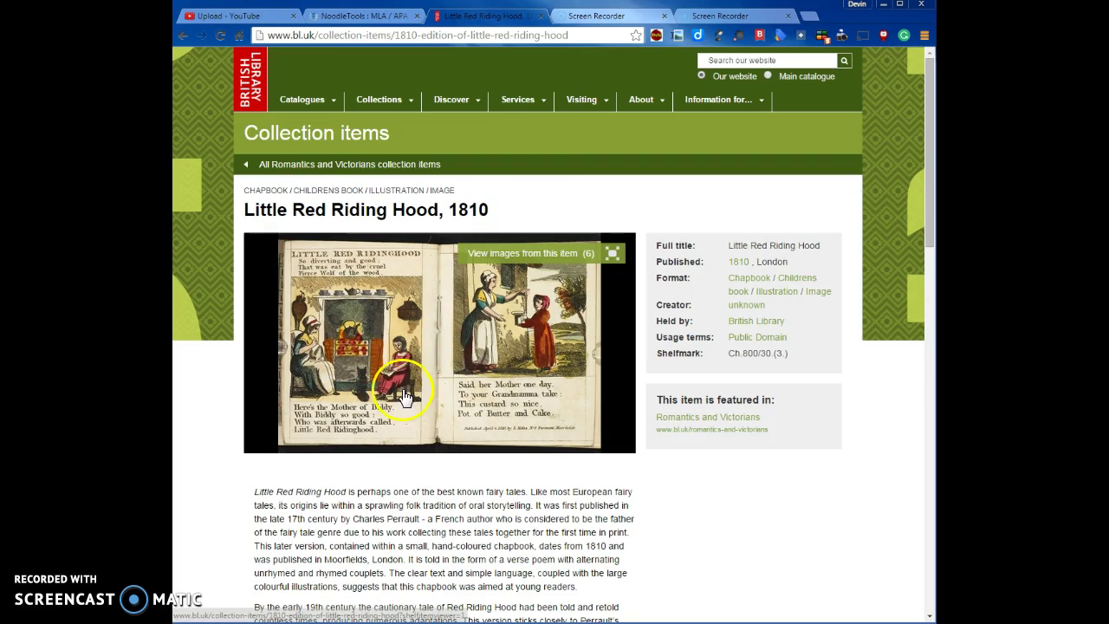
left_click_drag(928, 207, 924, 321)
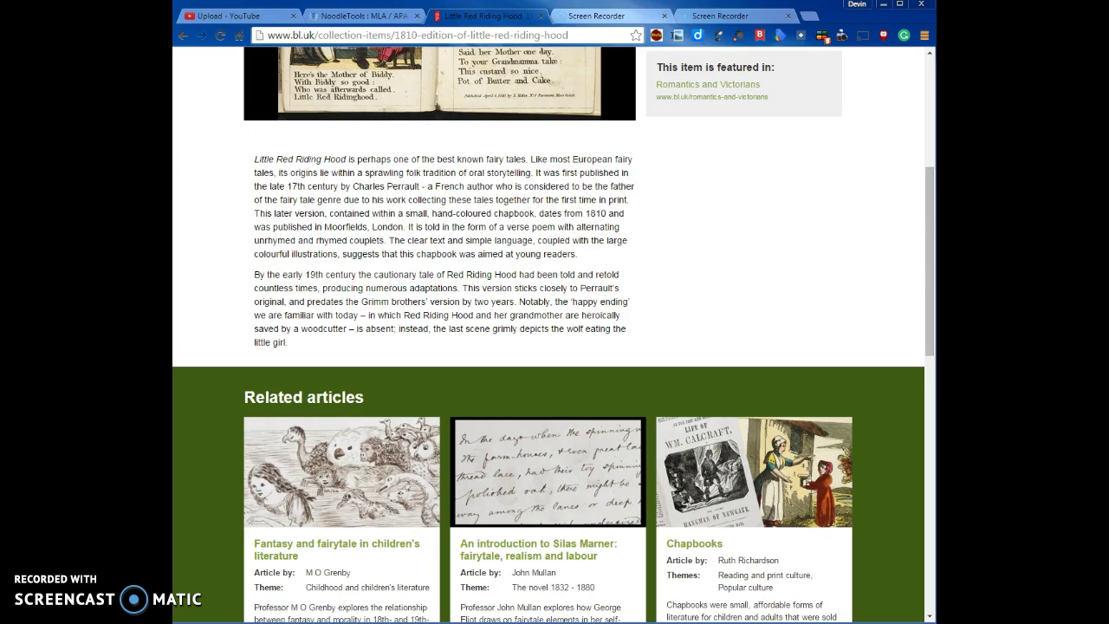
left_click_drag(932, 254, 914, 555)
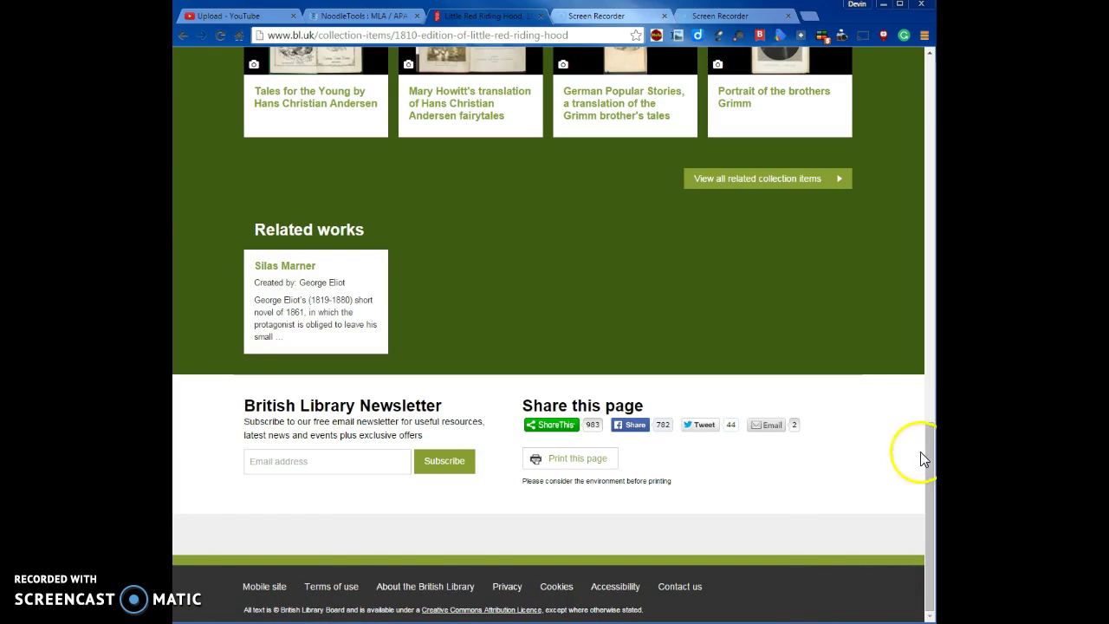
left_click_drag(929, 457, 929, 66)
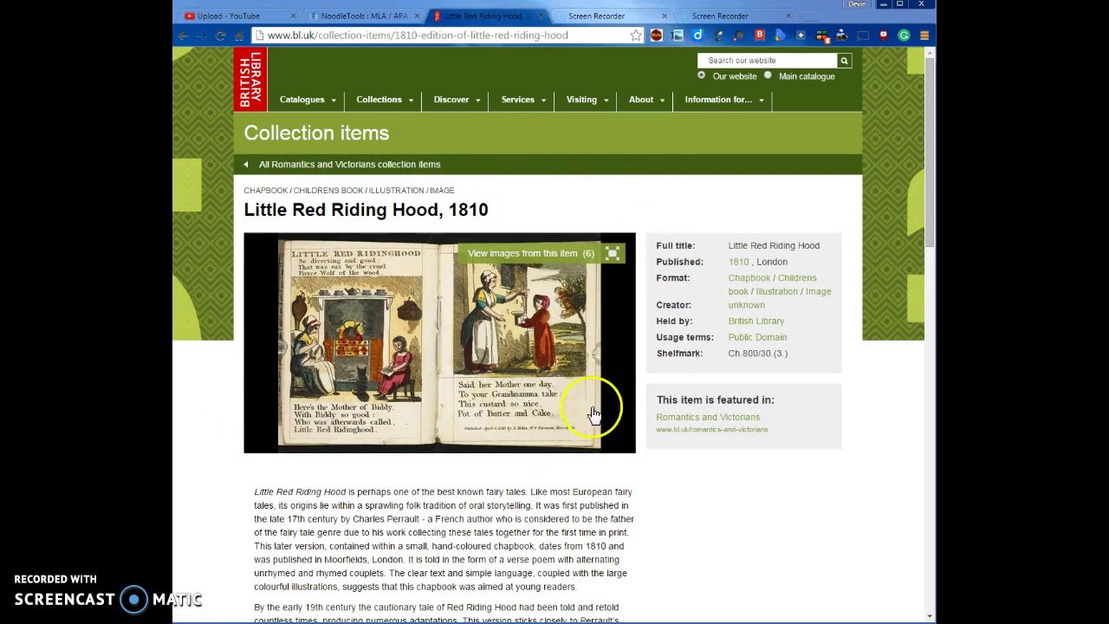
Step: Start a new citation of the type Anthology / Book Collection in the NoodleTools bibliography
left_click(340, 16)
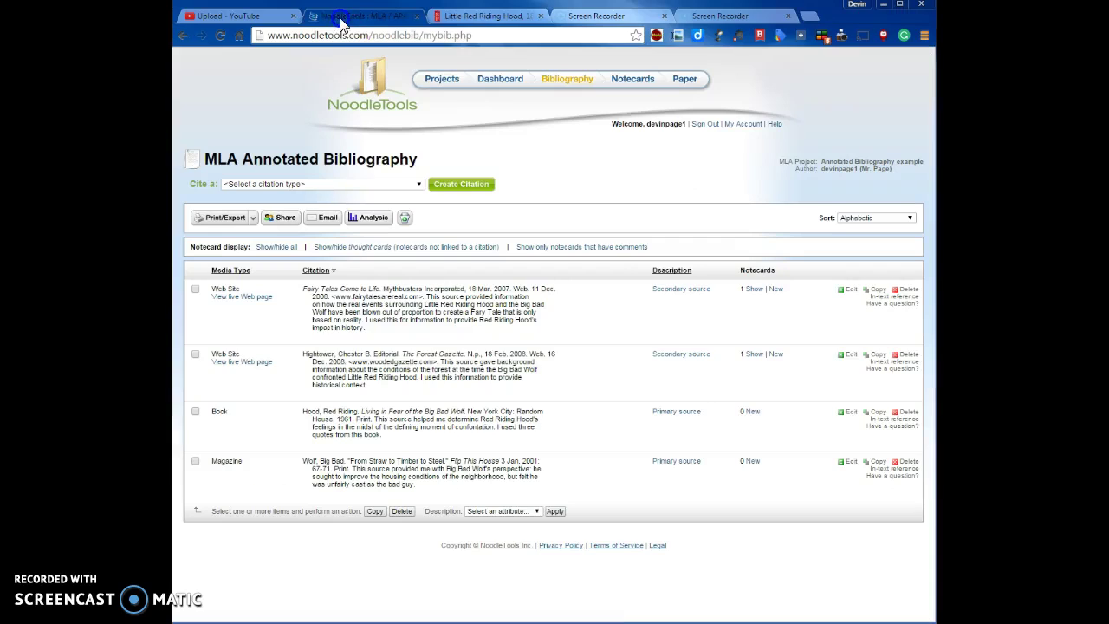
left_click(418, 185)
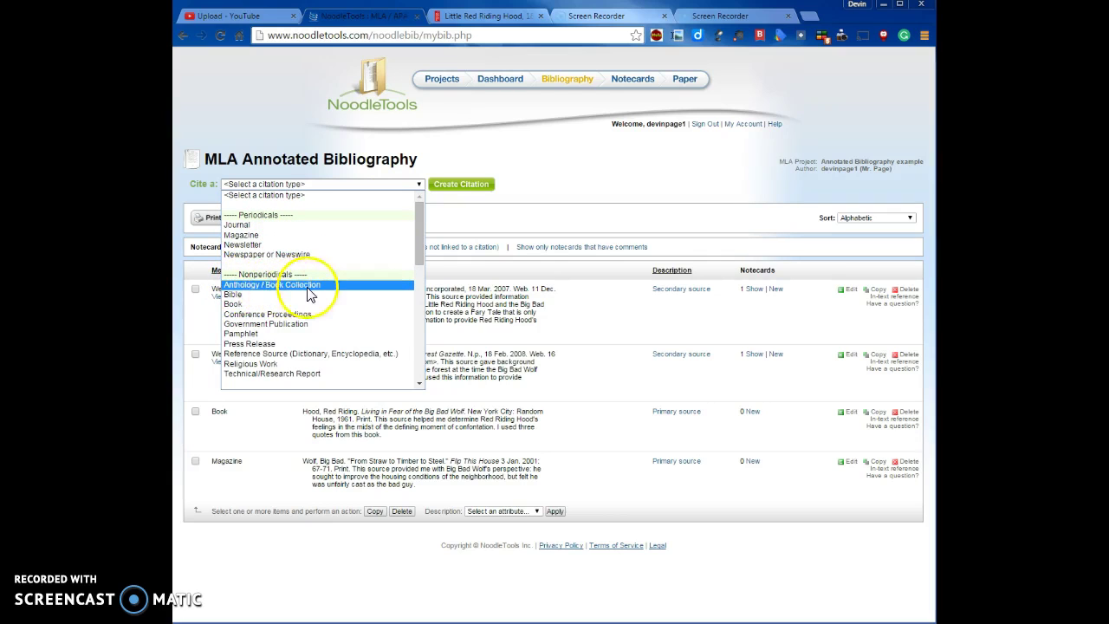
left_click(292, 290)
left_click(458, 187)
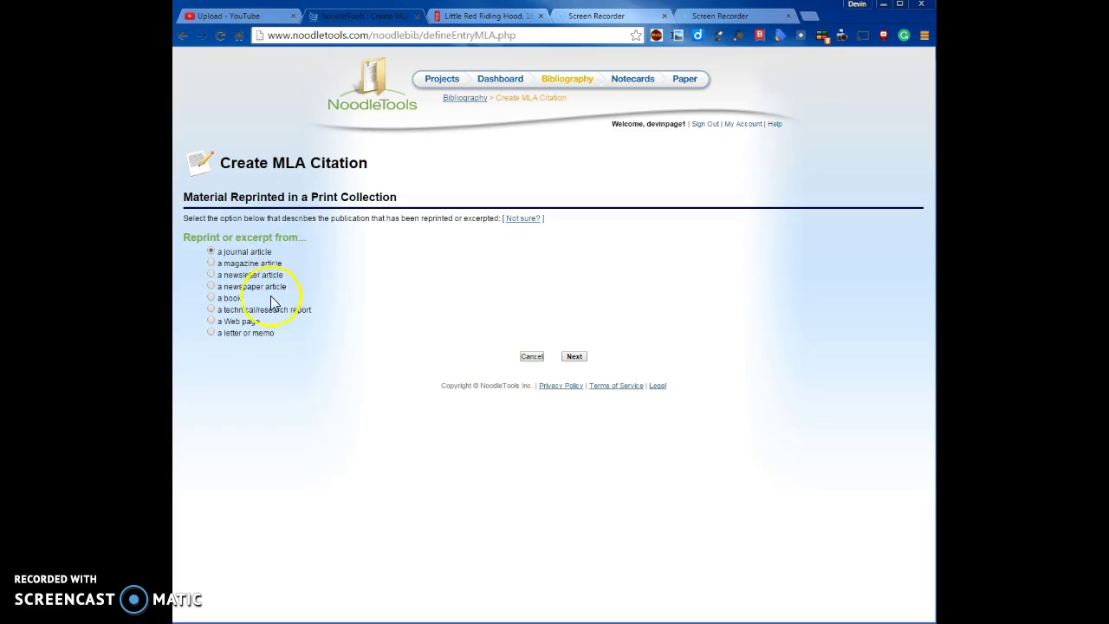
Step: Define the source as a reprint or excerpt from a book viewed online, and look through its citation form
left_click(211, 298)
left_click(576, 356)
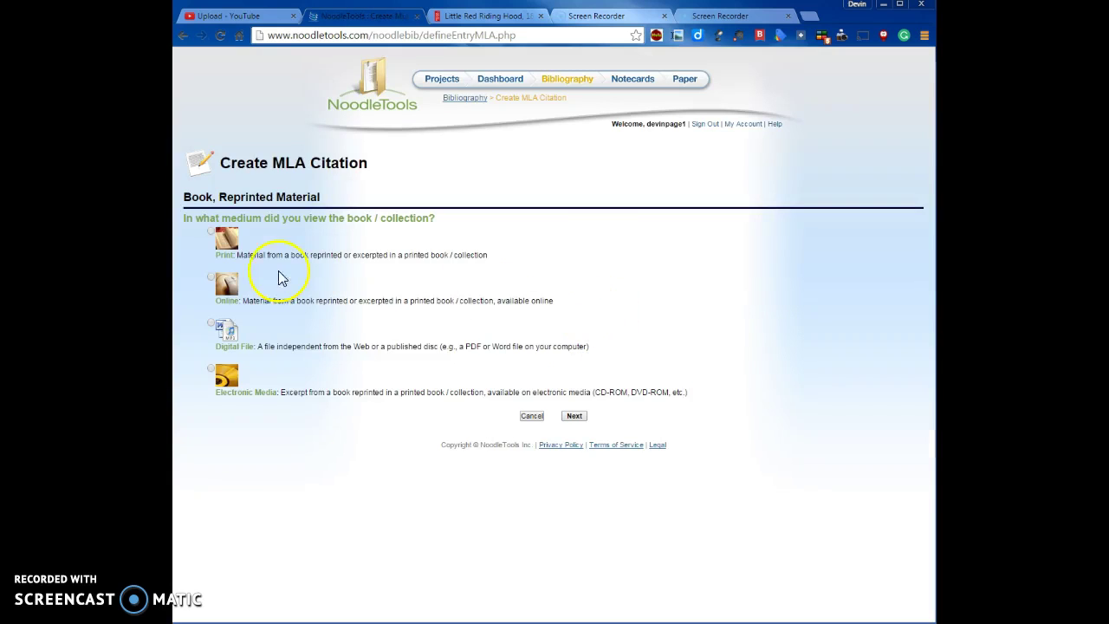
left_click(211, 278)
left_click(576, 417)
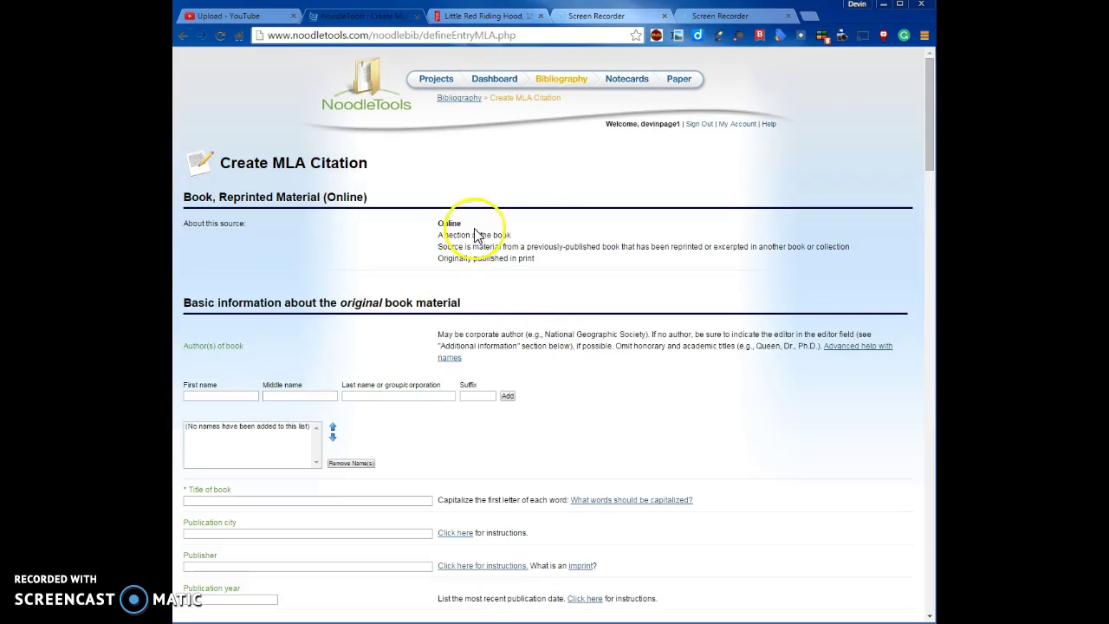
scroll(583, 203, "down", 3)
scroll(585, 205, "down", 10)
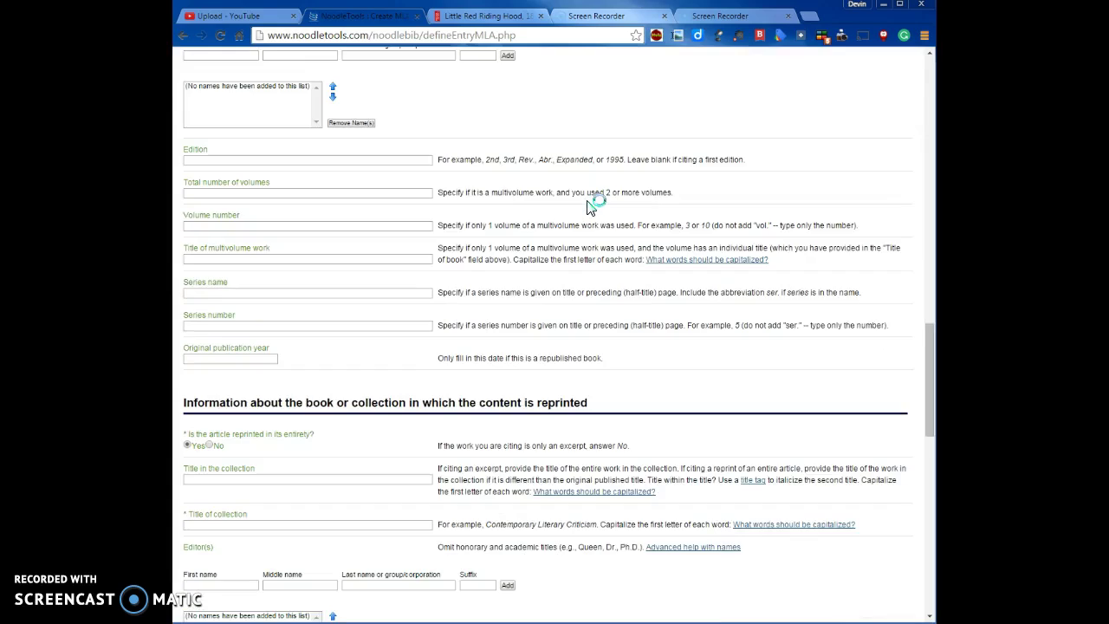
scroll(588, 206, "down", 5)
scroll(591, 210, "up", 8)
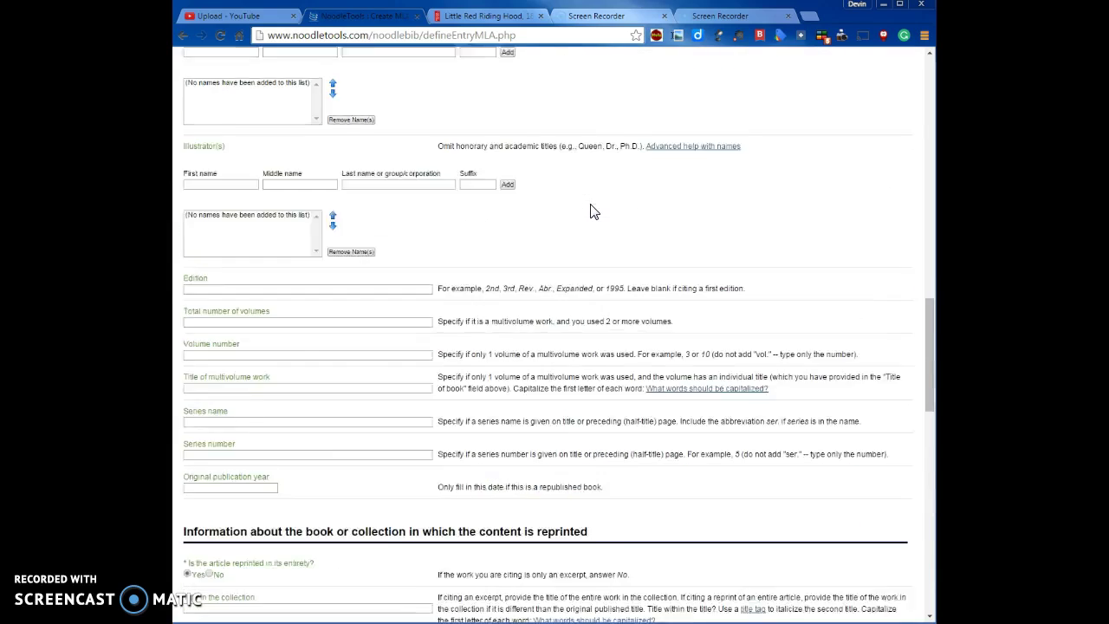
scroll(593, 211, "up", 15)
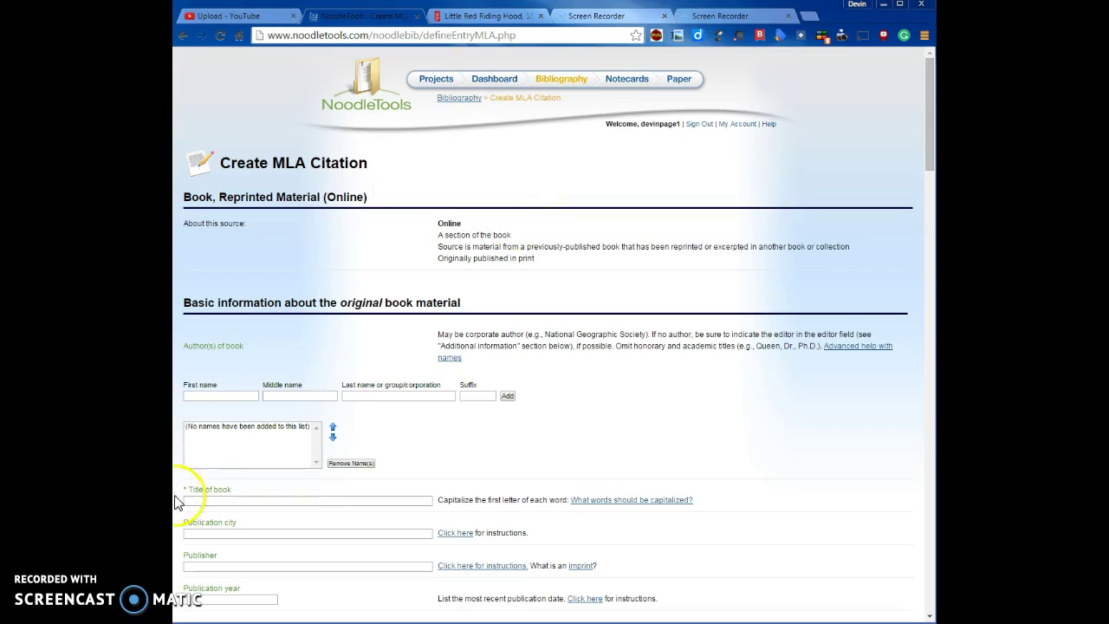
Step: Find the original author in the British Library description and add Charles Perrault as author of the book in the citation
left_click(472, 17)
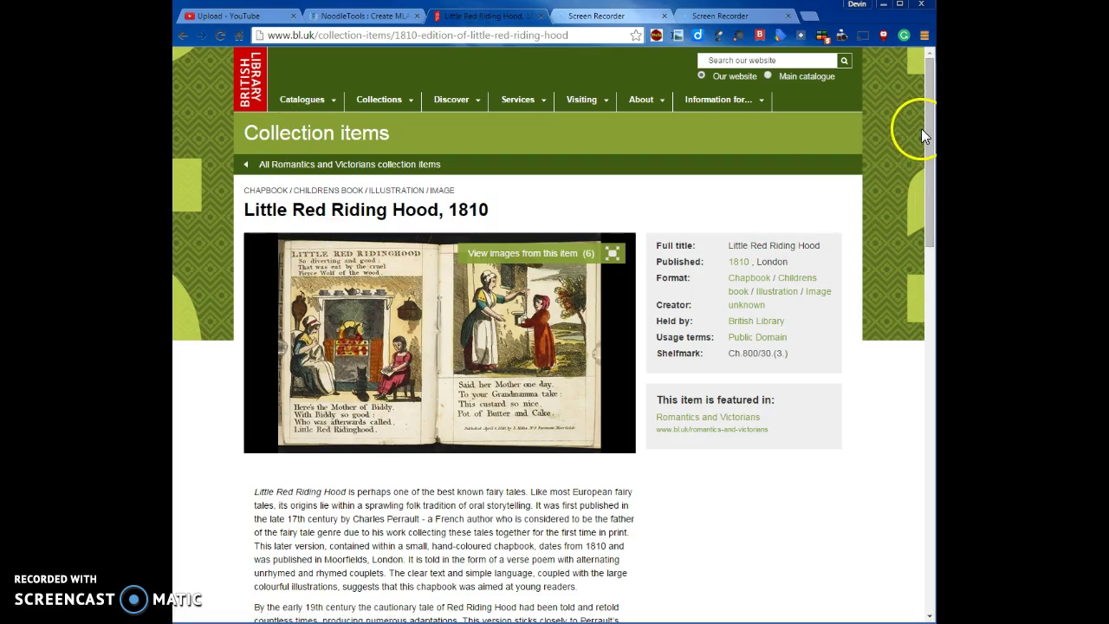
left_click_drag(928, 124, 920, 173)
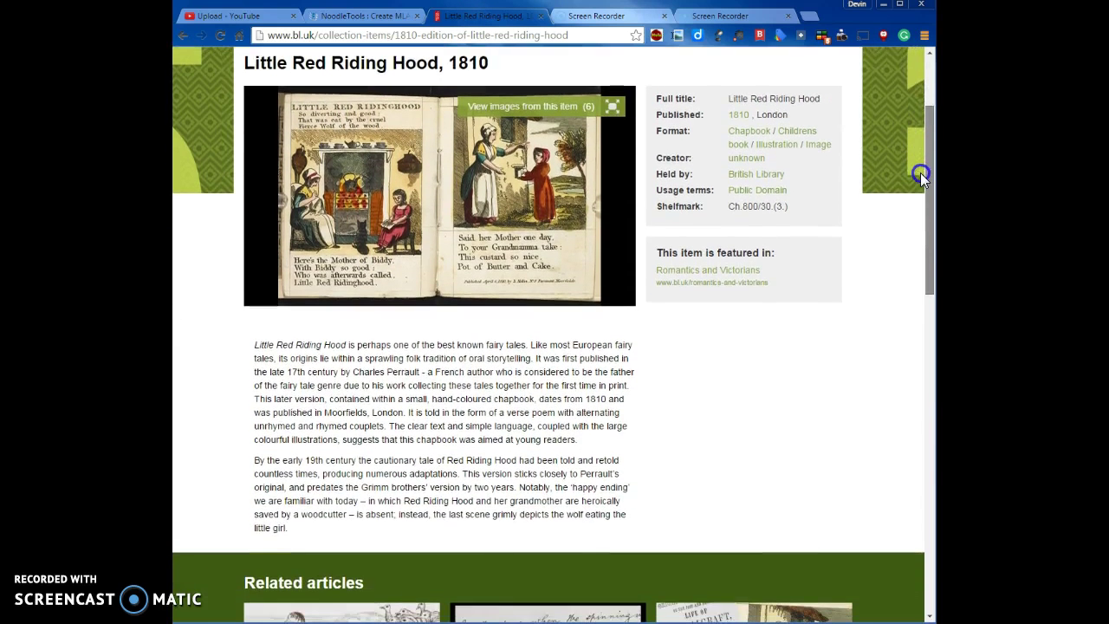
left_click(354, 369)
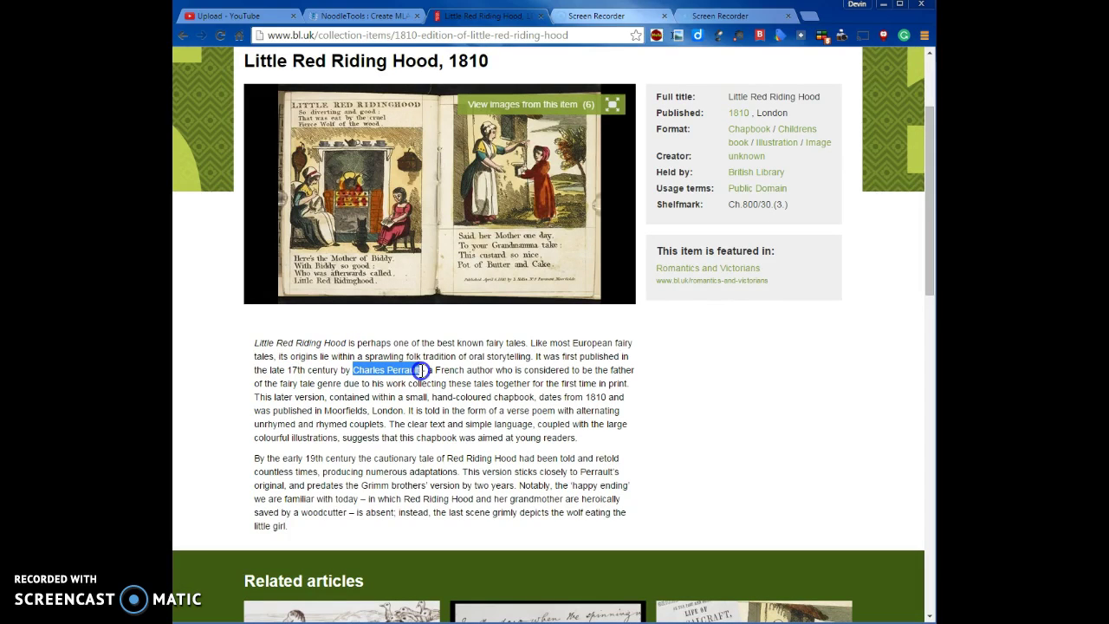
left_click_drag(419, 370, 422, 370)
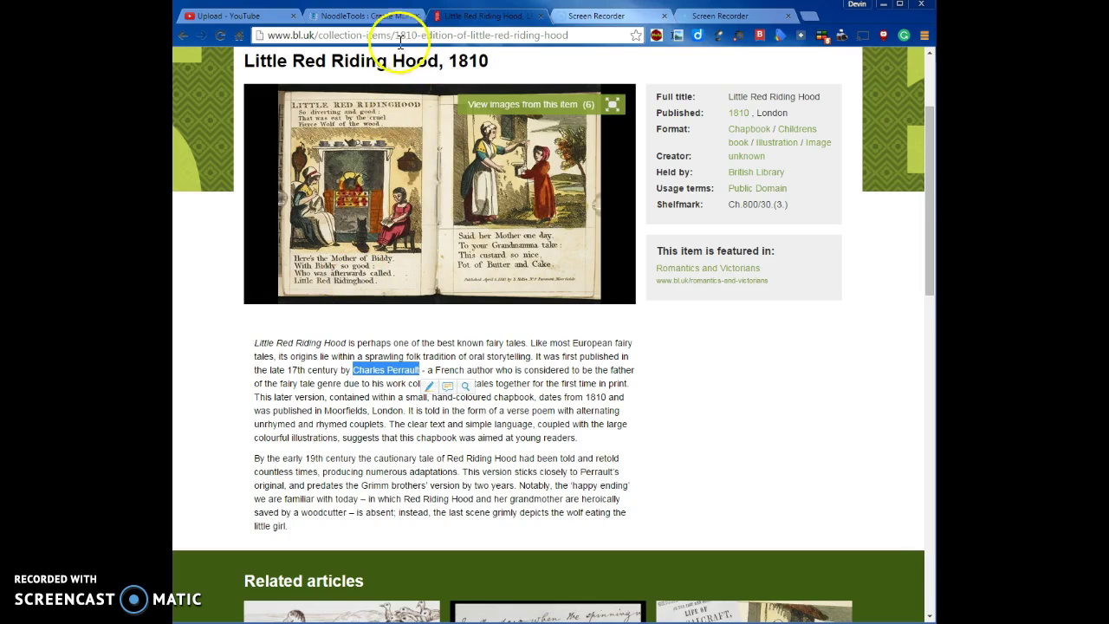
left_click(371, 16)
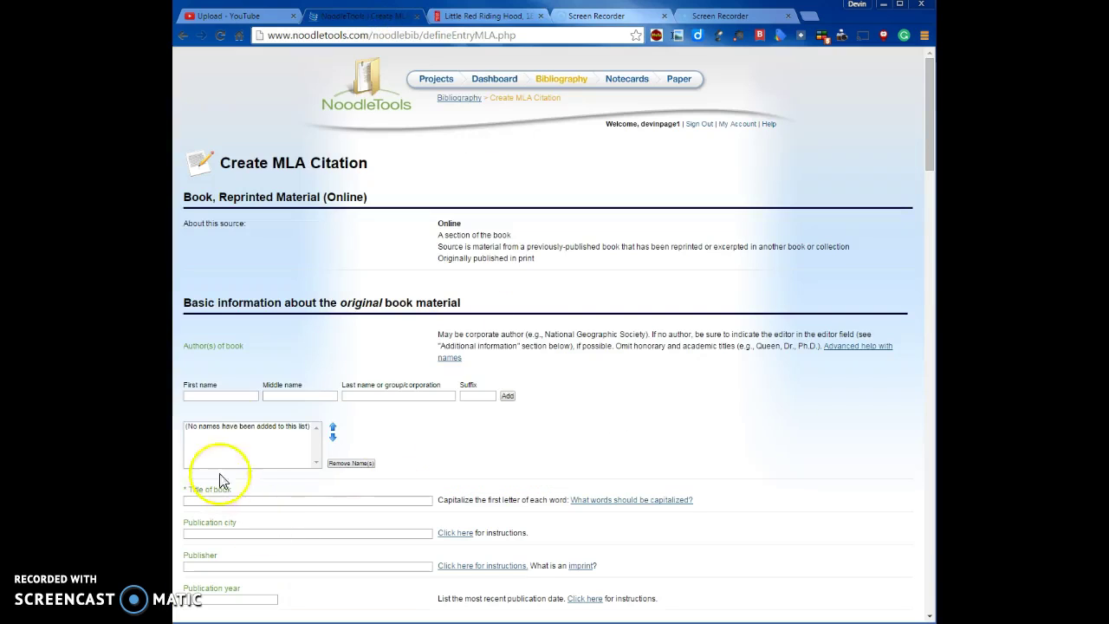
left_click(224, 396)
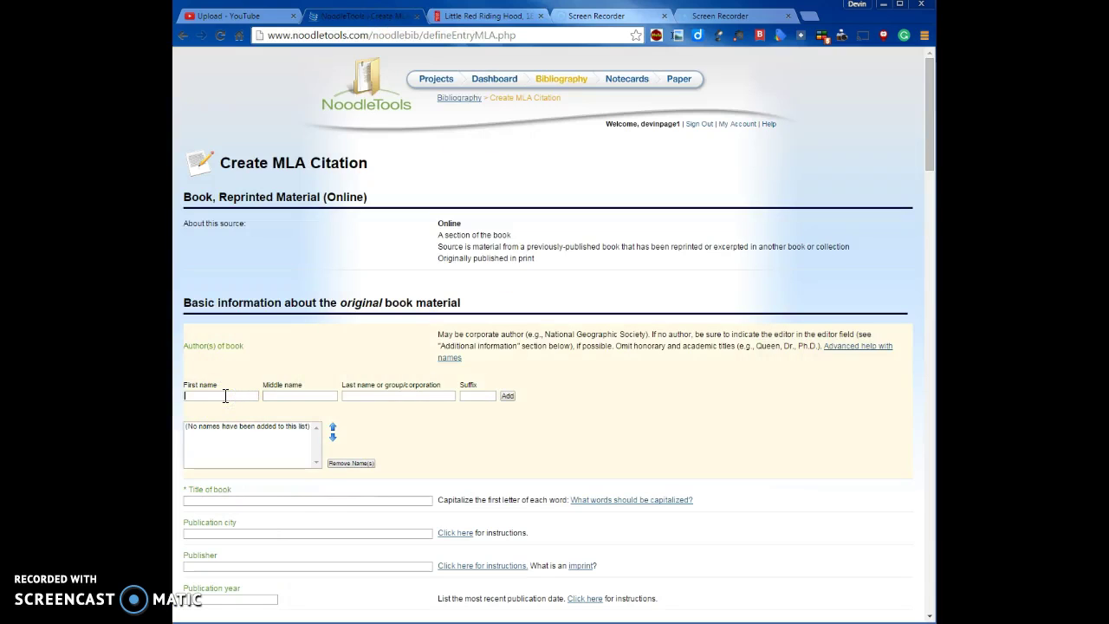
left_click(366, 395)
type("Perrault")
scroll(602, 414, "down", 3)
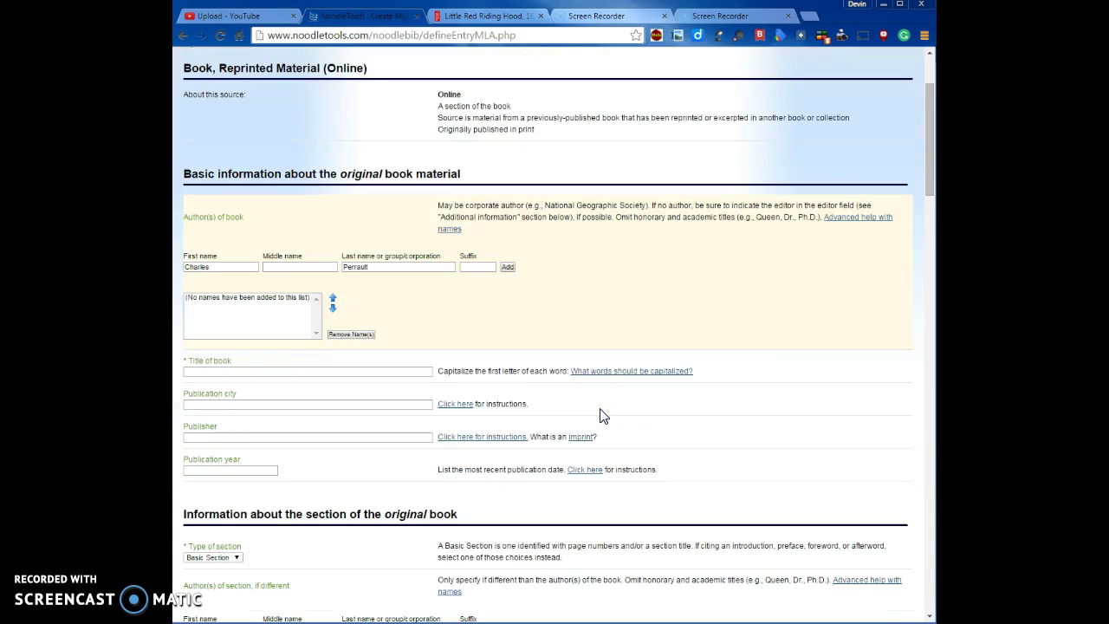
left_click(508, 268)
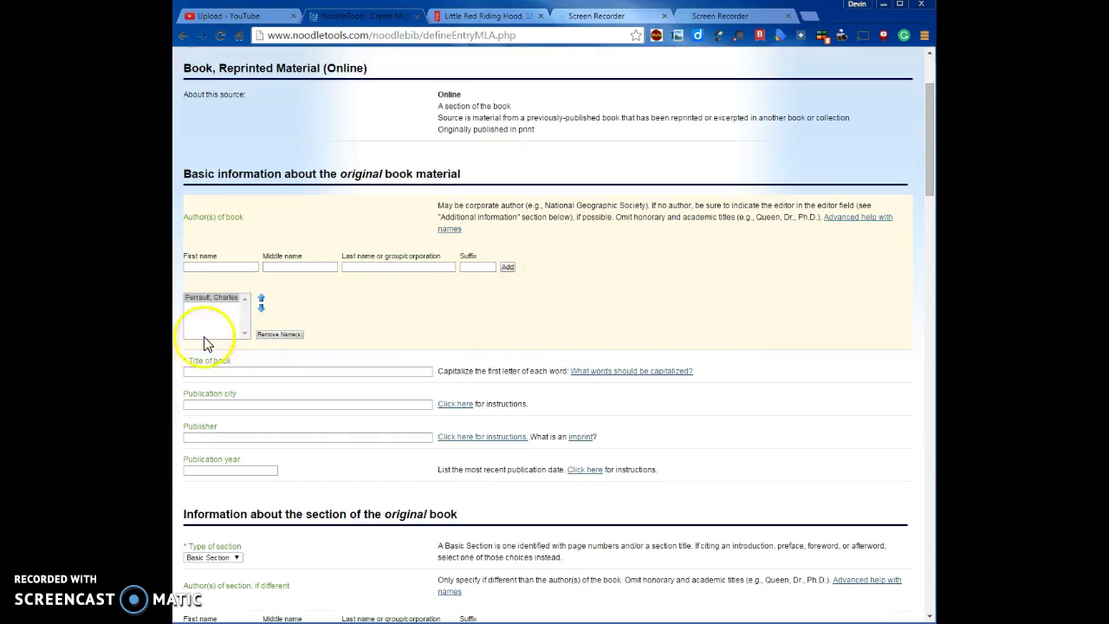
Step: Check the work's title on the British Library page and enter Little Red Riding Hood as the title of the book
left_click(240, 373)
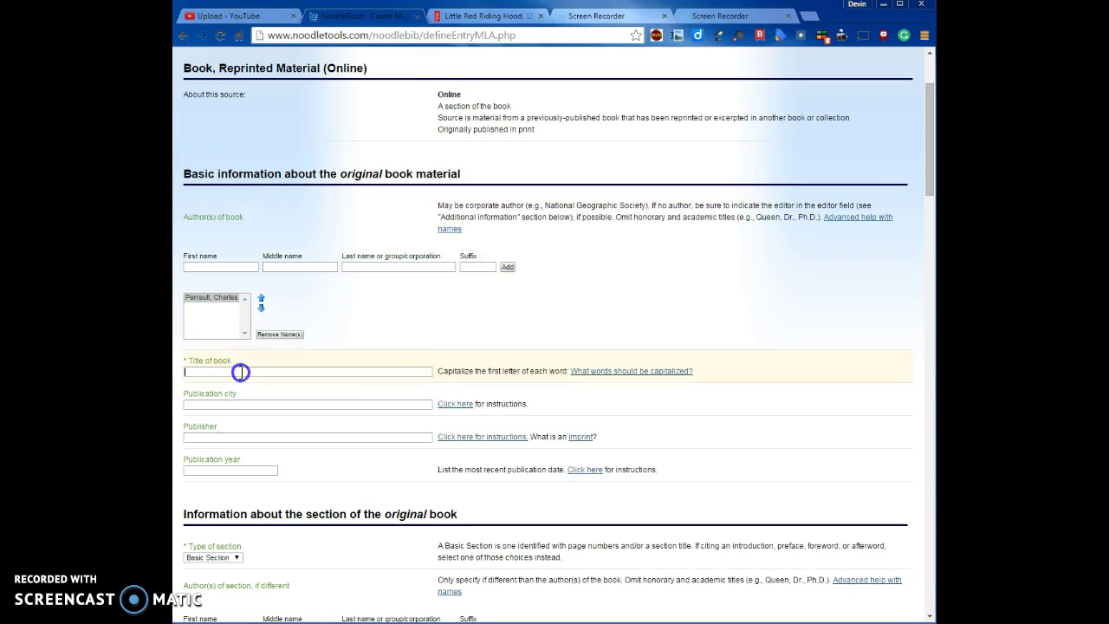
left_click(490, 21)
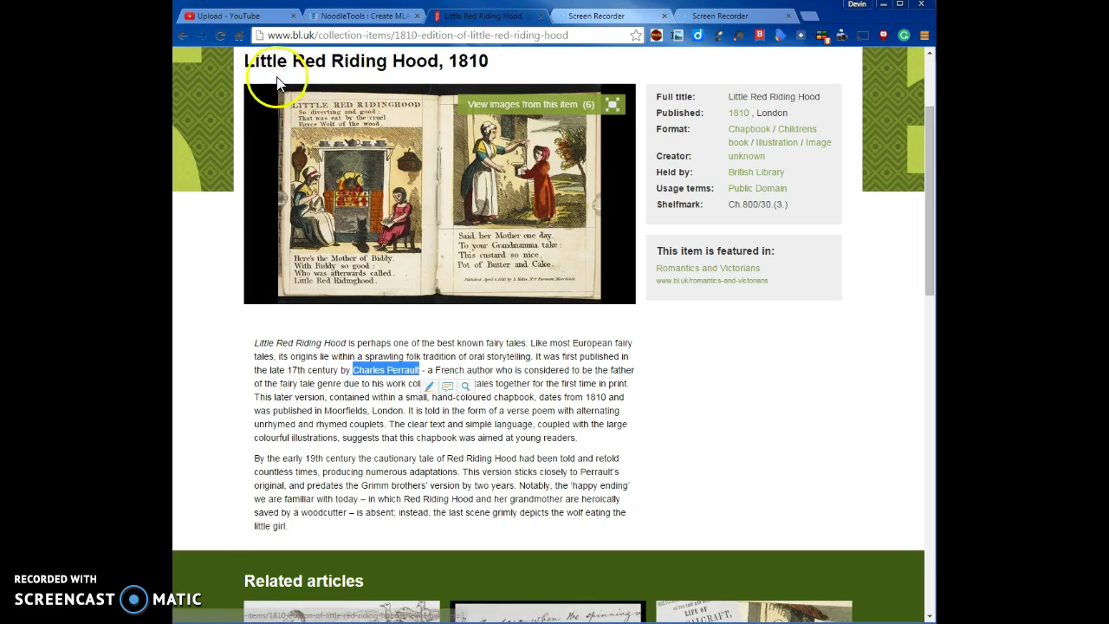
left_click(384, 15)
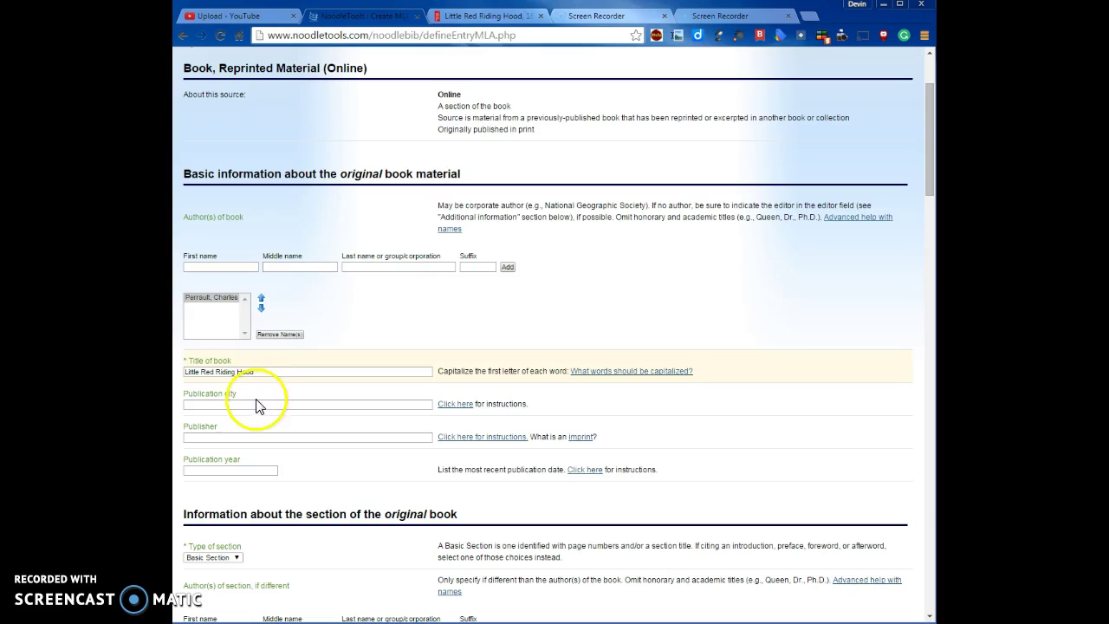
Step: Look up the publication details on the British Library page and enter London as publication city and J. Aldis as publisher
left_click(485, 16)
left_click_drag(927, 143, 921, 58)
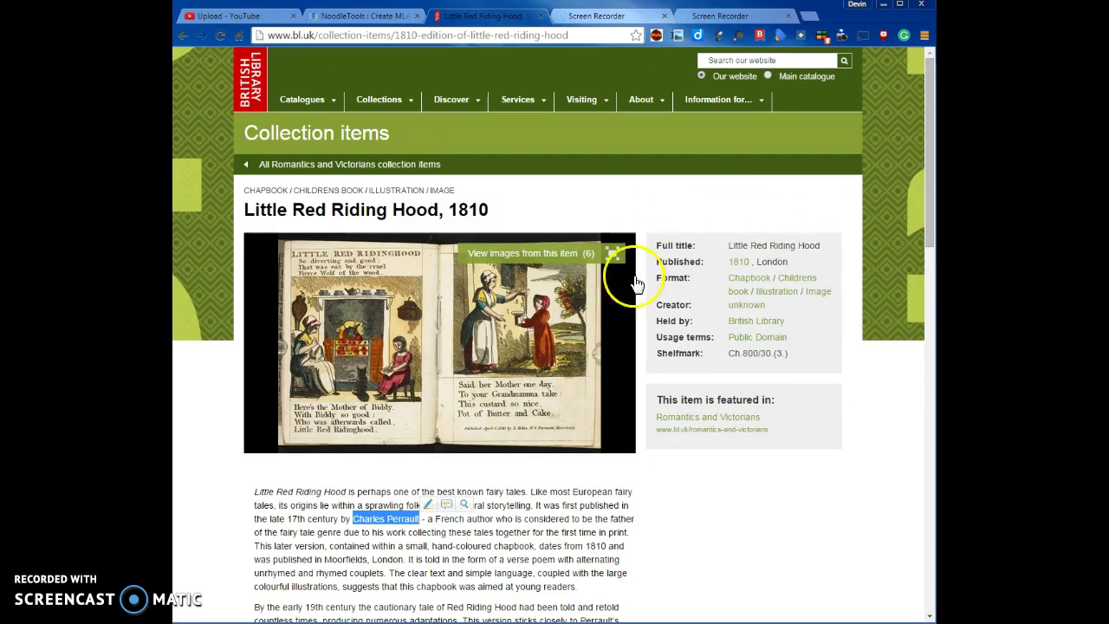
left_click(349, 15)
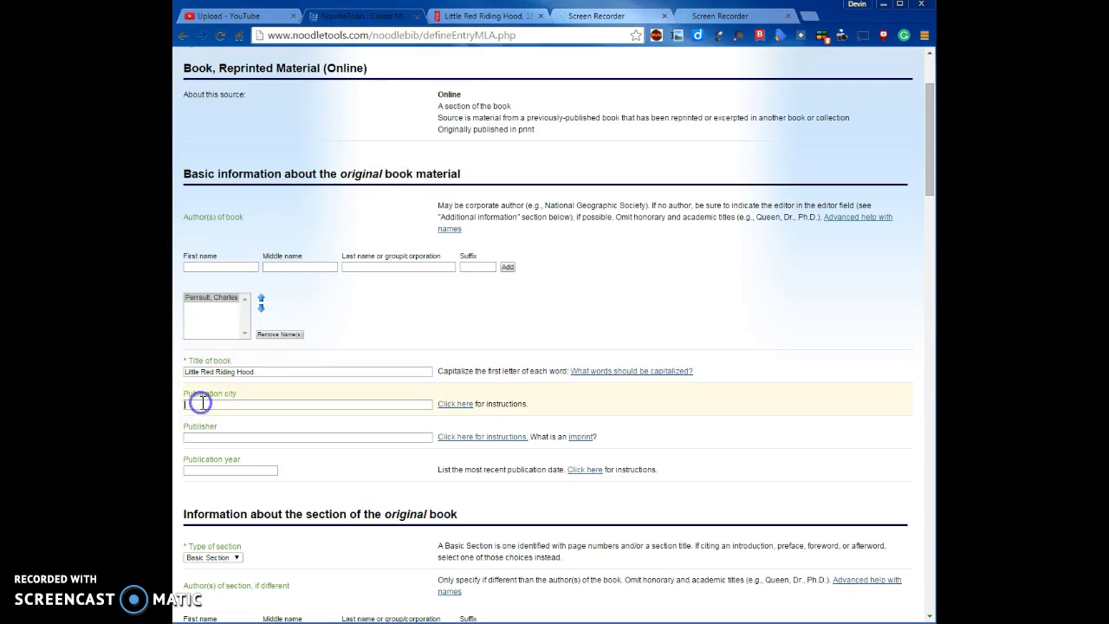
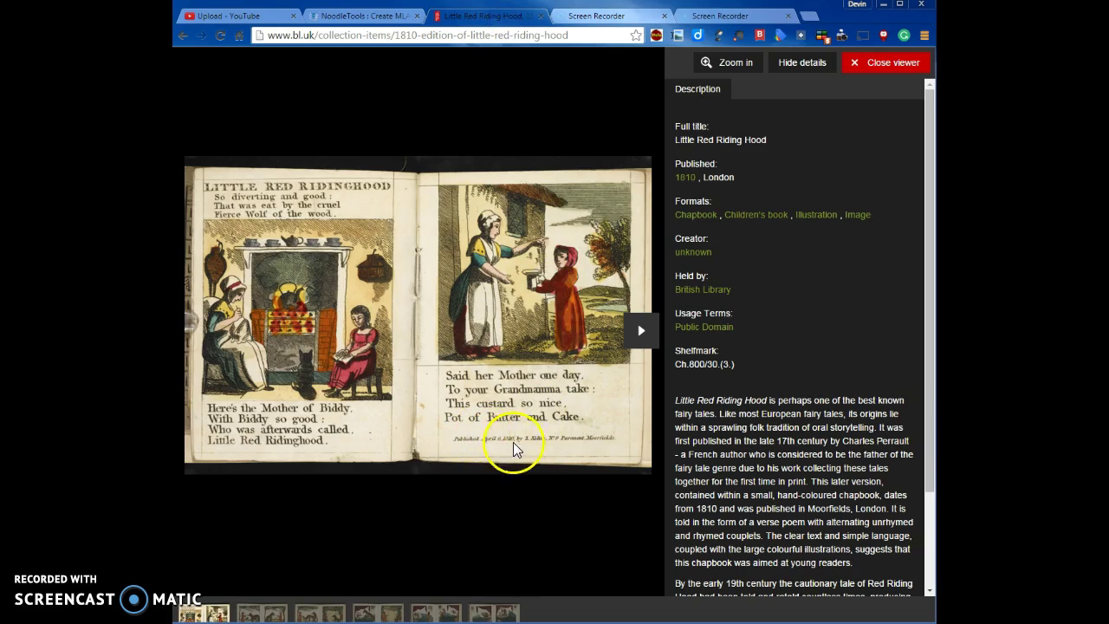
left_click(334, 17)
left_click(246, 438)
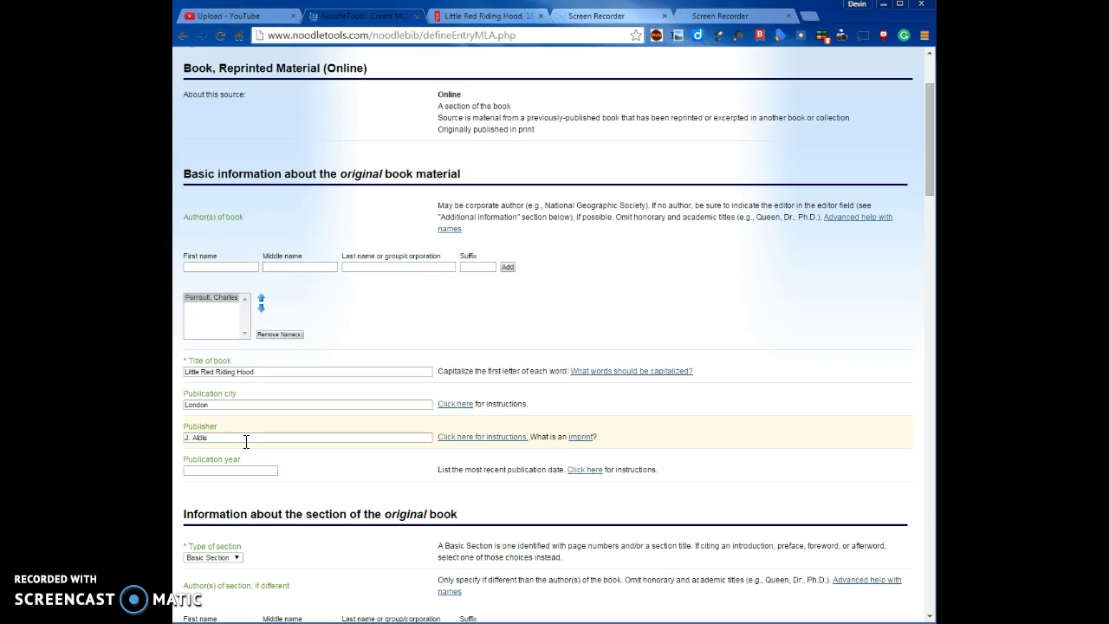
Step: Check the publication date in the British Library description and enter 1810 as the publication year
left_click(468, 17)
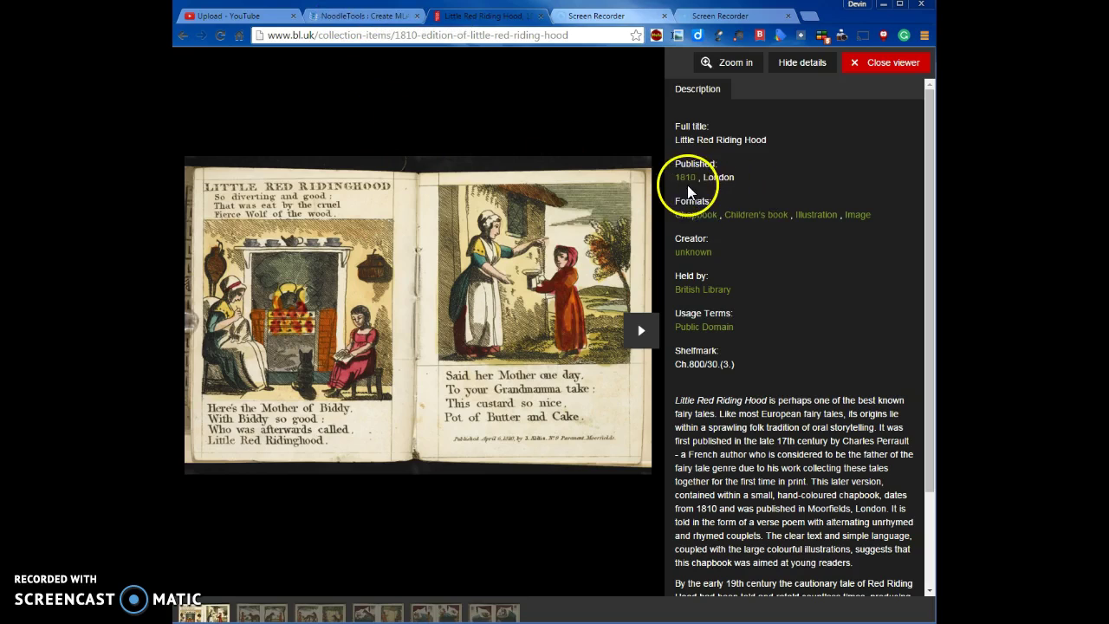
left_click(386, 17)
left_click(198, 472)
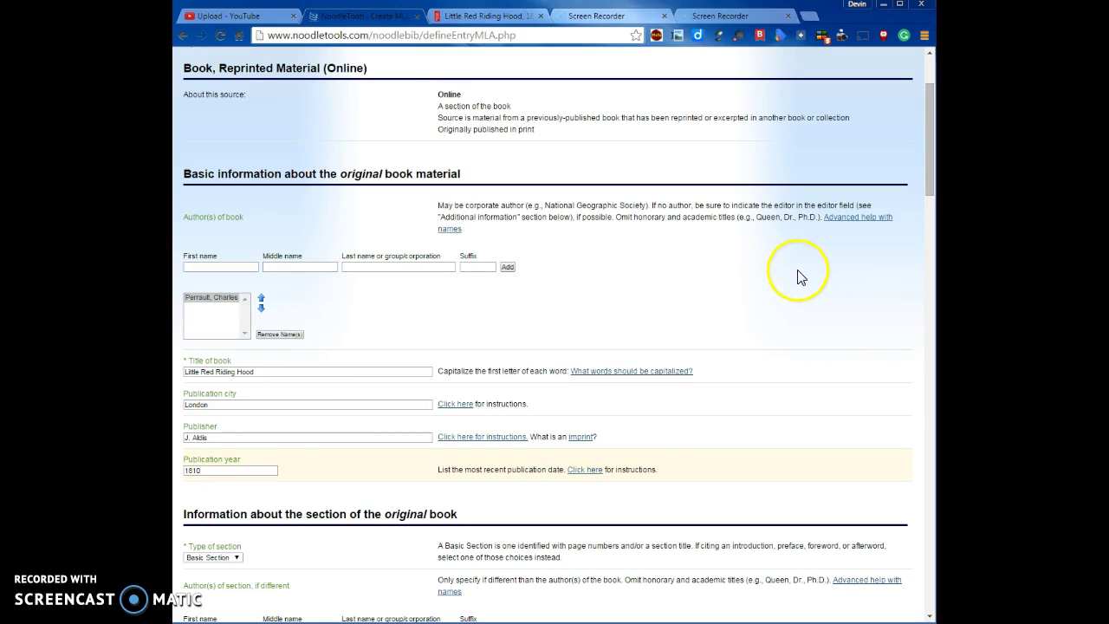
Step: Review the section types for the original book and compare them with the scanned pages, keeping Basic Section
scroll(765, 279, "down", 3)
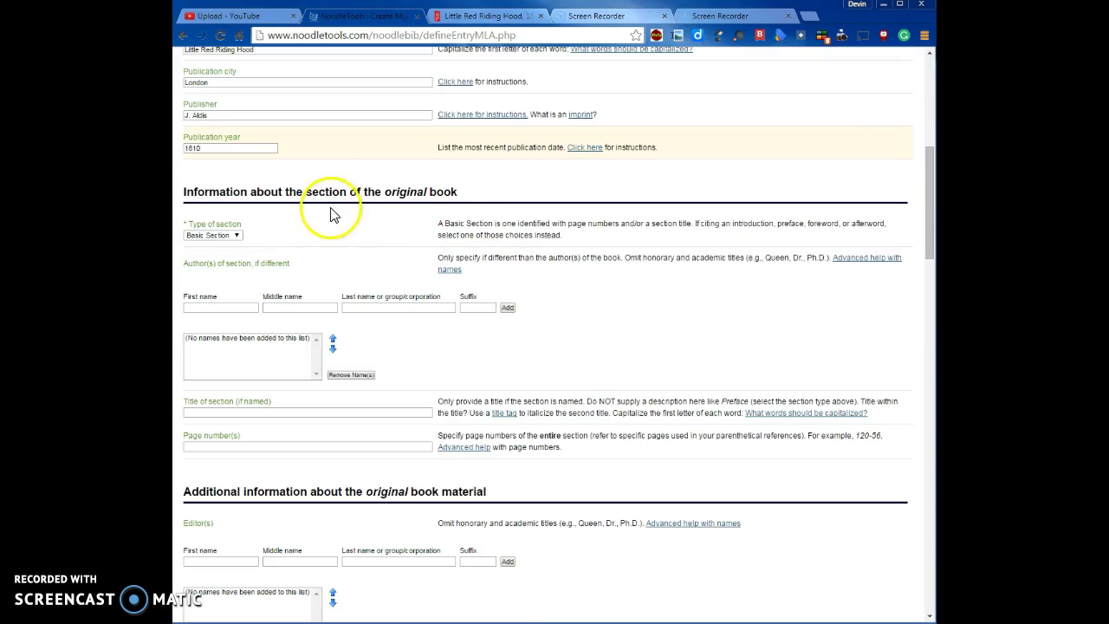
left_click(238, 236)
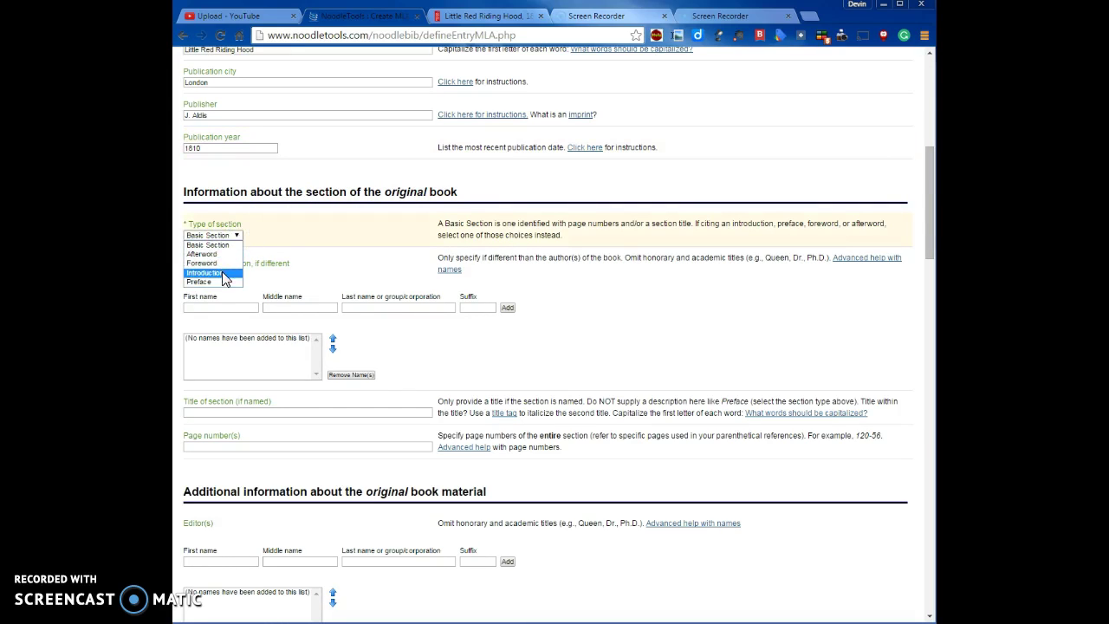
left_click(485, 15)
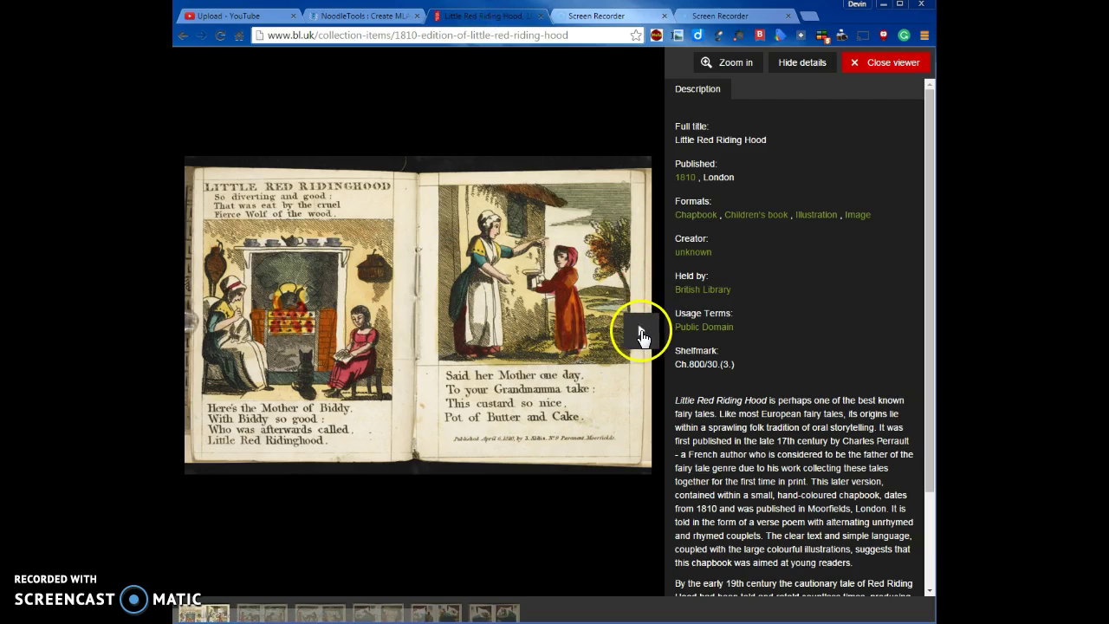
left_click(641, 332)
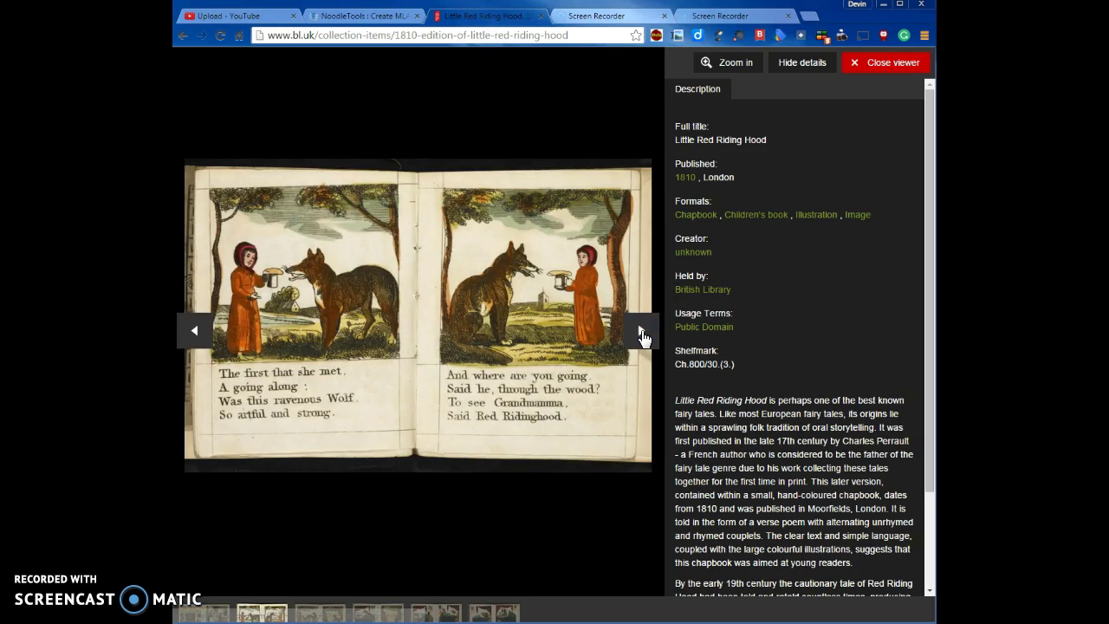
left_click(641, 335)
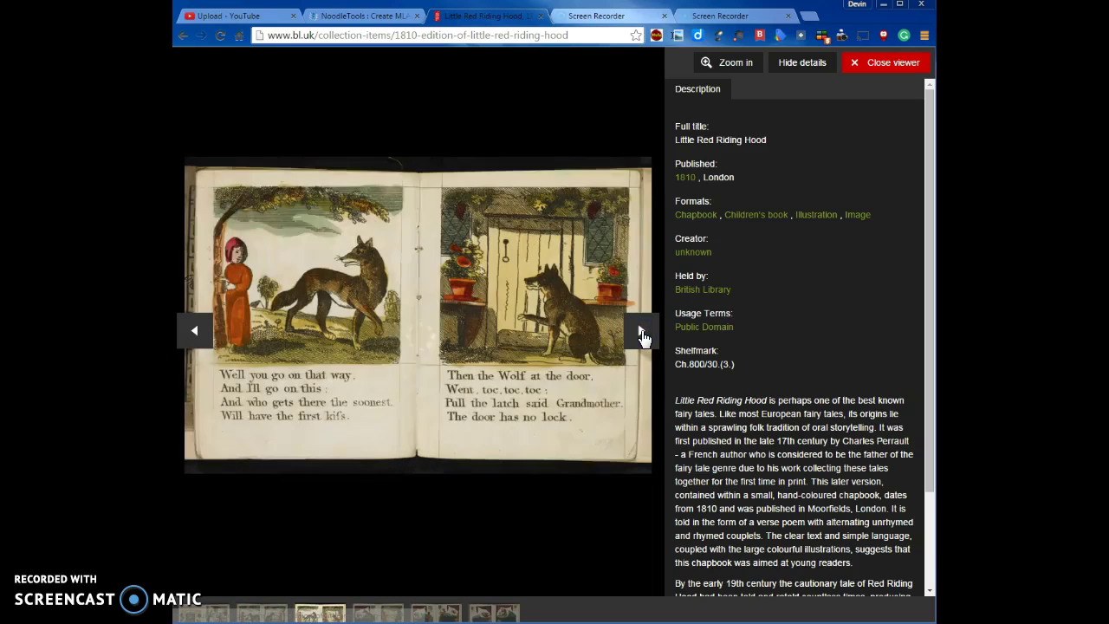
left_click(642, 334)
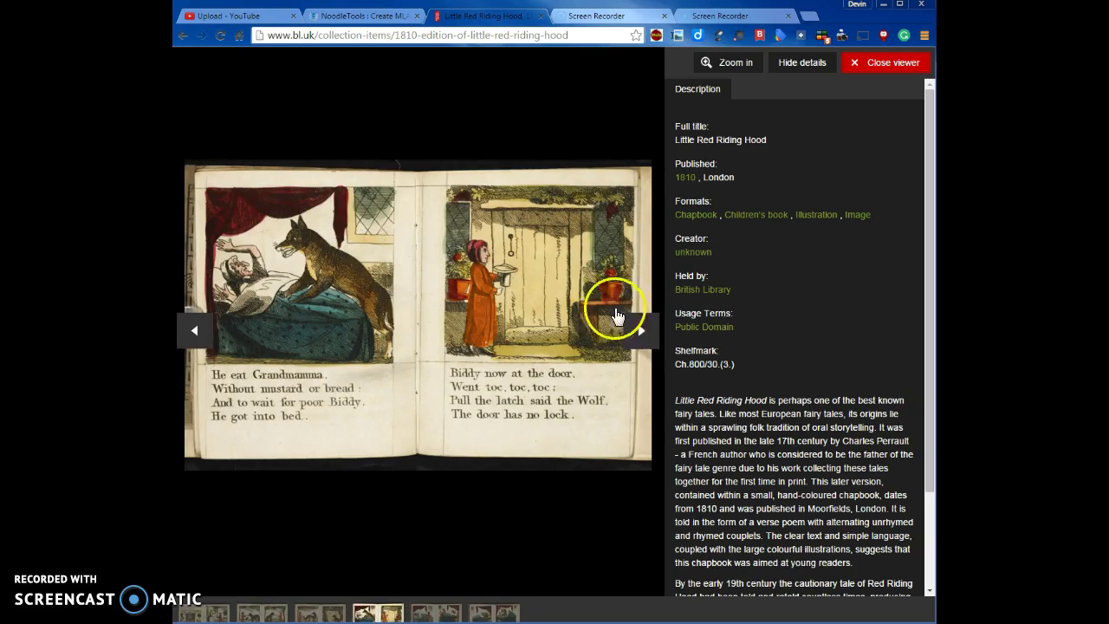
left_click(386, 16)
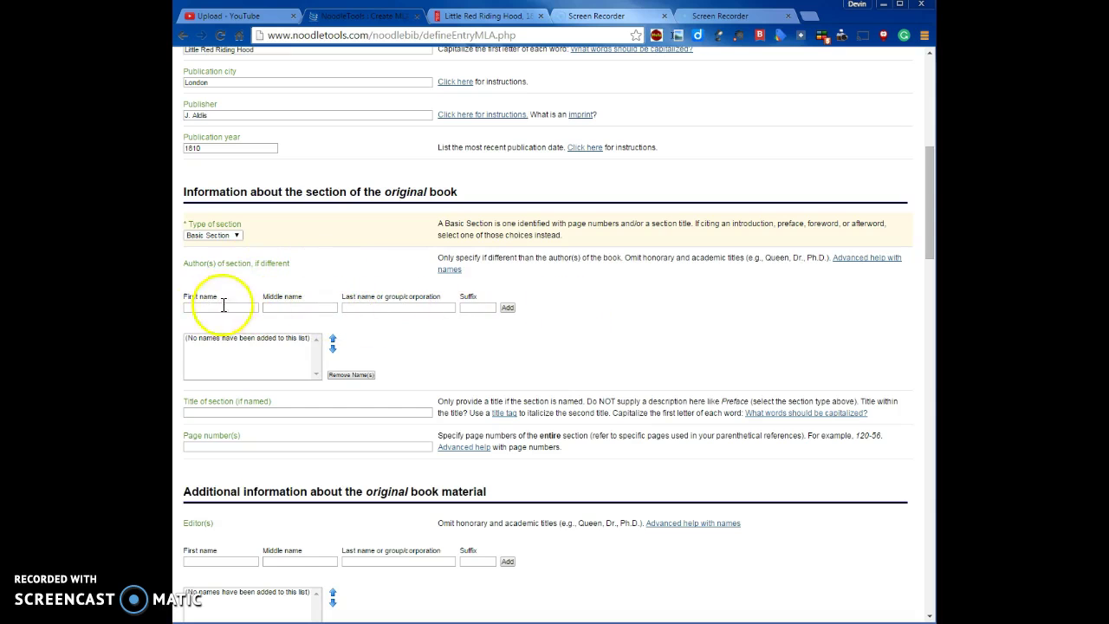
Step: Check the remaining scanned pages of the book for a section title and page numbers to cite
scroll(520, 332, "down", 1)
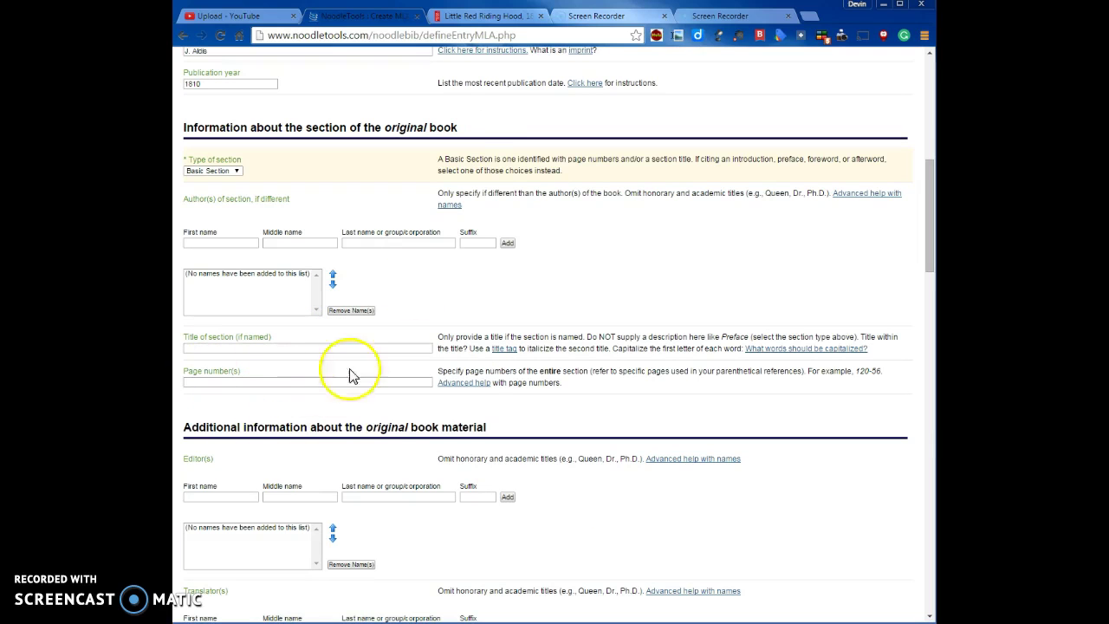
left_click(481, 16)
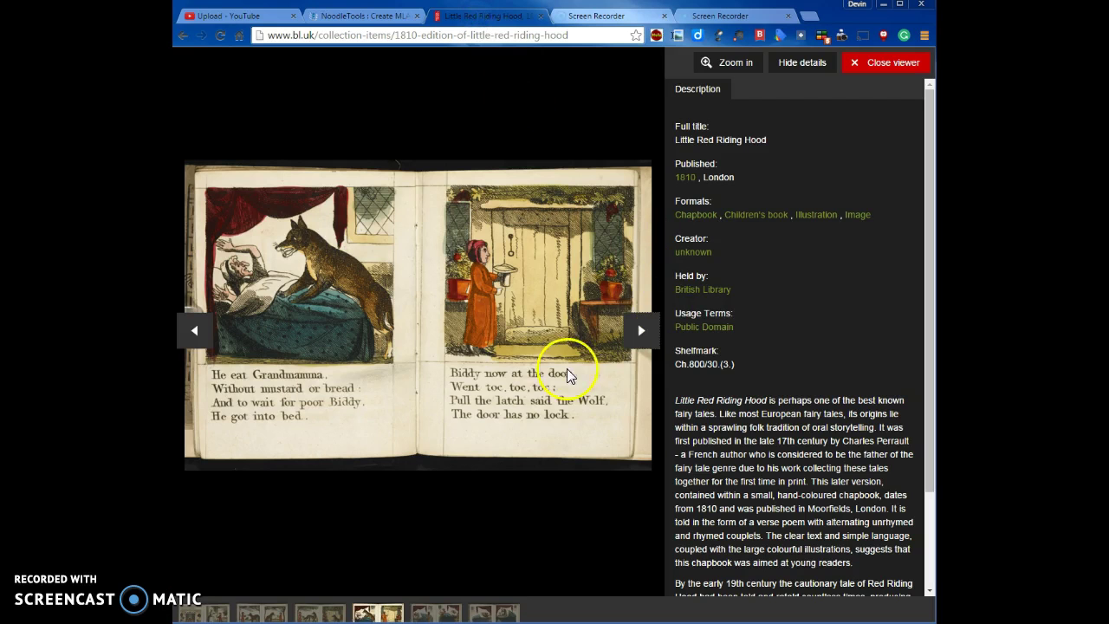
left_click(640, 329)
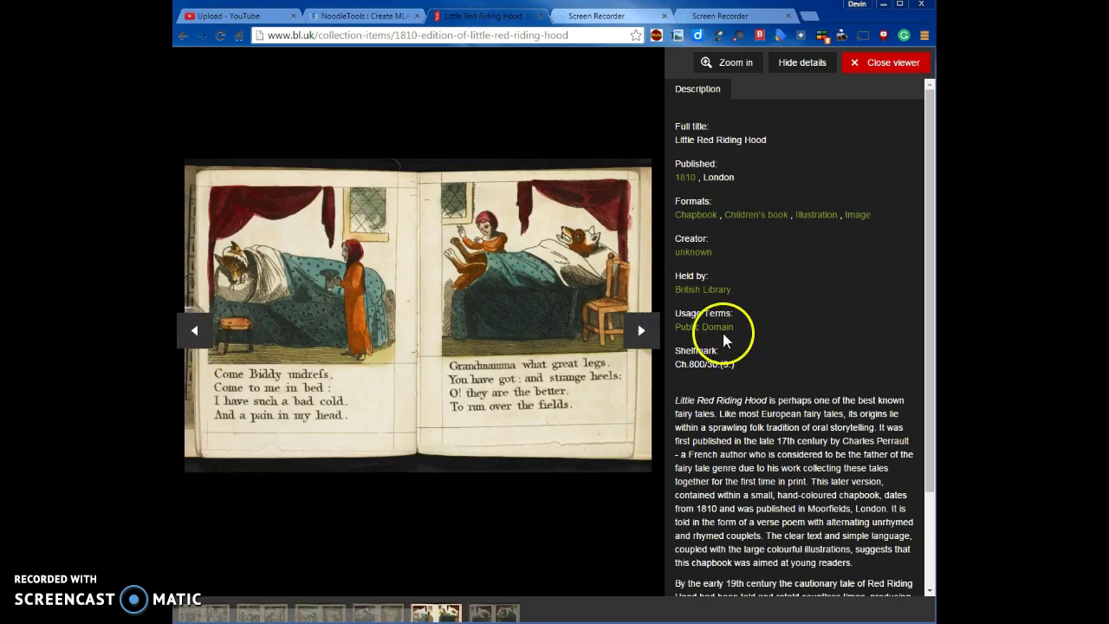
left_click(642, 338)
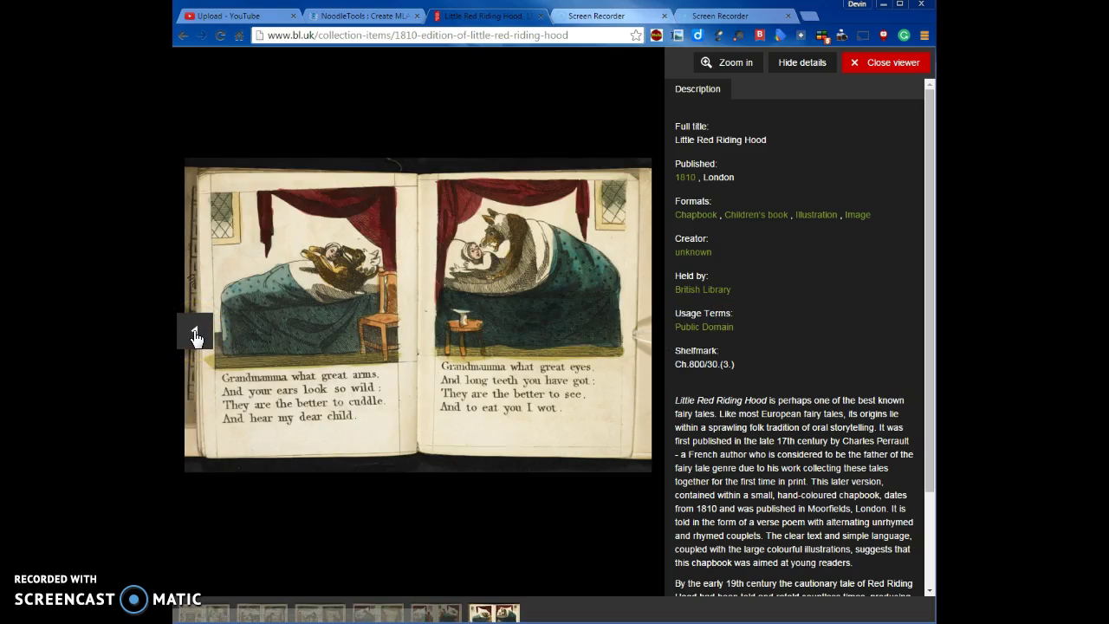
left_click(195, 333)
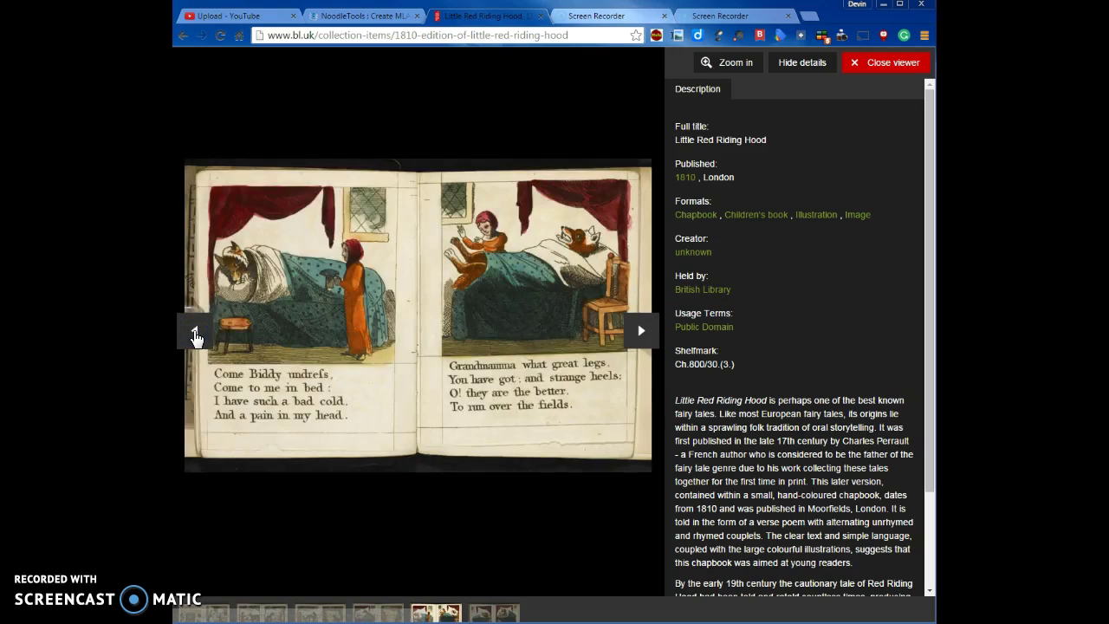
left_click(195, 334)
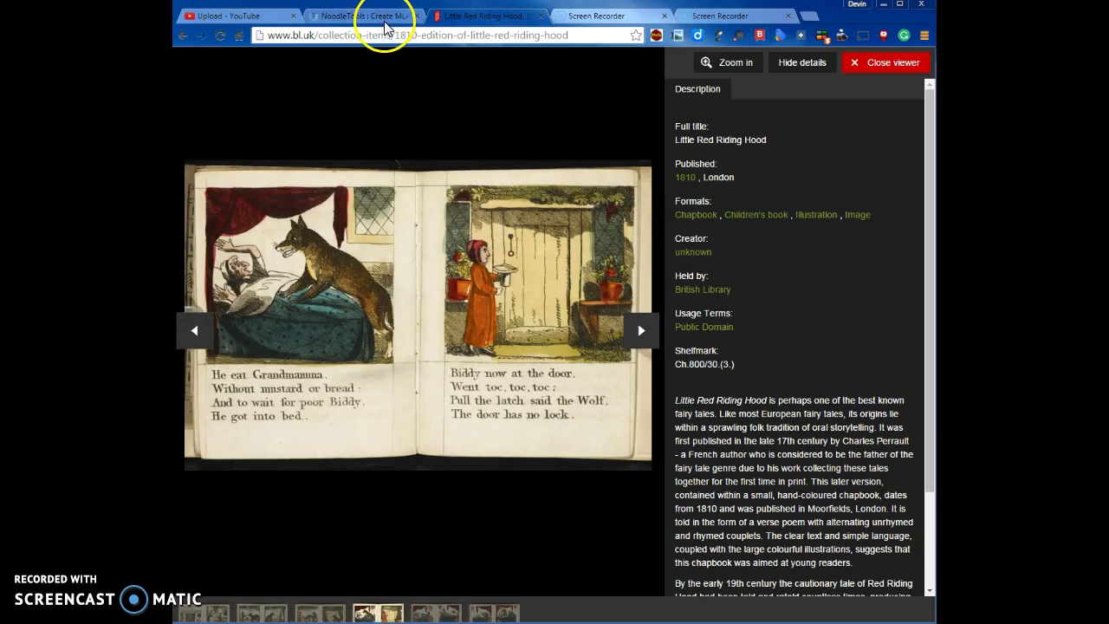
left_click(364, 16)
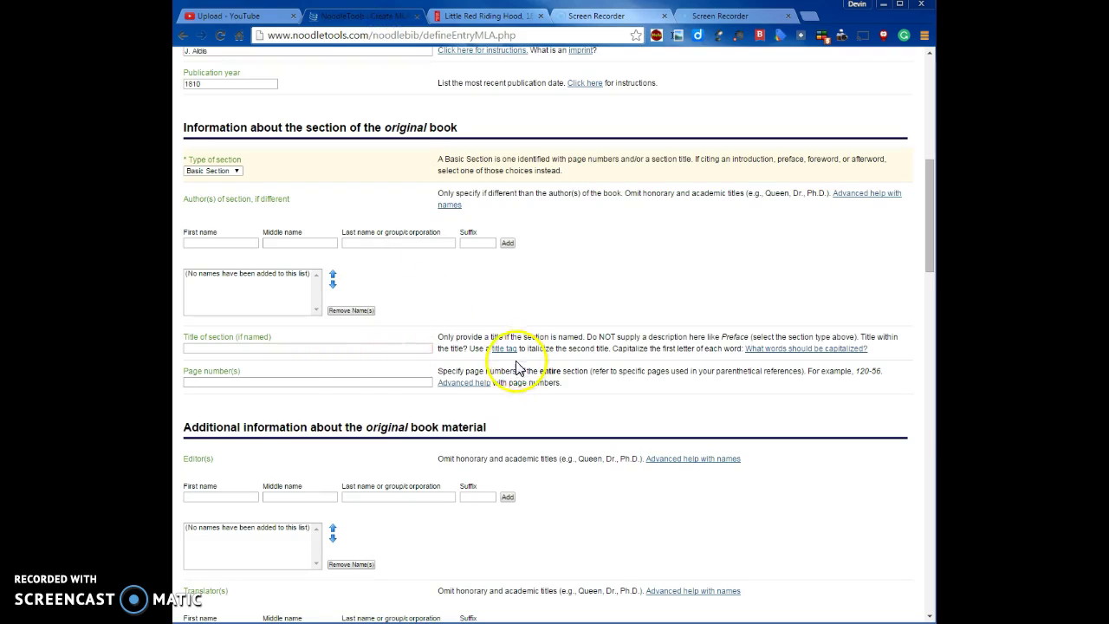
Step: Review the editor, translator, compiler and illustrator fields, and check the British Library scans and description for an illustrator
scroll(342, 385, "down", 2)
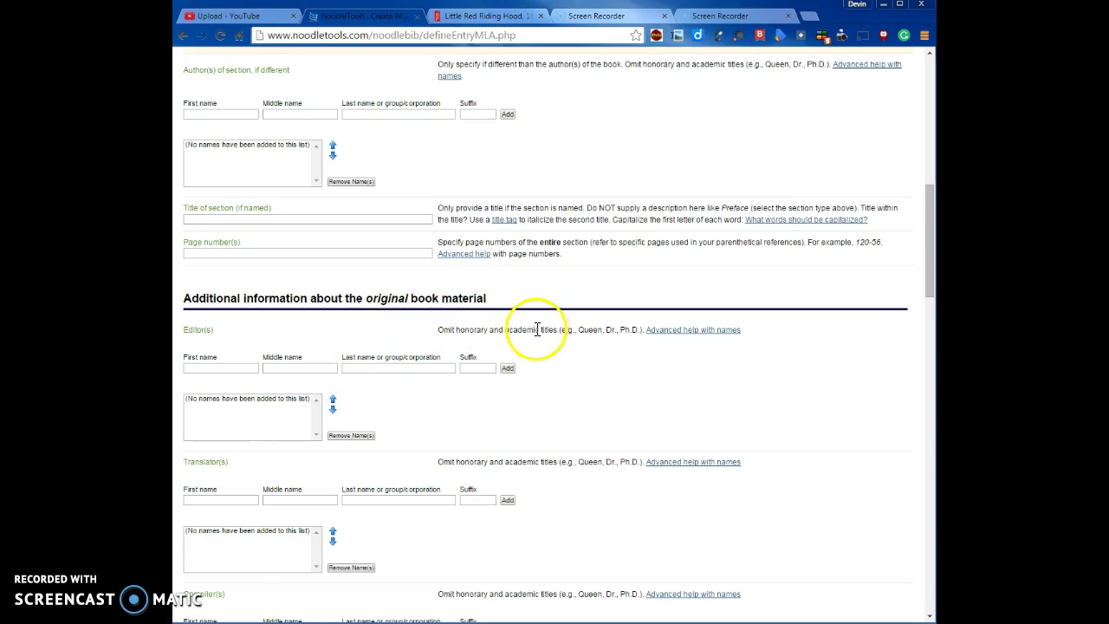
scroll(537, 330, "down", 1)
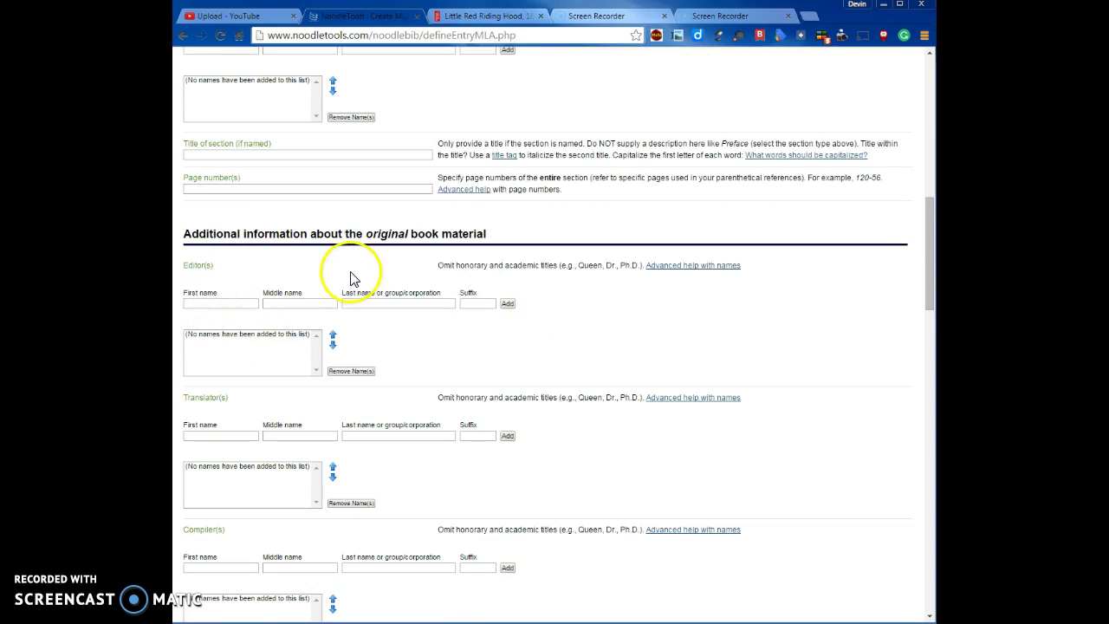
scroll(390, 364, "down", 2)
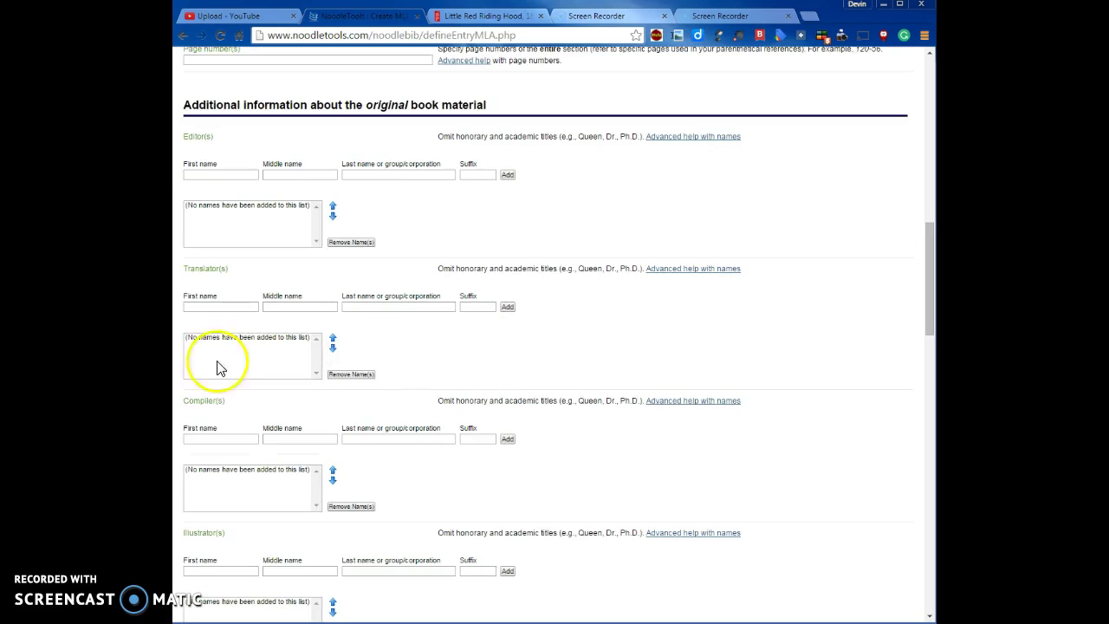
scroll(587, 333, "down", 1)
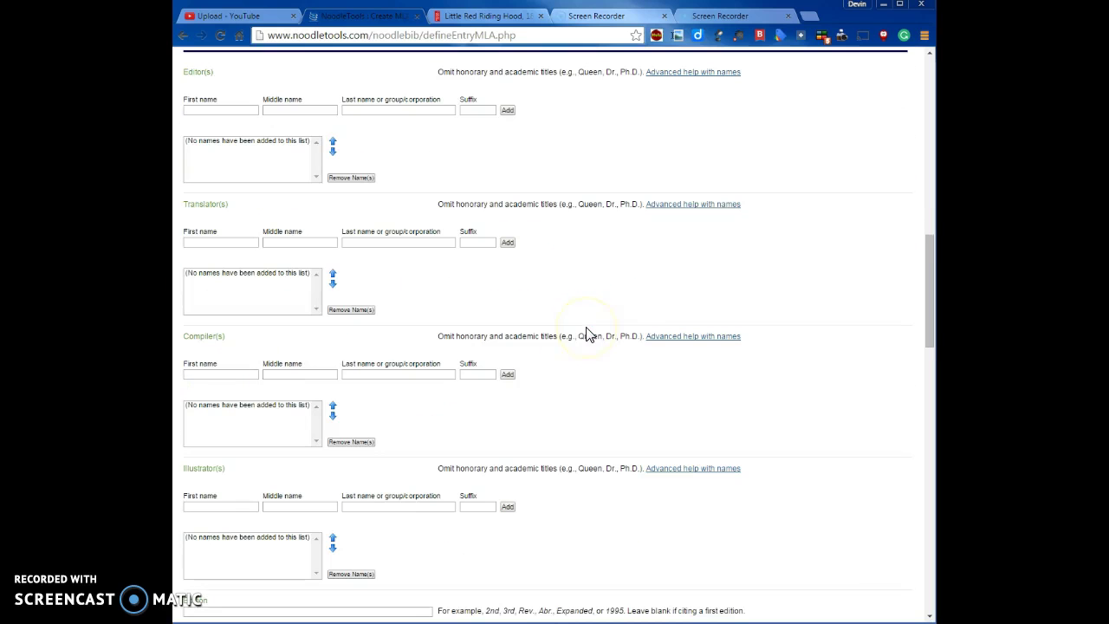
scroll(589, 312, "down", 1)
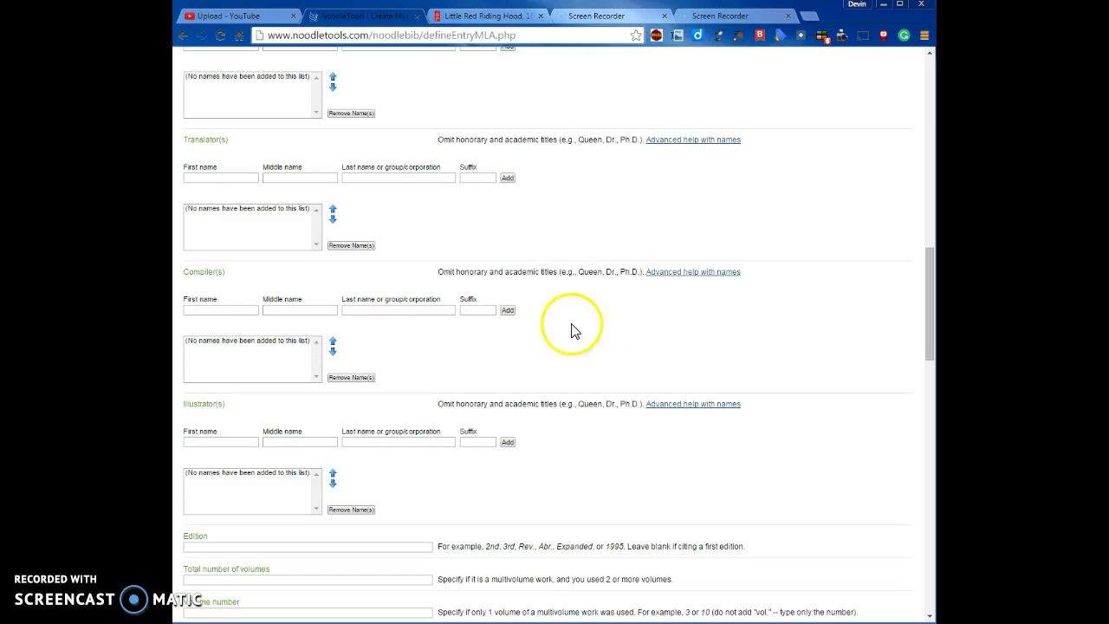
scroll(559, 323, "down", 1)
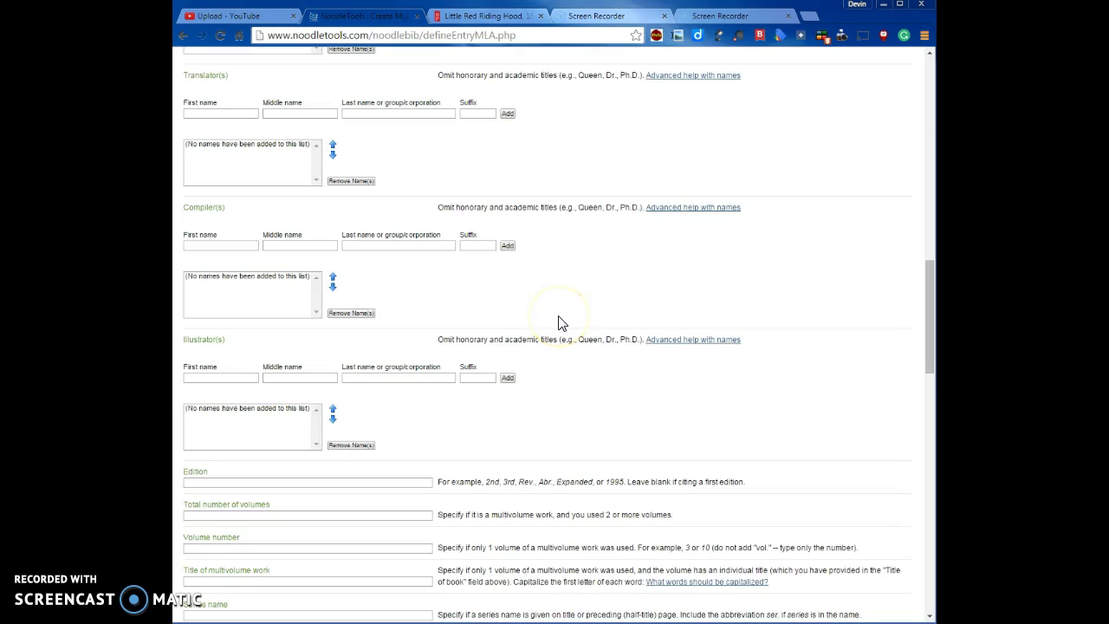
scroll(555, 328, "down", 1)
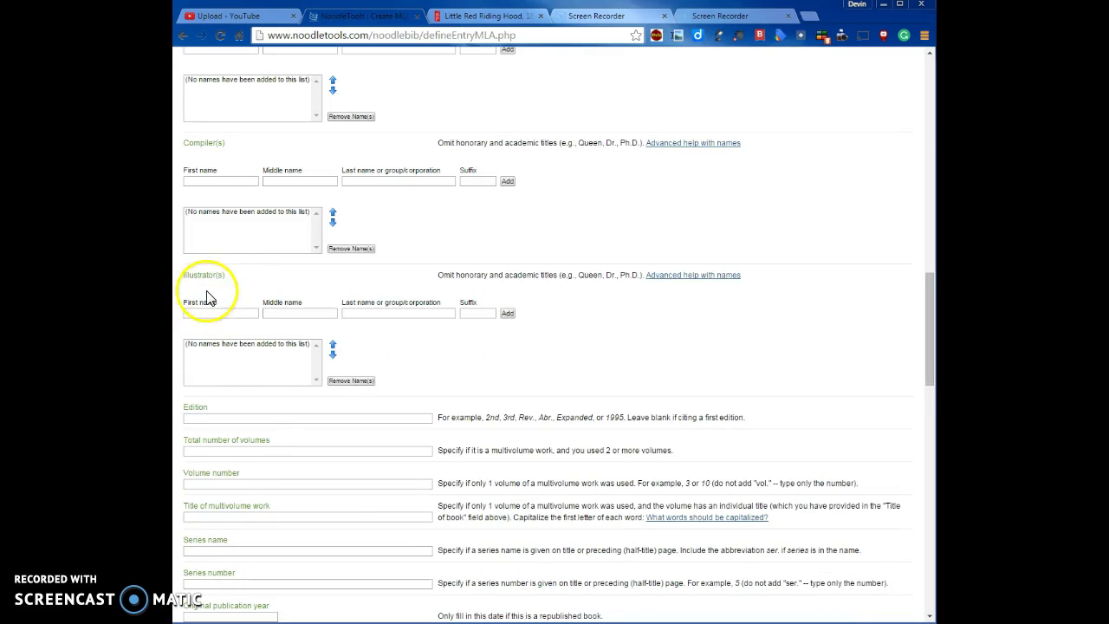
left_click(485, 16)
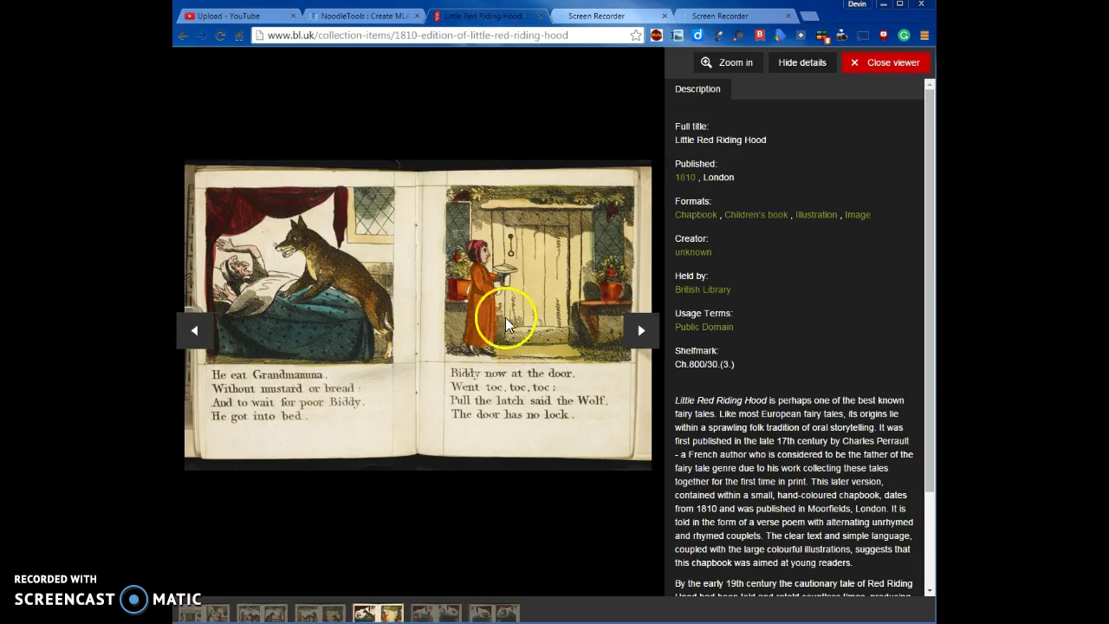
left_click(194, 332)
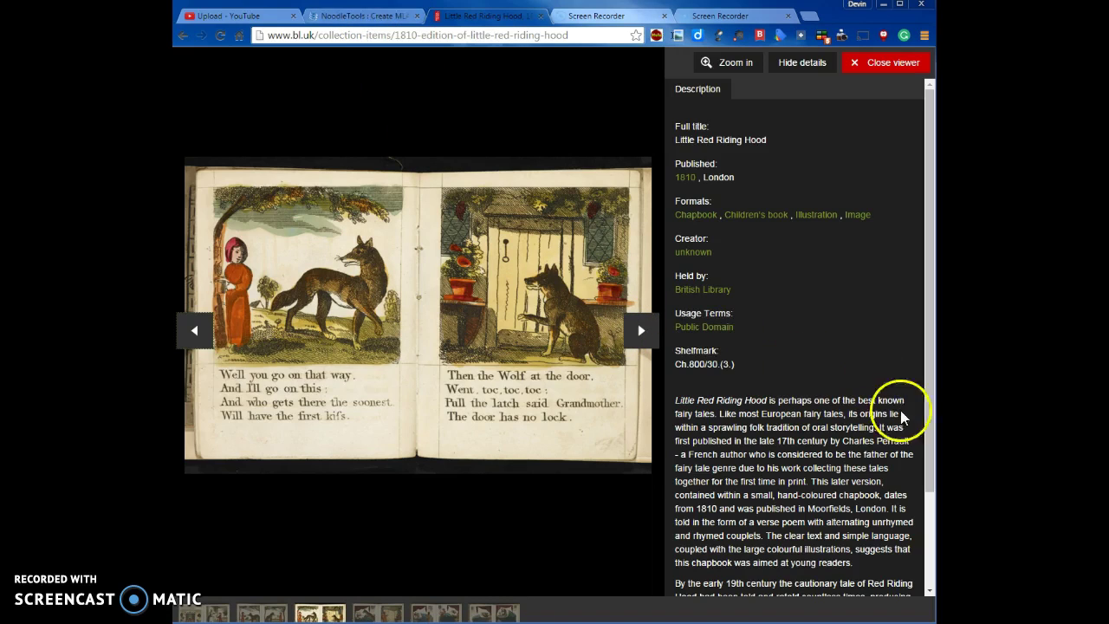
left_click_drag(928, 303, 925, 421)
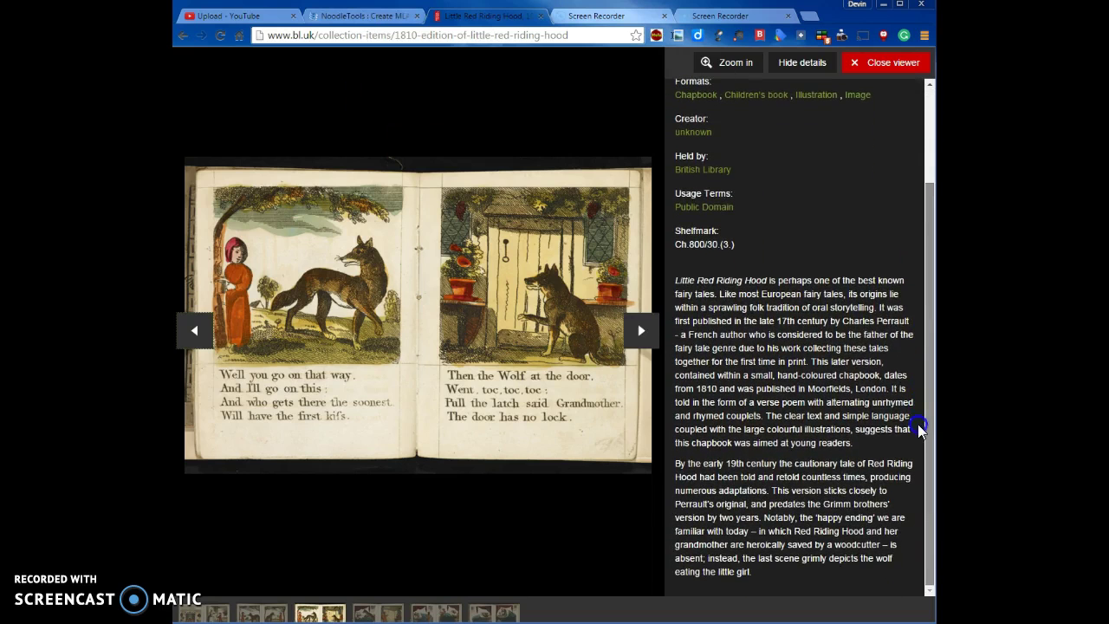
left_click_drag(839, 320, 909, 322)
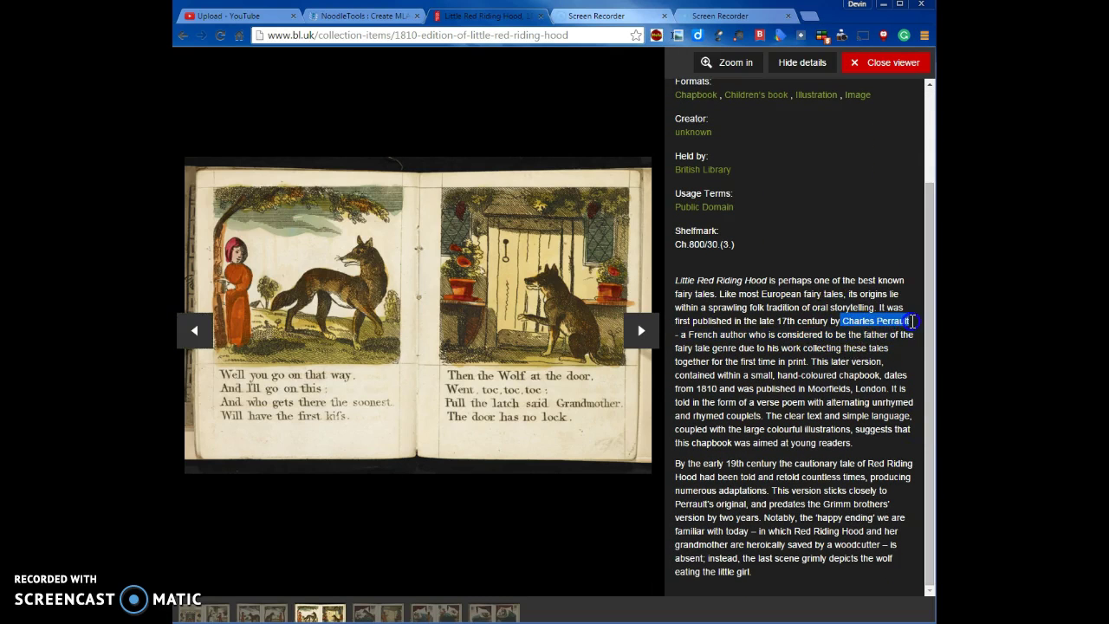
left_click(336, 24)
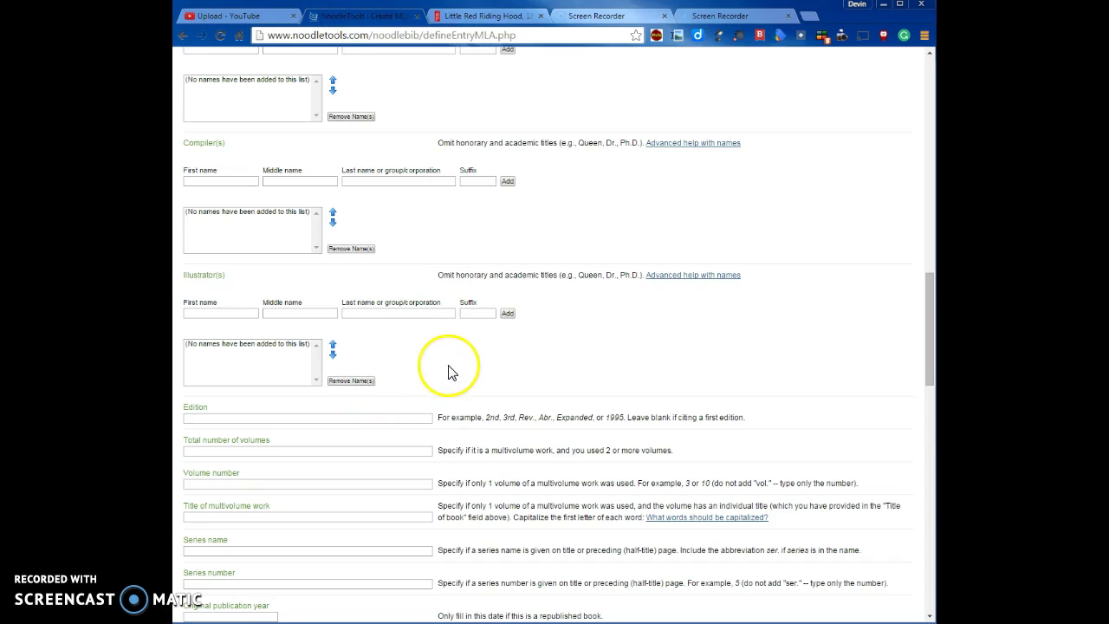
Step: Look up which collection features the book on the British Library page and enter Romantics and Victorians as the title of collection
scroll(482, 376, "down", 2)
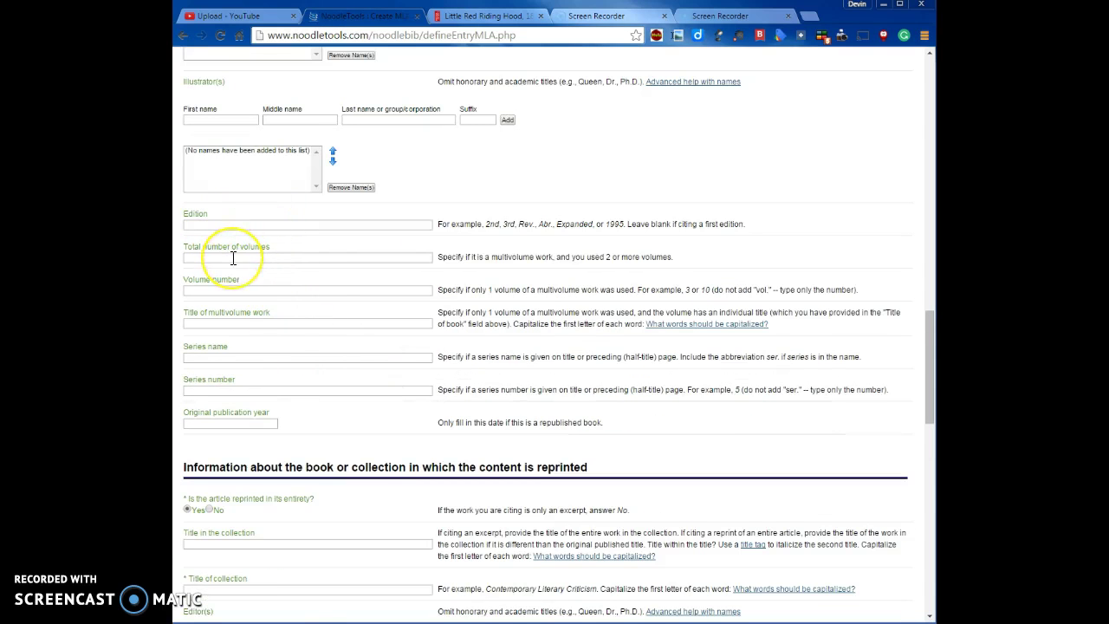
scroll(235, 251, "down", 2)
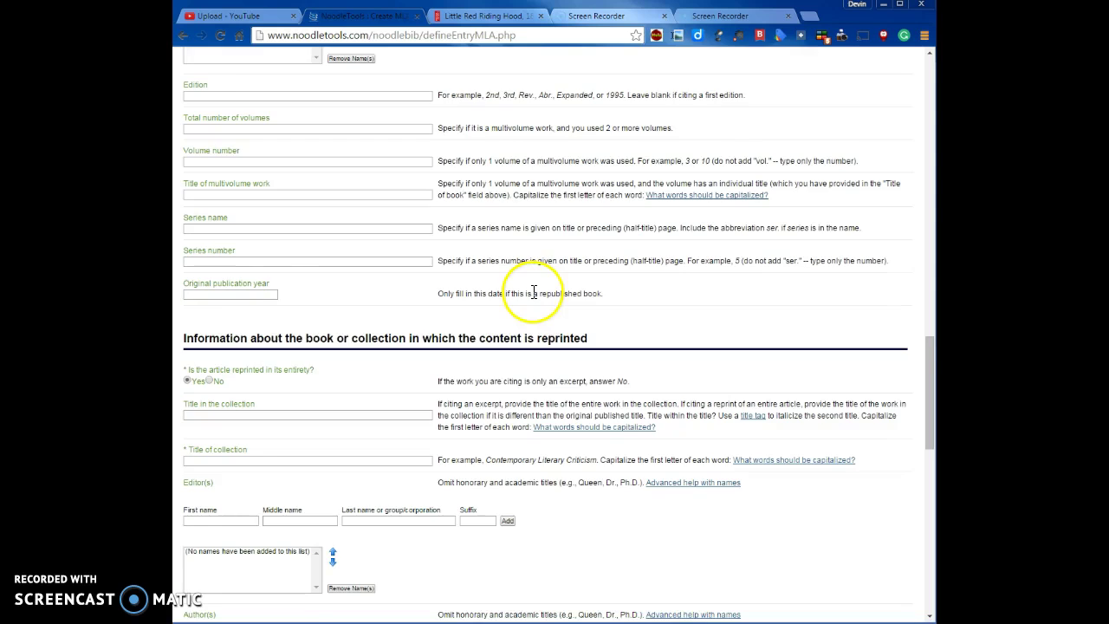
scroll(534, 292, "down", 3)
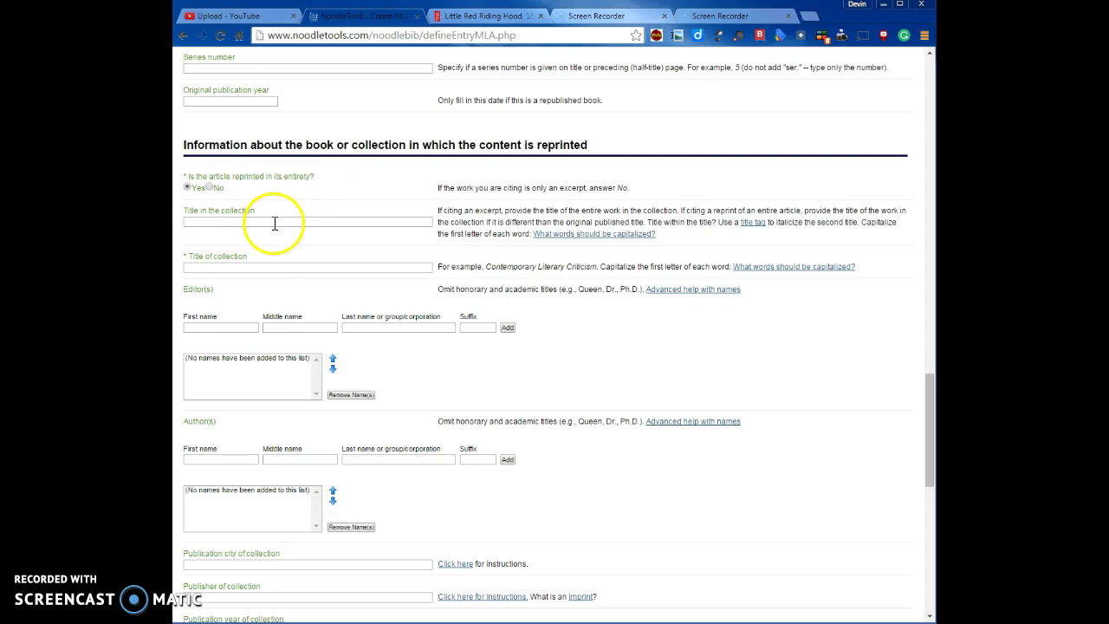
left_click(502, 18)
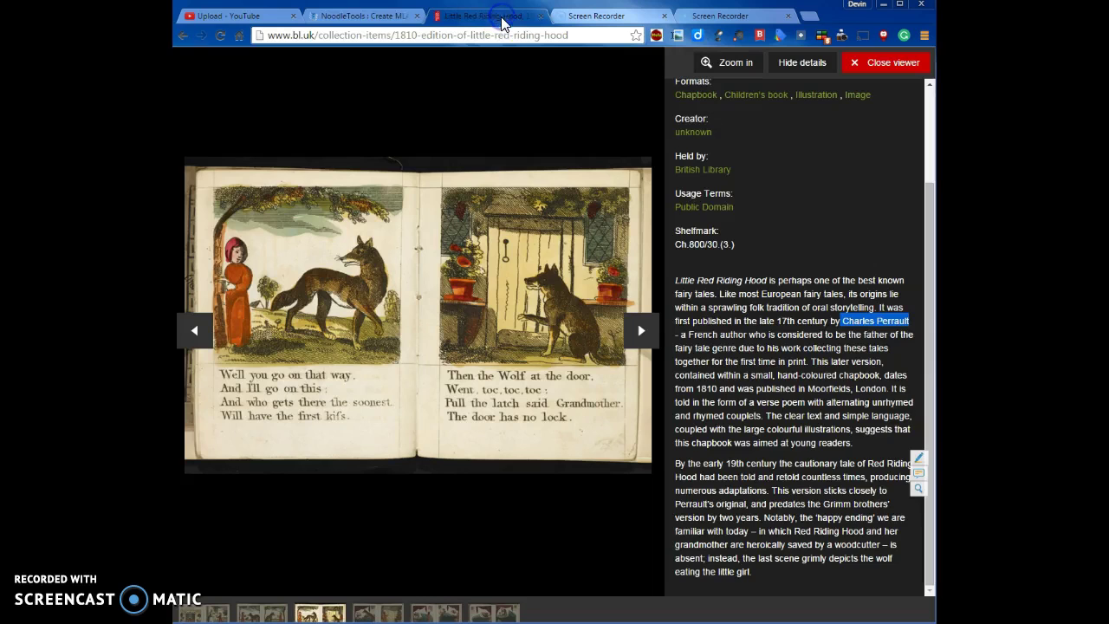
left_click_drag(923, 223, 927, 91)
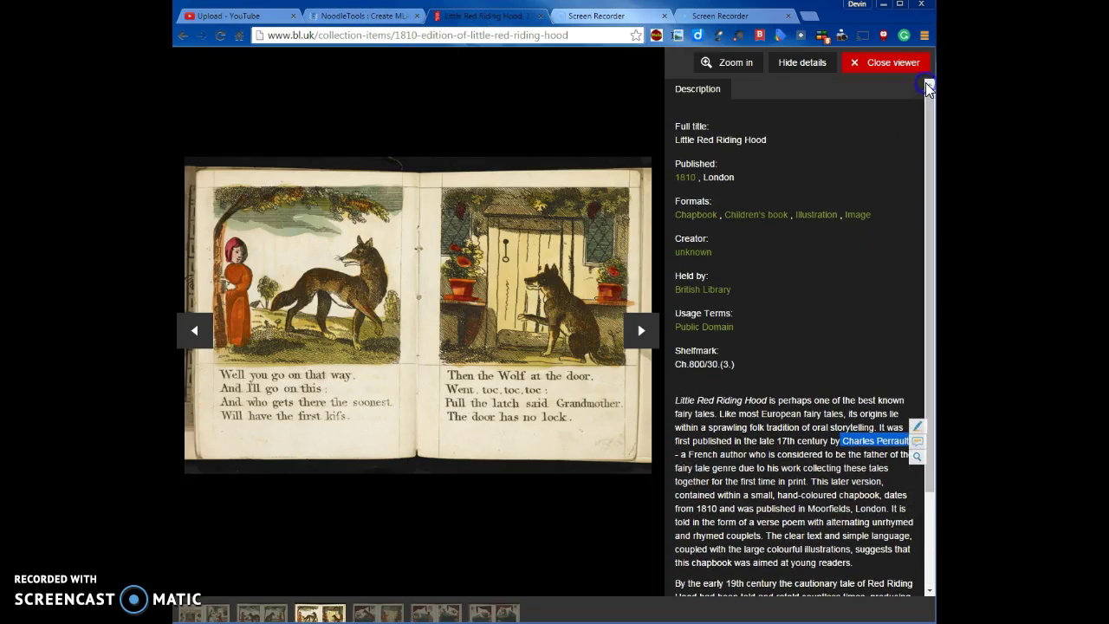
left_click(870, 64)
left_click_drag(922, 182, 923, 171)
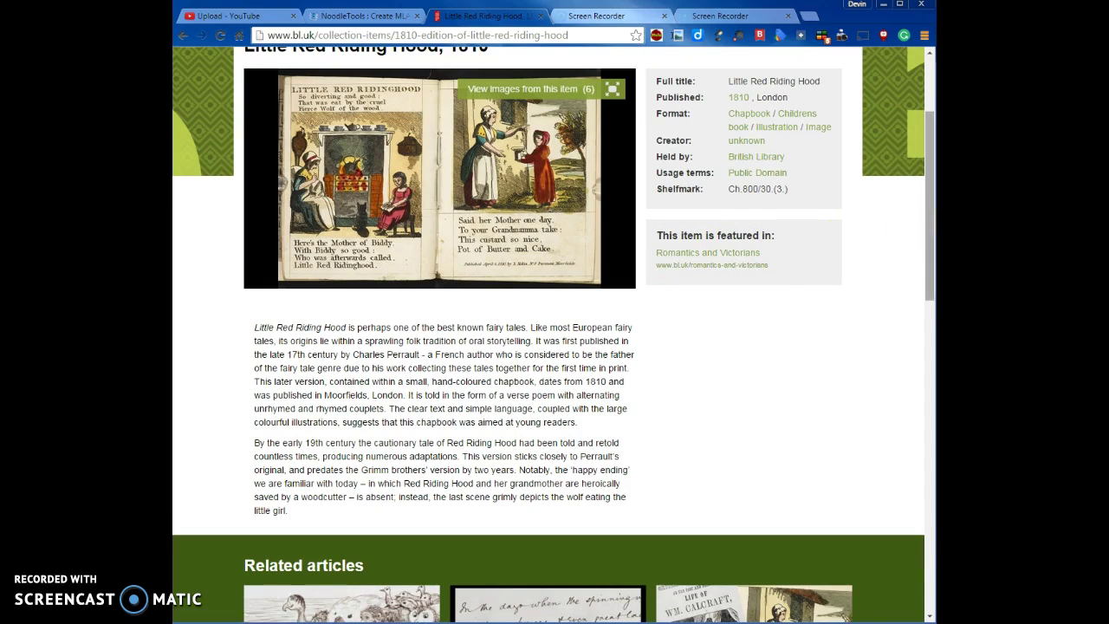
left_click_drag(925, 225, 920, 141)
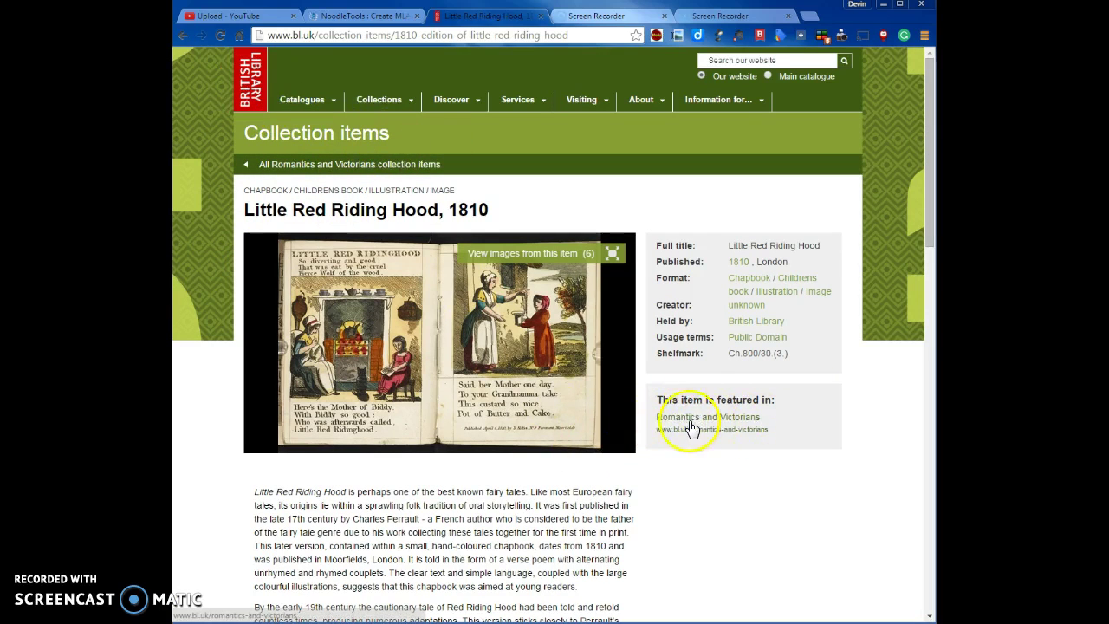
left_click(392, 16)
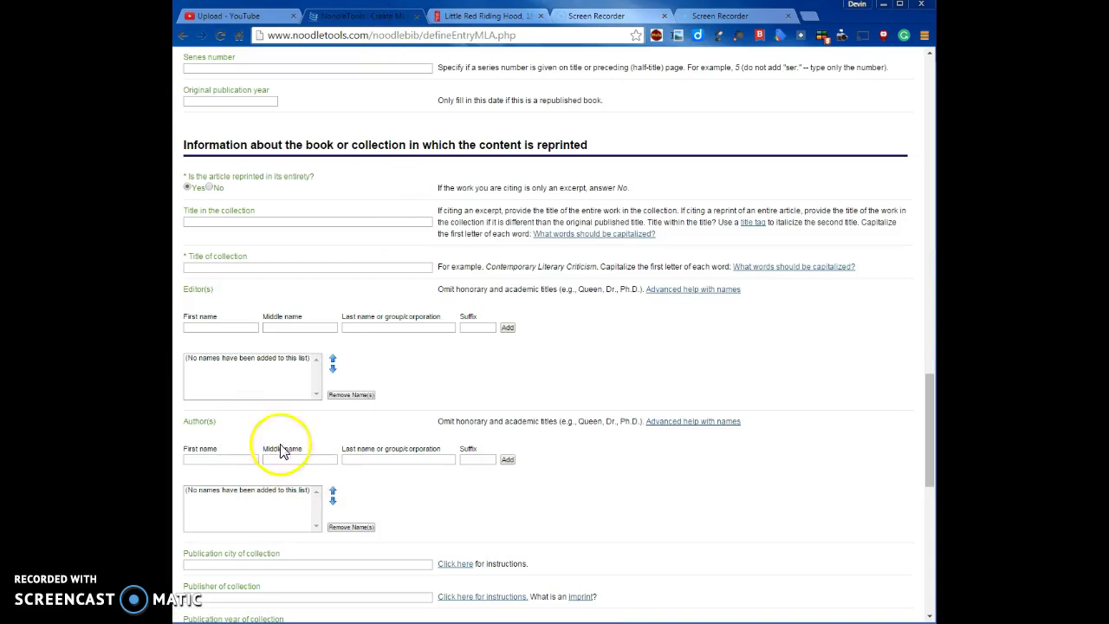
left_click(248, 268)
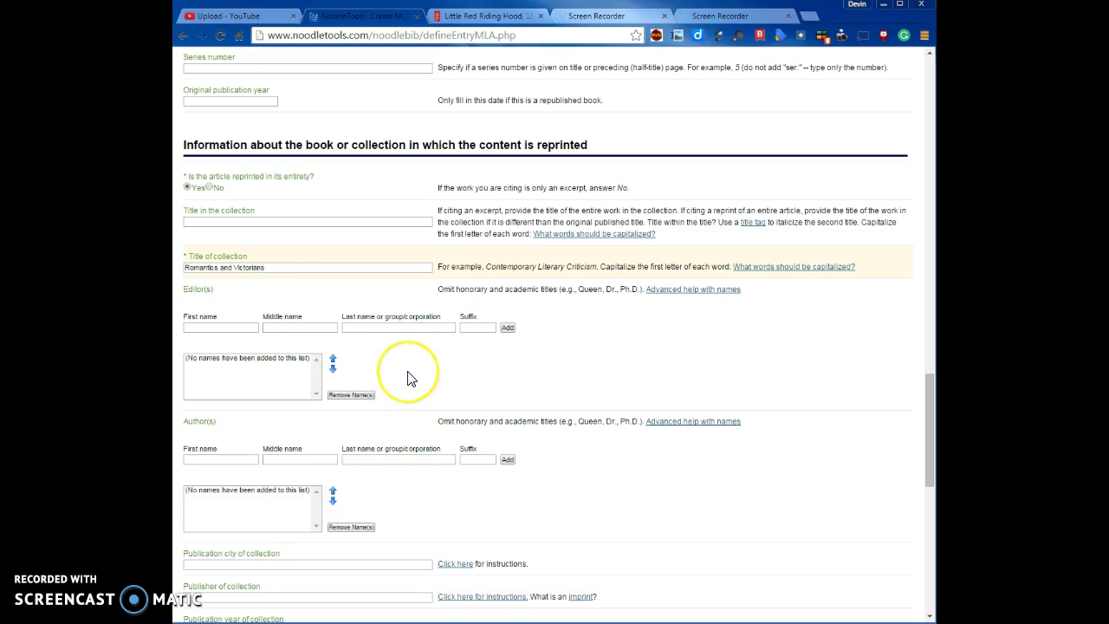
Step: Leave the collection's editor and author fields blank and enter London as its publication city
scroll(412, 379, "down", 1)
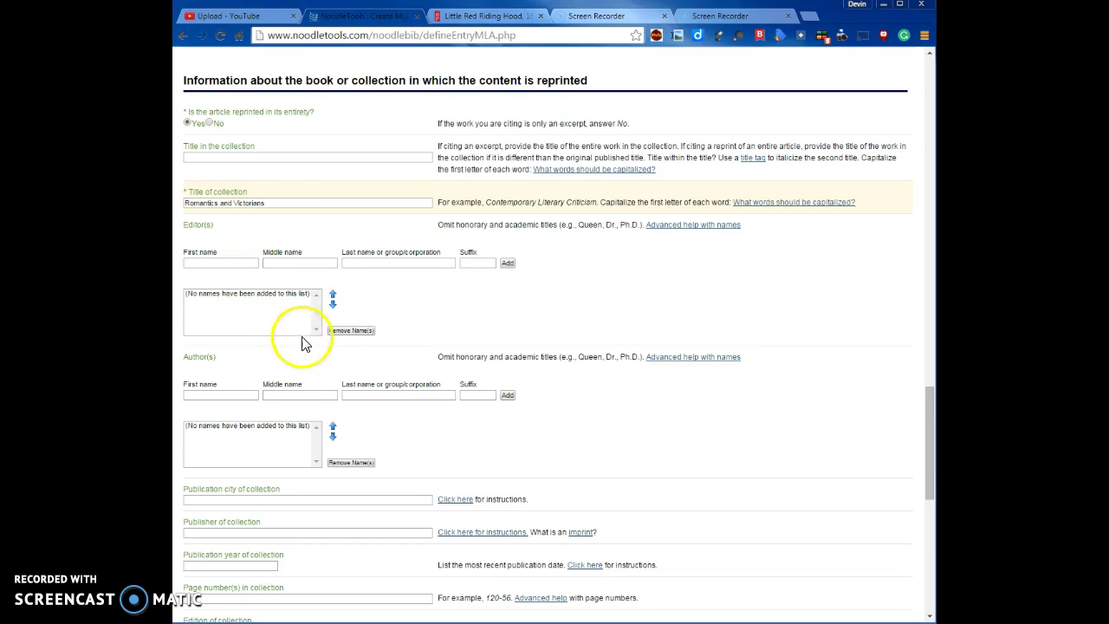
scroll(606, 399, "down", 1)
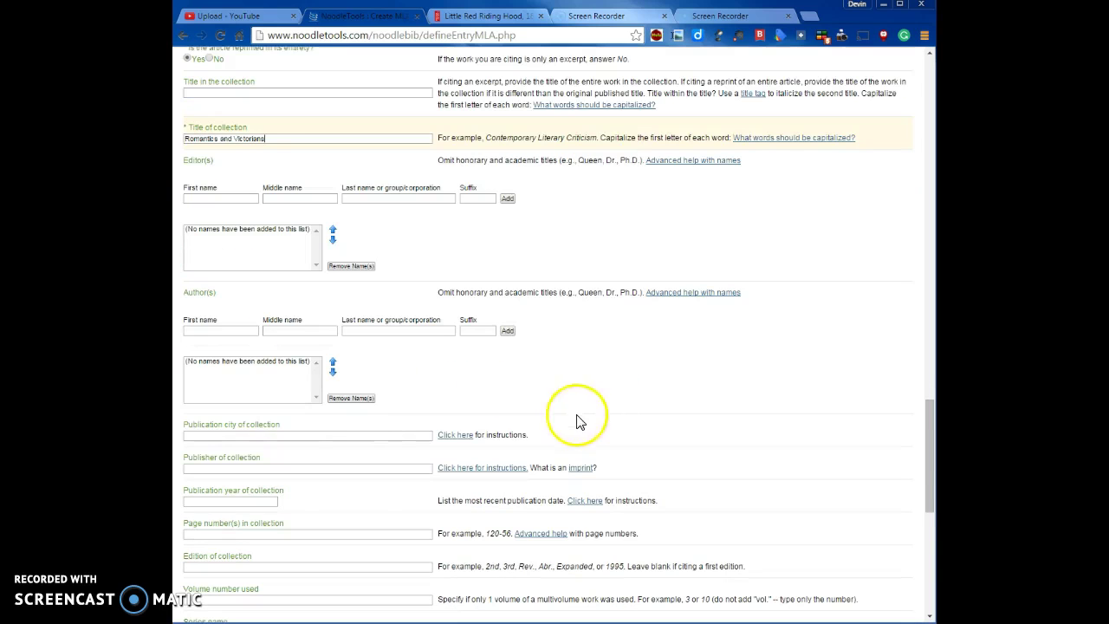
left_click(203, 435)
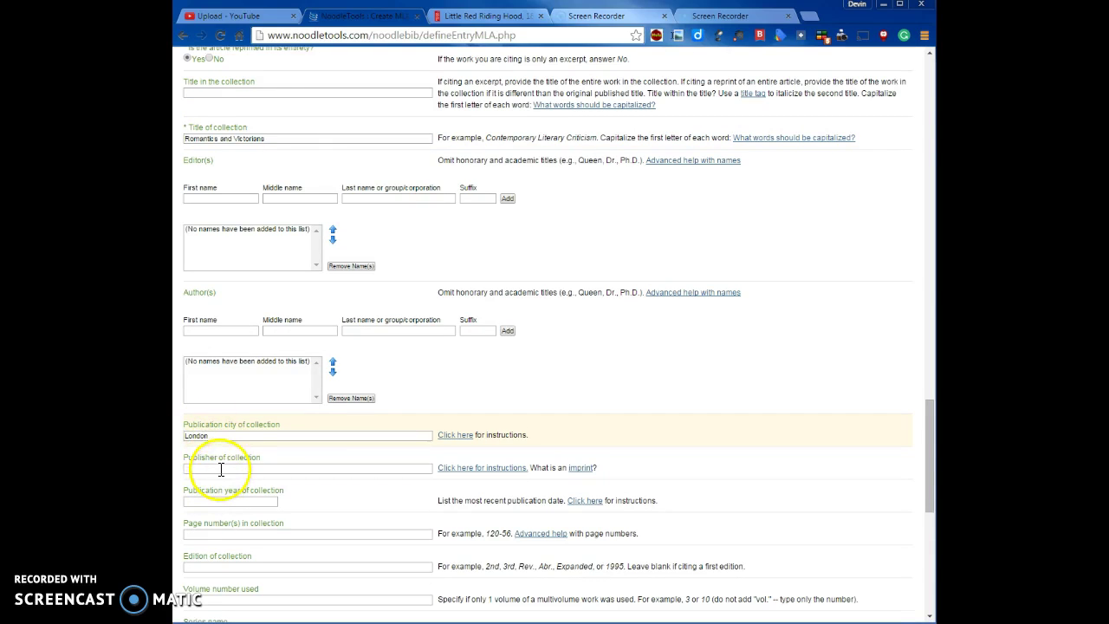
Step: Check the British Library item page and scans for the publisher, and enter British Library Online Collection as the publisher of collection
left_click(502, 17)
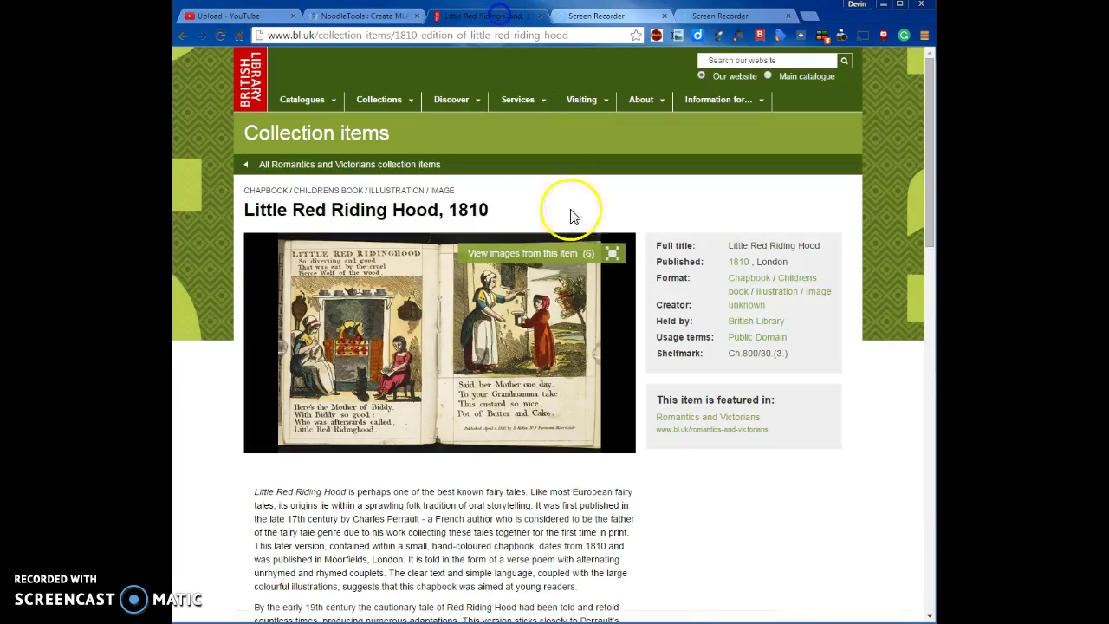
left_click(612, 254)
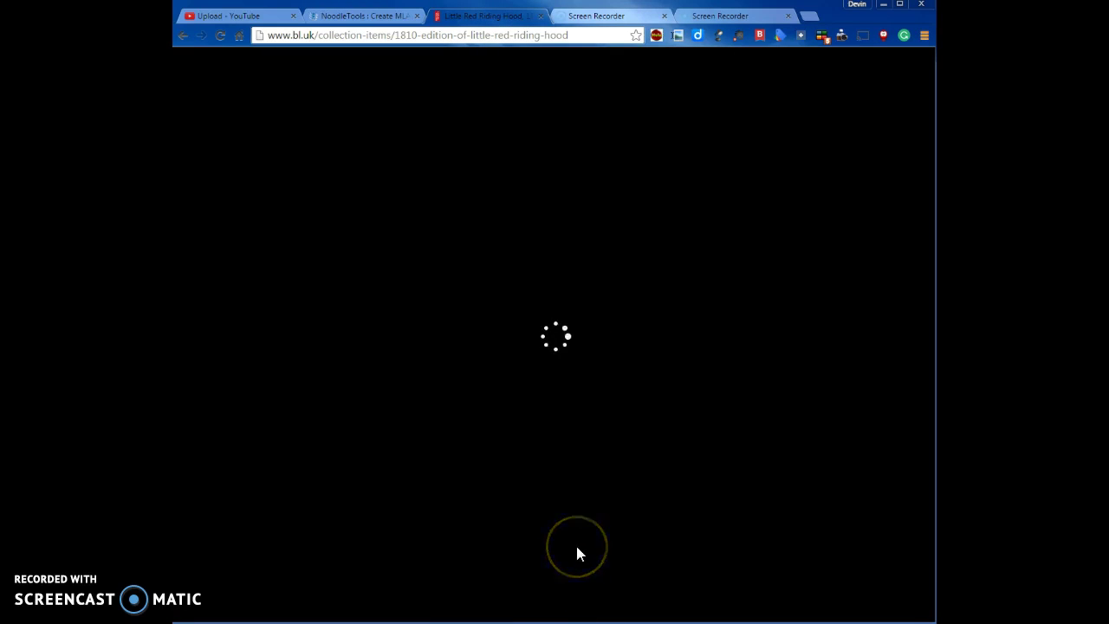
left_click(592, 468)
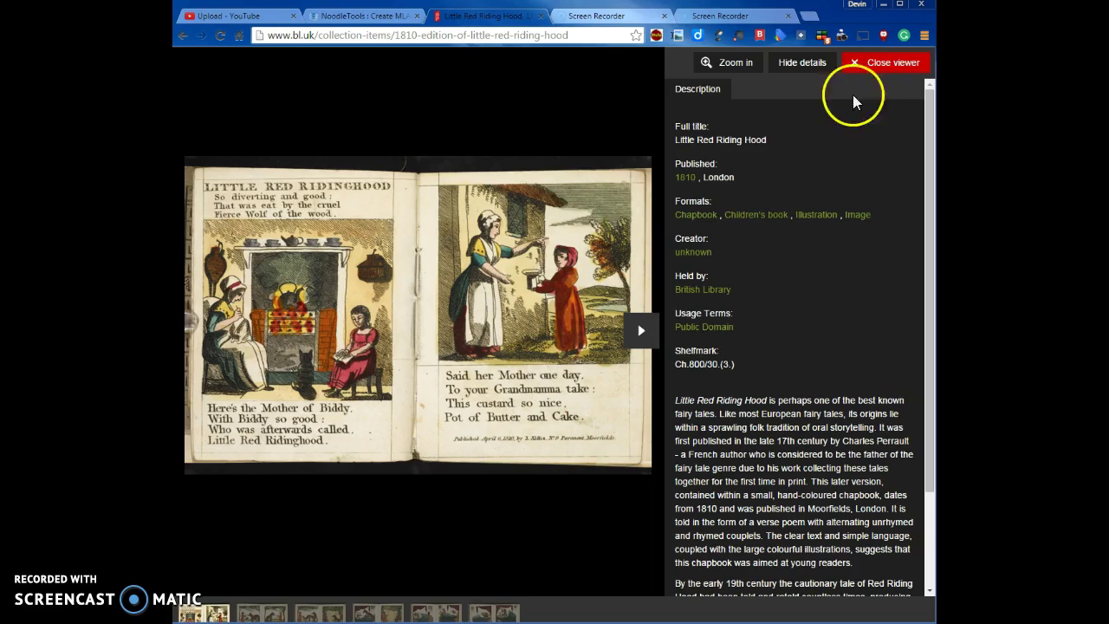
left_click(861, 64)
mouse_move(931, 163)
left_mouse_down()
mouse_move(884, 515)
mouse_move(924, 507)
mouse_move(925, 145)
left_mouse_up()
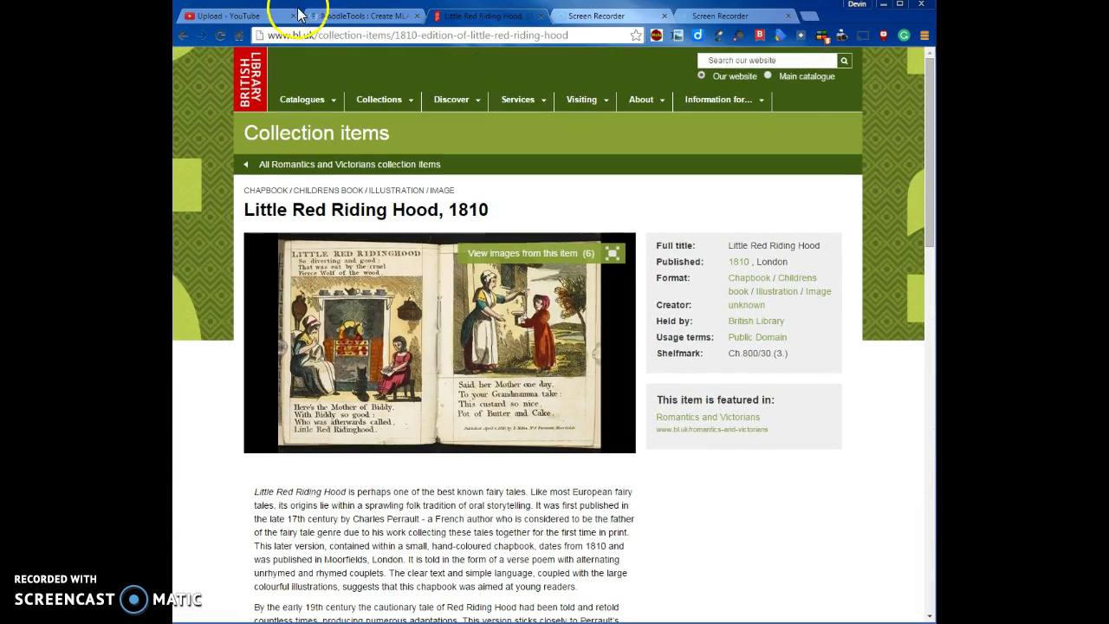
left_click(328, 15)
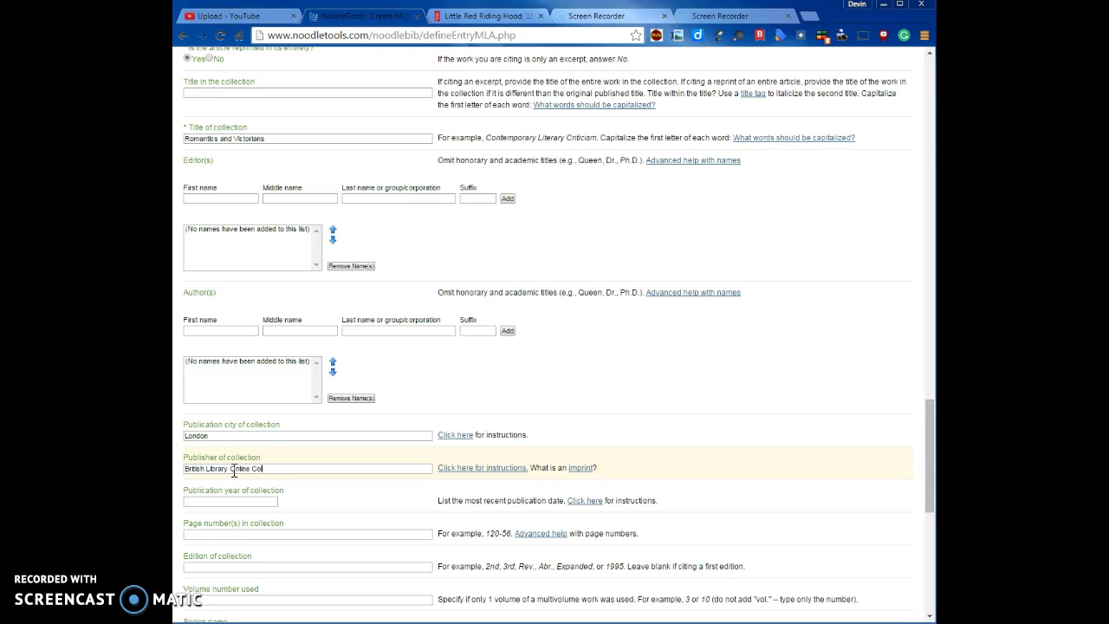
Step: Check the British Library item page, from its footer to the shelfmark details, for a publication year of the online collection
left_click(224, 504)
left_click(490, 16)
left_click(932, 117)
left_click_drag(929, 117, 931, 481)
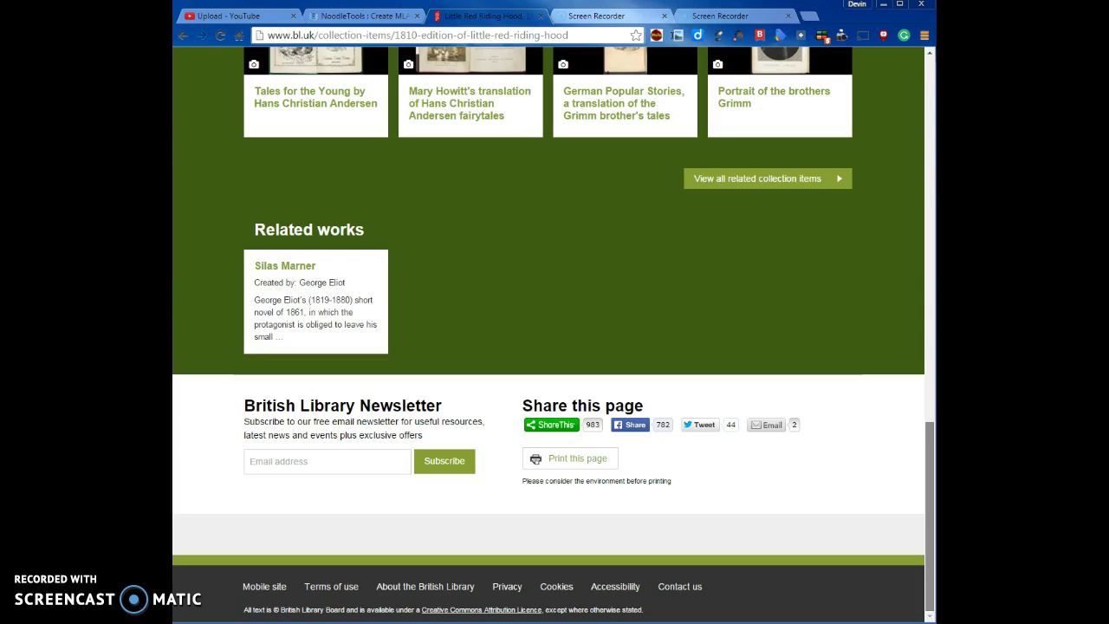
left_click_drag(931, 480, 932, 113)
left_click_drag(711, 353, 792, 353)
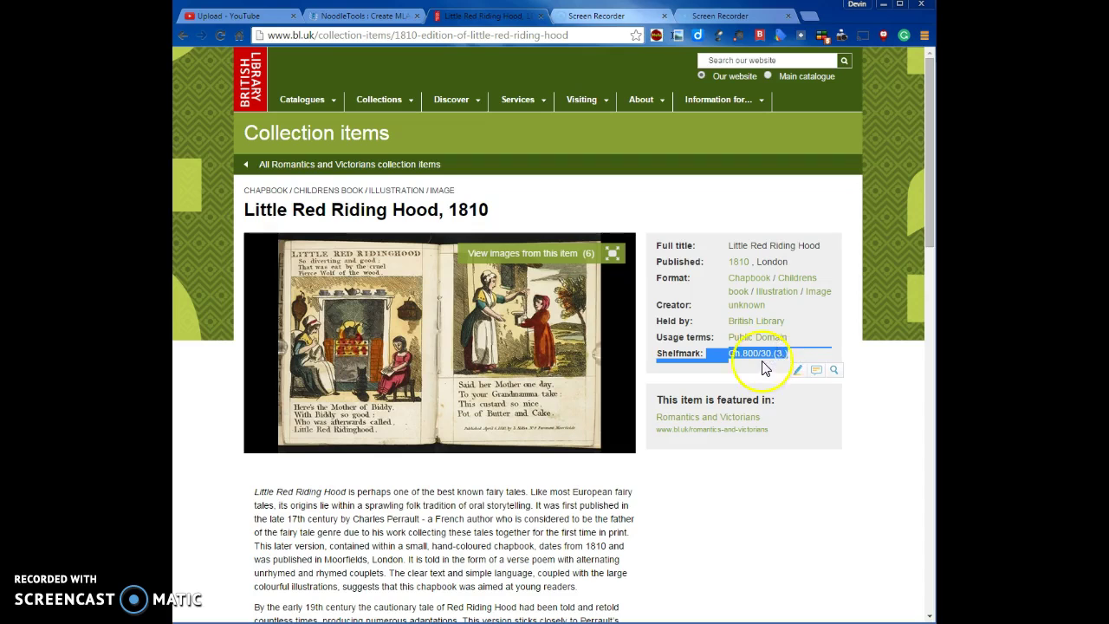
left_click(752, 370)
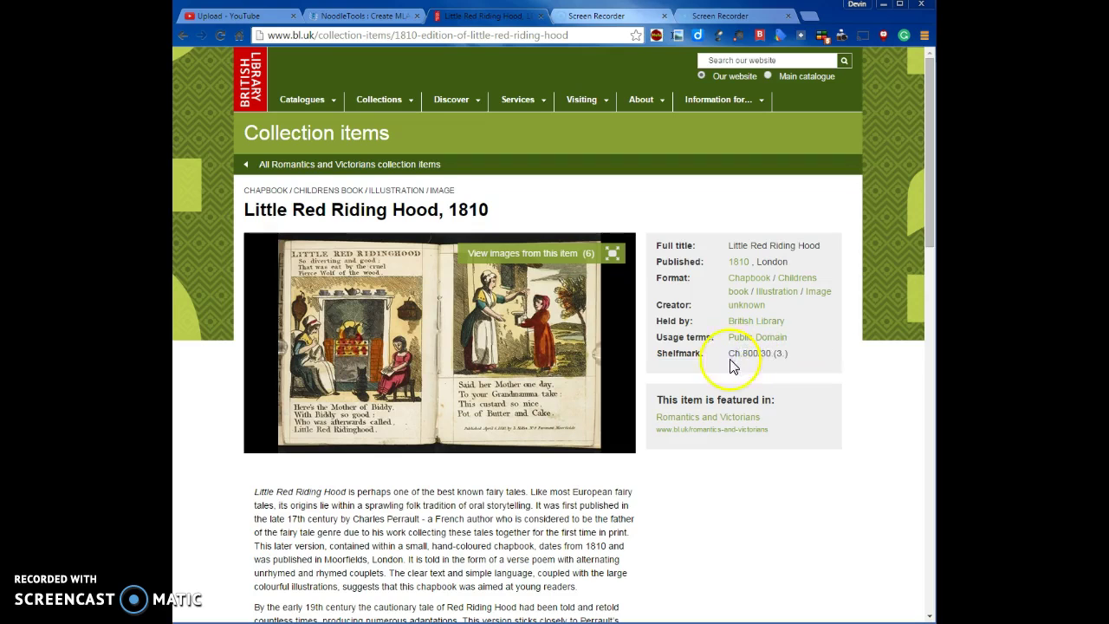
left_click(363, 17)
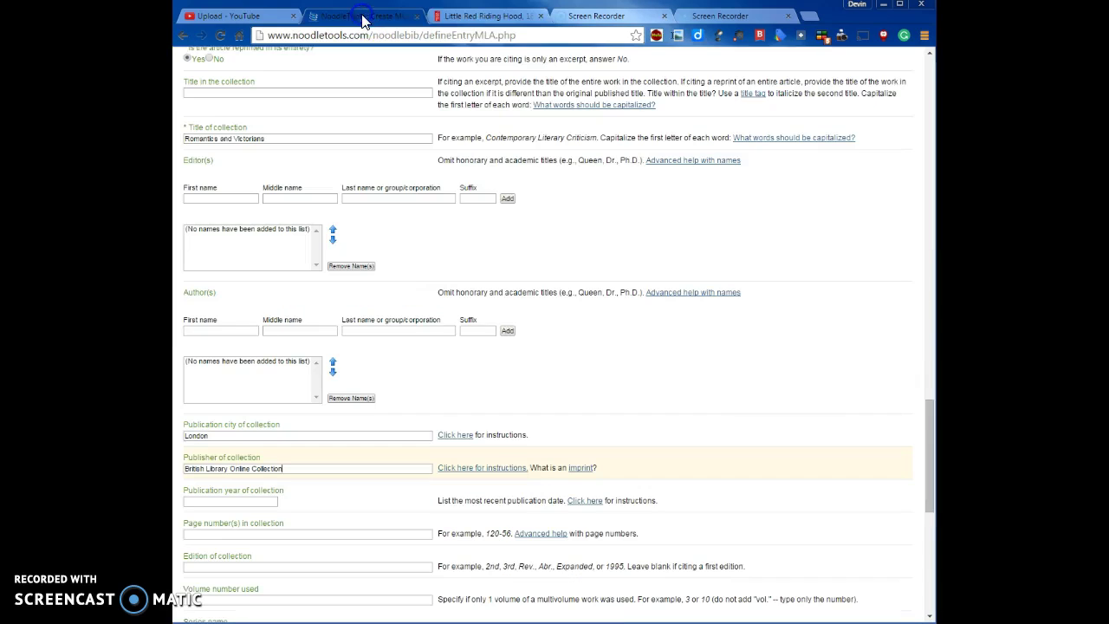
Step: Enter British Library as the name of the Web site or online database, and compare it with the British Library page
scroll(623, 460, "down", 1)
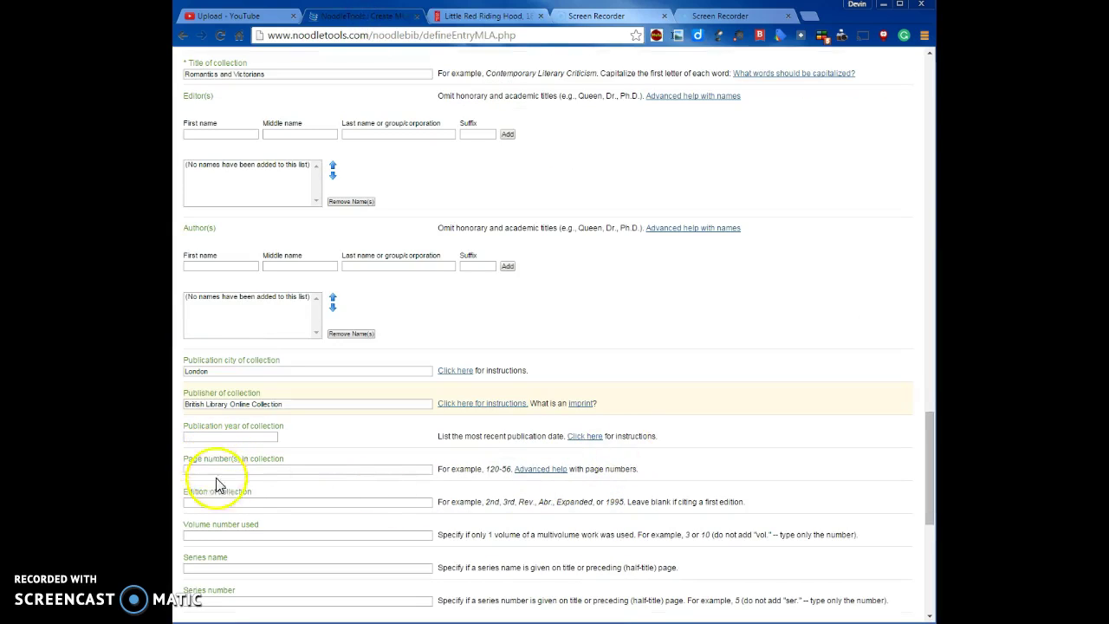
scroll(216, 485, "down", 2)
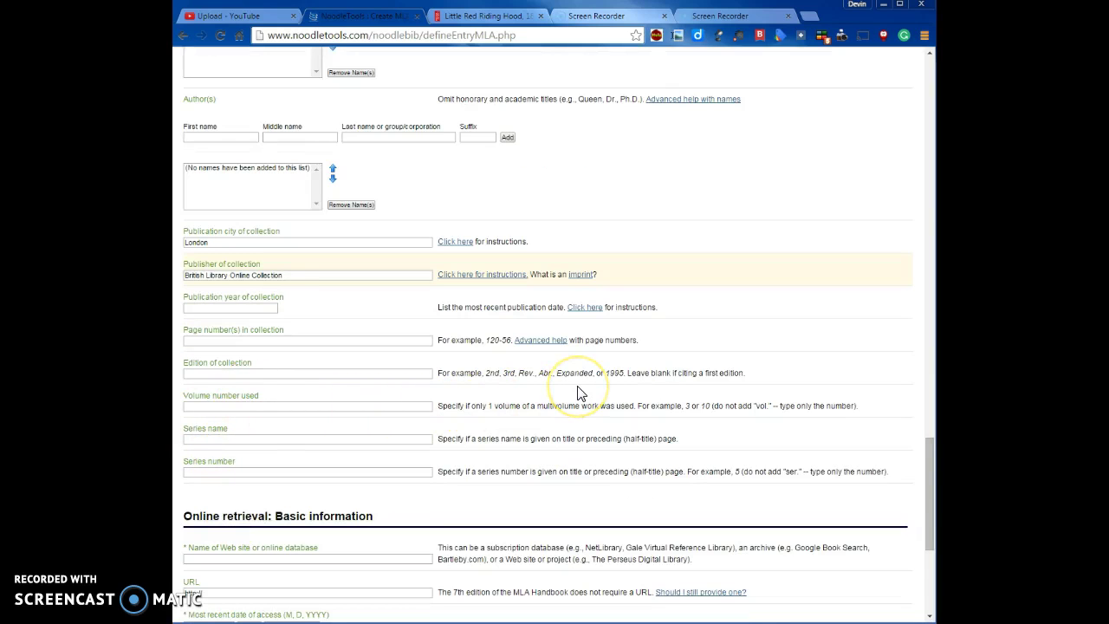
scroll(579, 393, "down", 3)
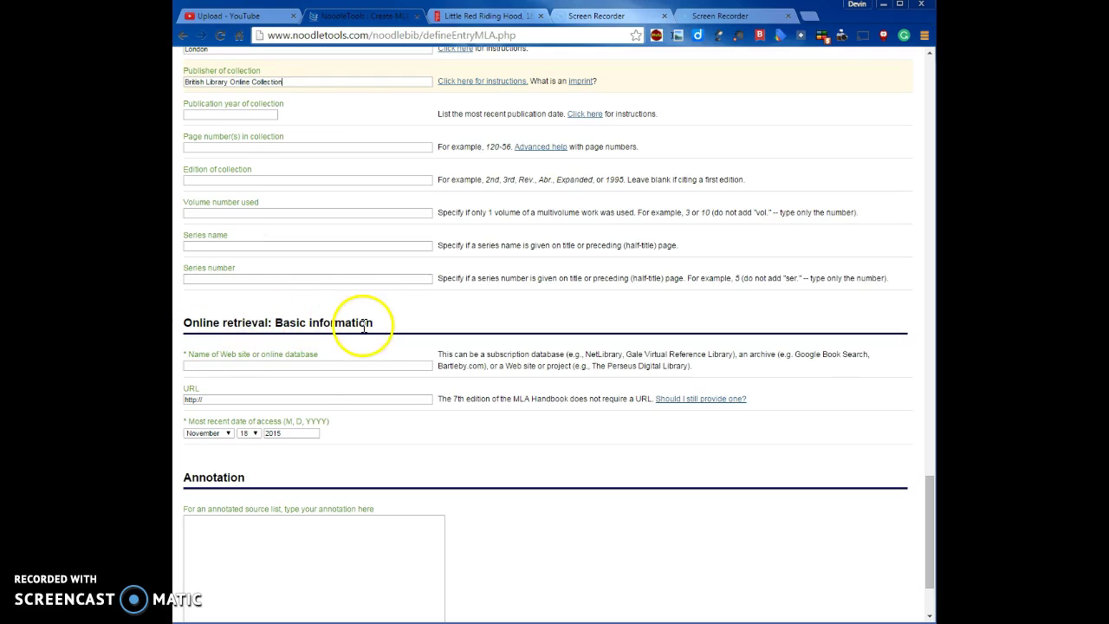
left_click(305, 365)
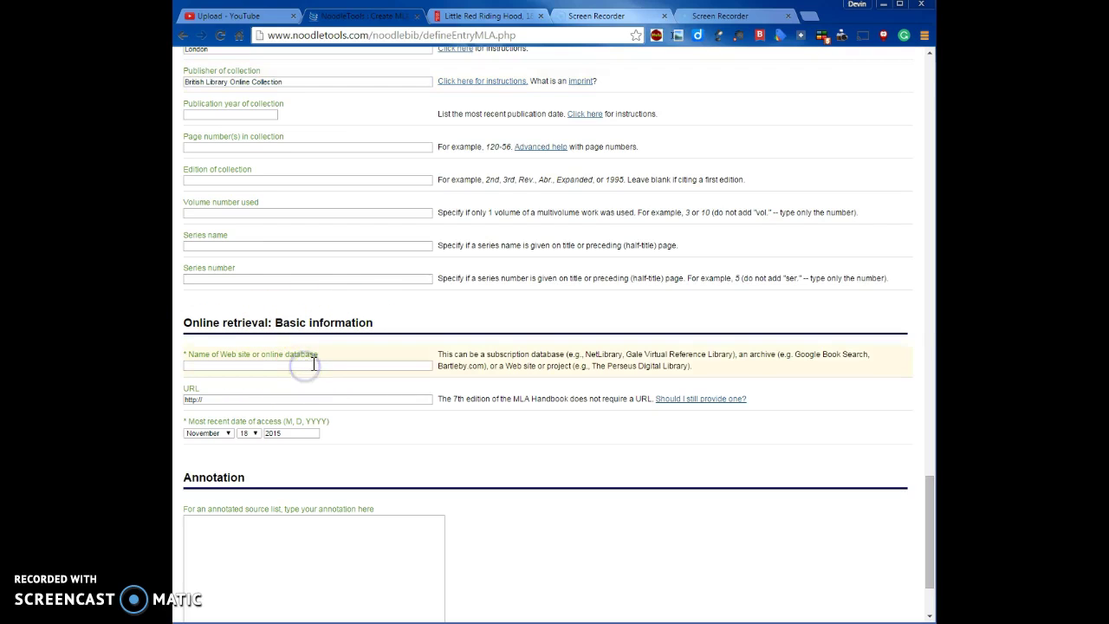
type("Brit")
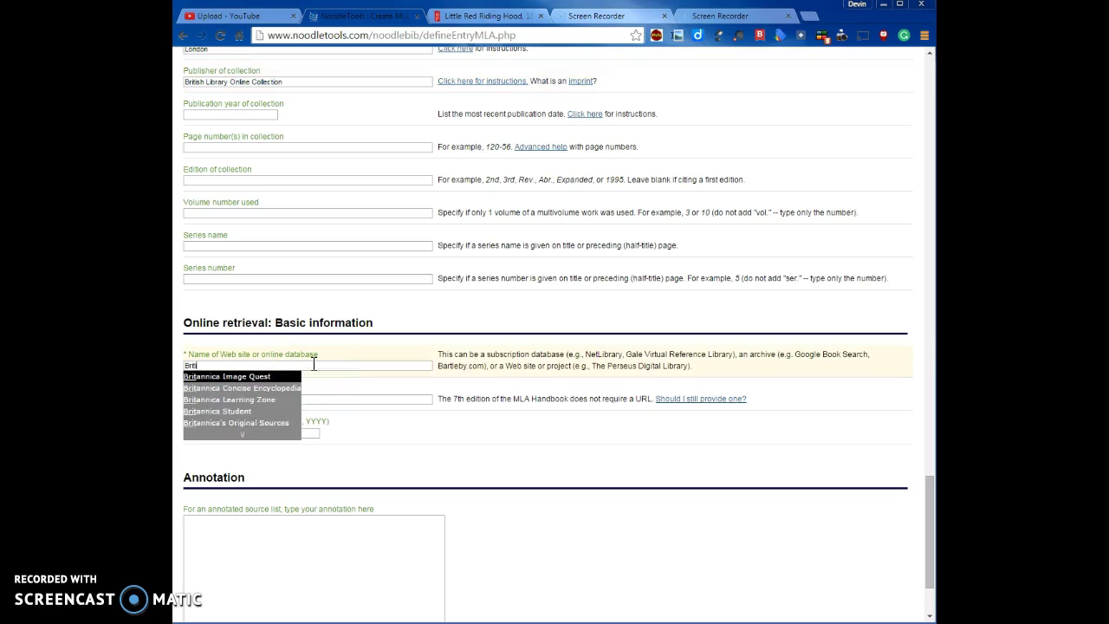
type("ish Library")
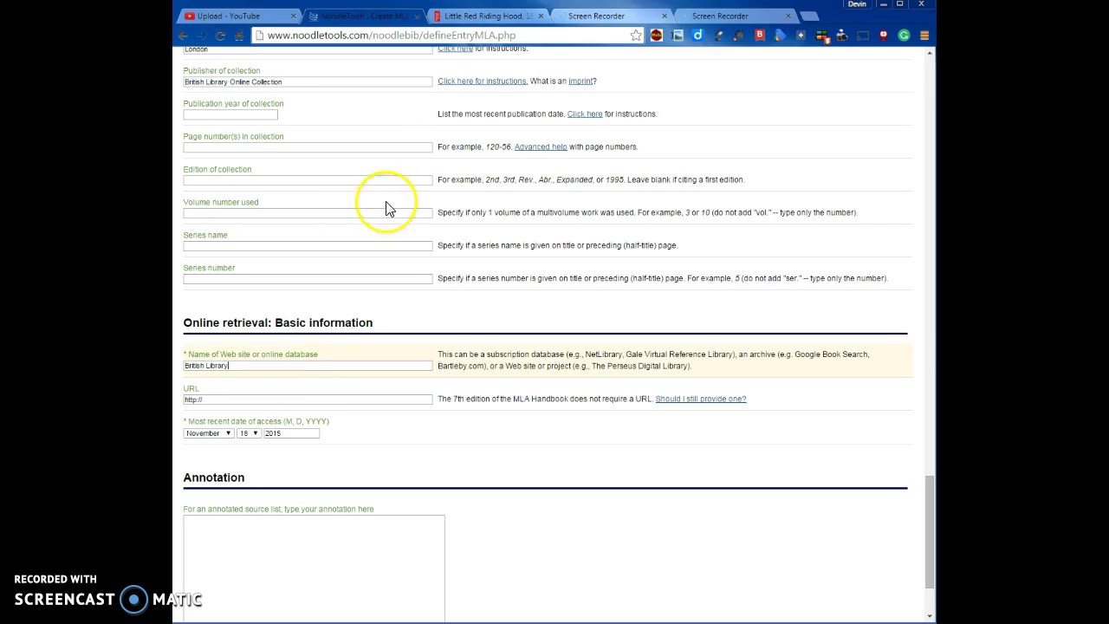
left_click(454, 17)
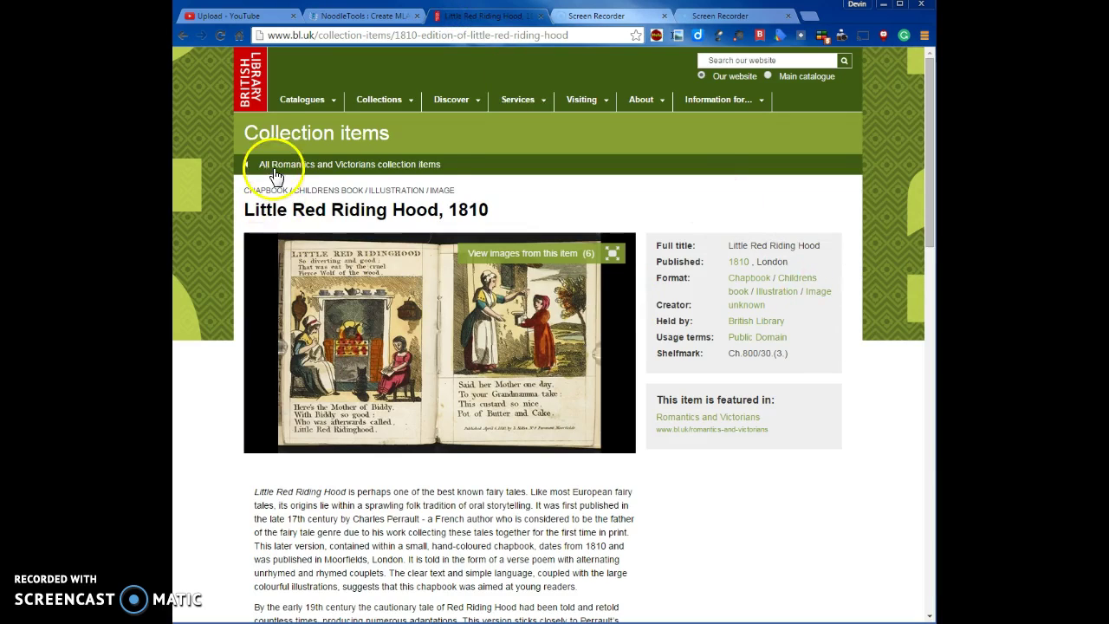
left_click_drag(931, 130, 914, 53)
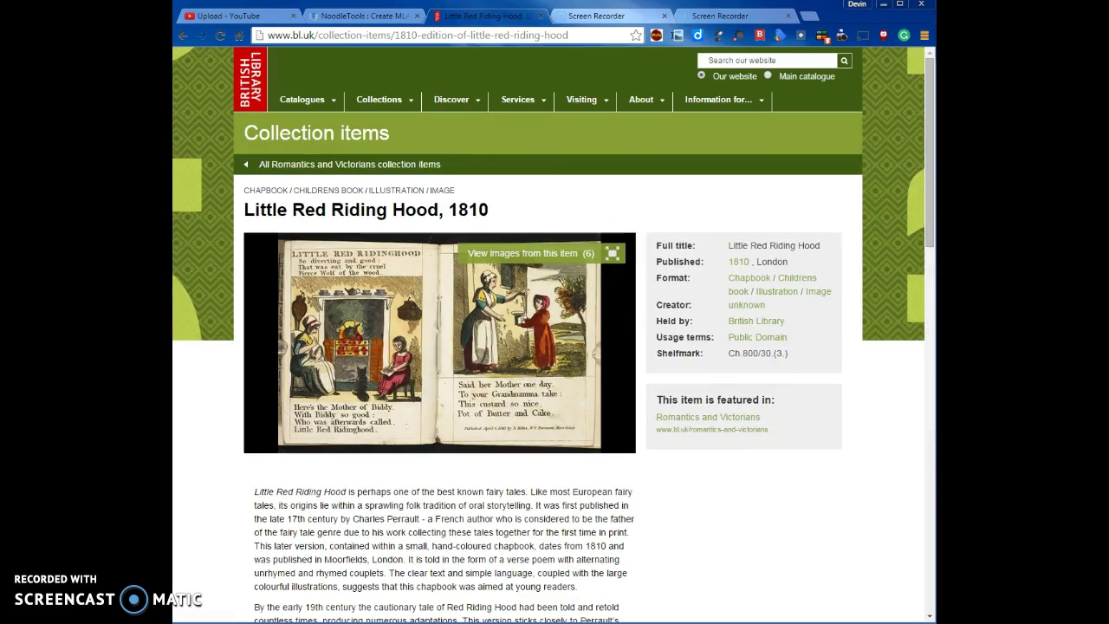
left_click(349, 18)
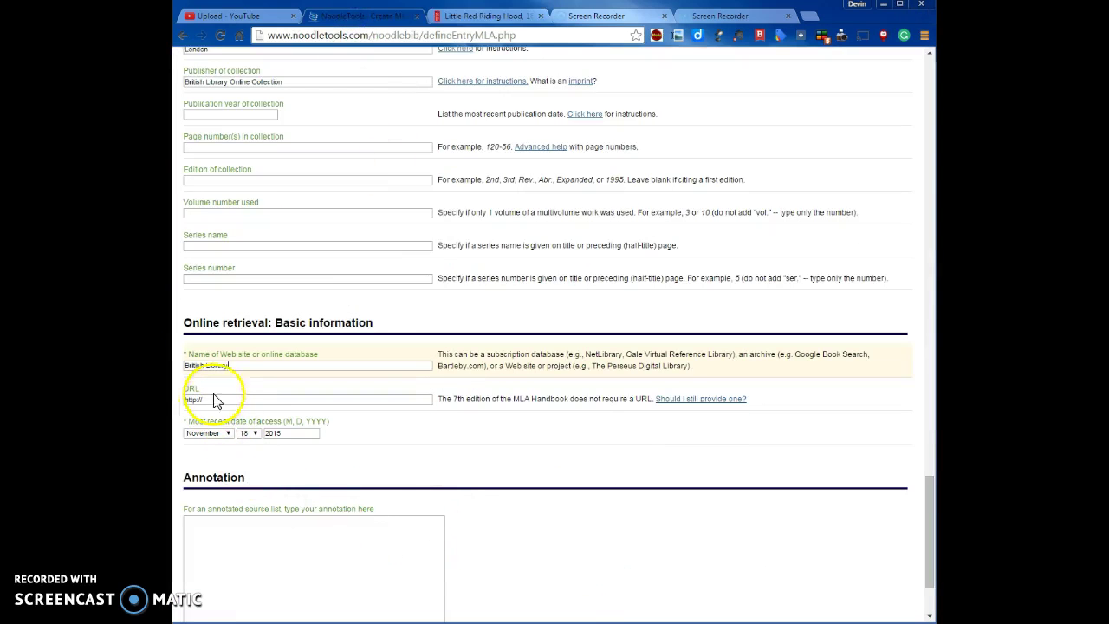
Step: Copy the web address of the British Library's Little Red Riding Hood page and use it to replace the citation's placeholder URL
left_click(481, 16)
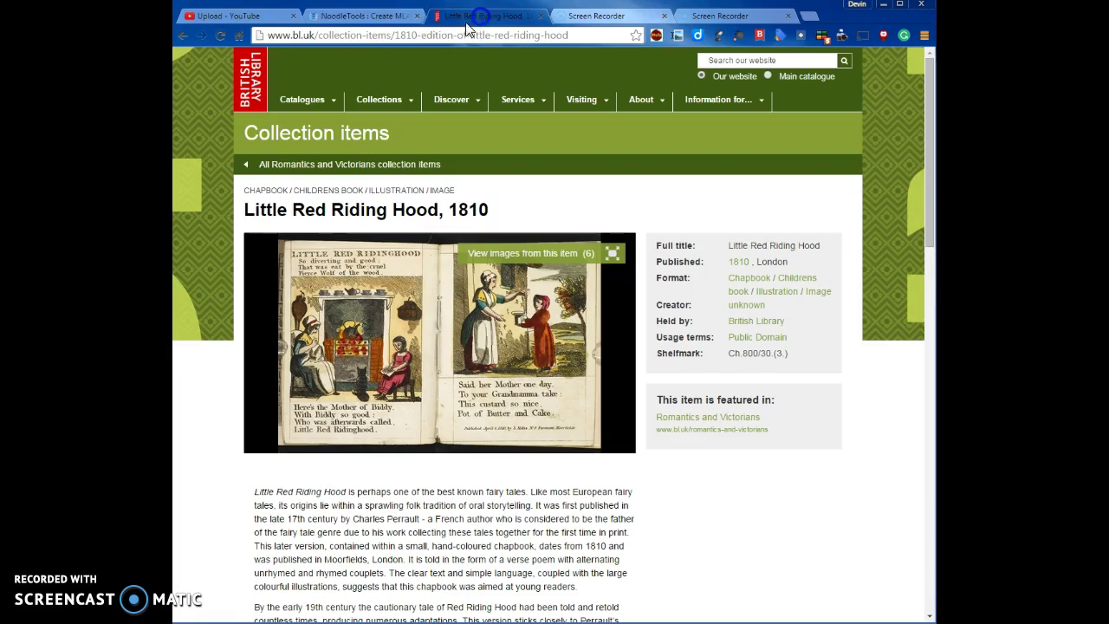
left_click(355, 35)
right_click(416, 28)
left_click(441, 78)
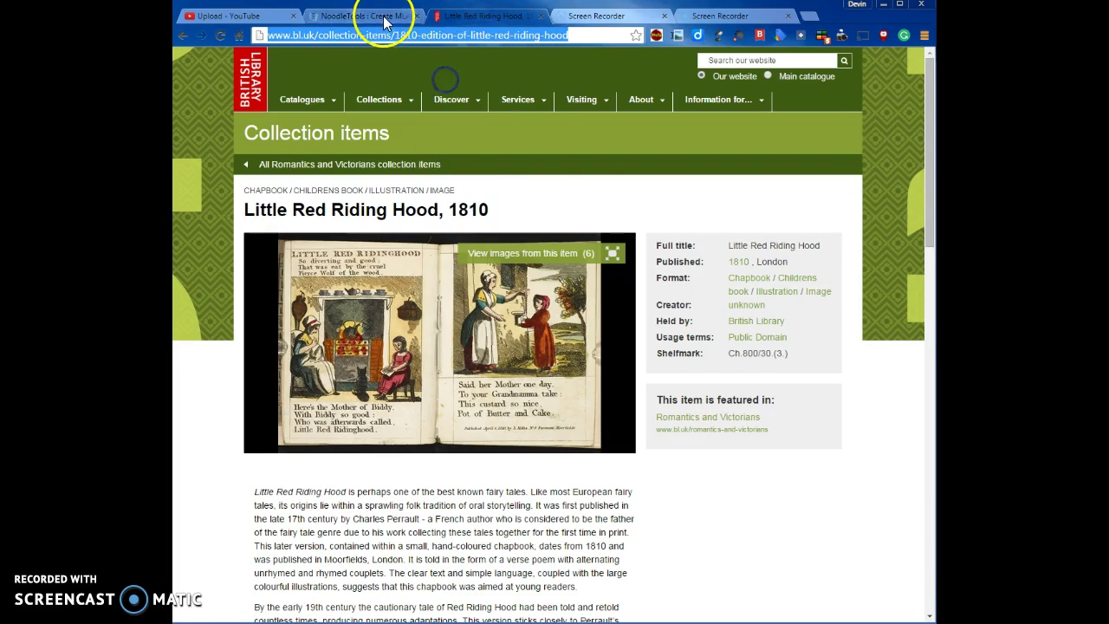
left_click(381, 17)
left_click(223, 399)
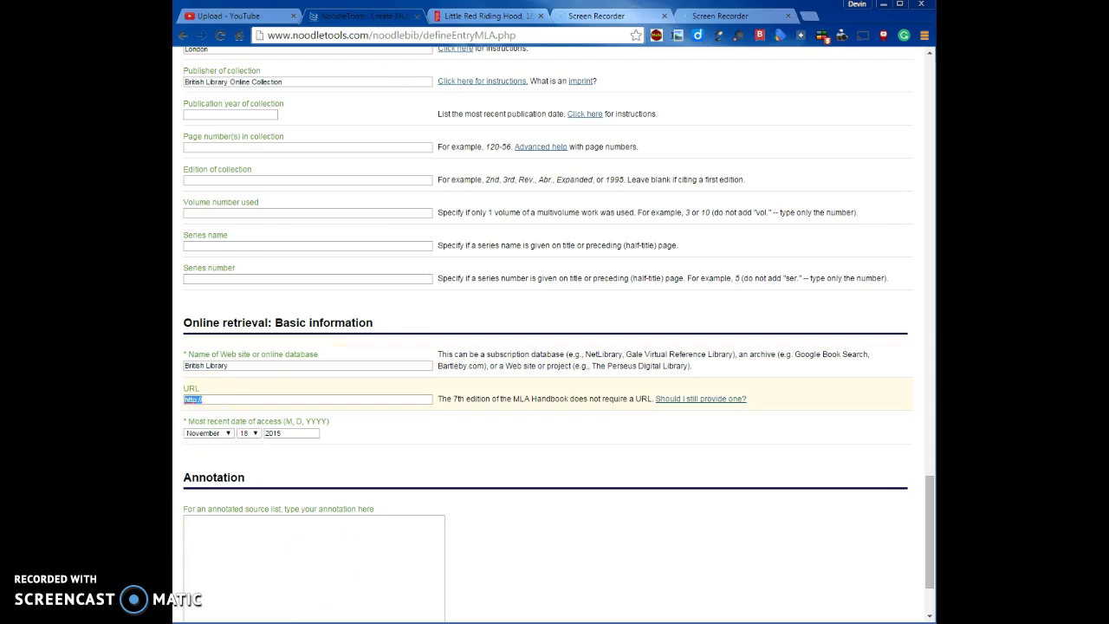
right_click(192, 401)
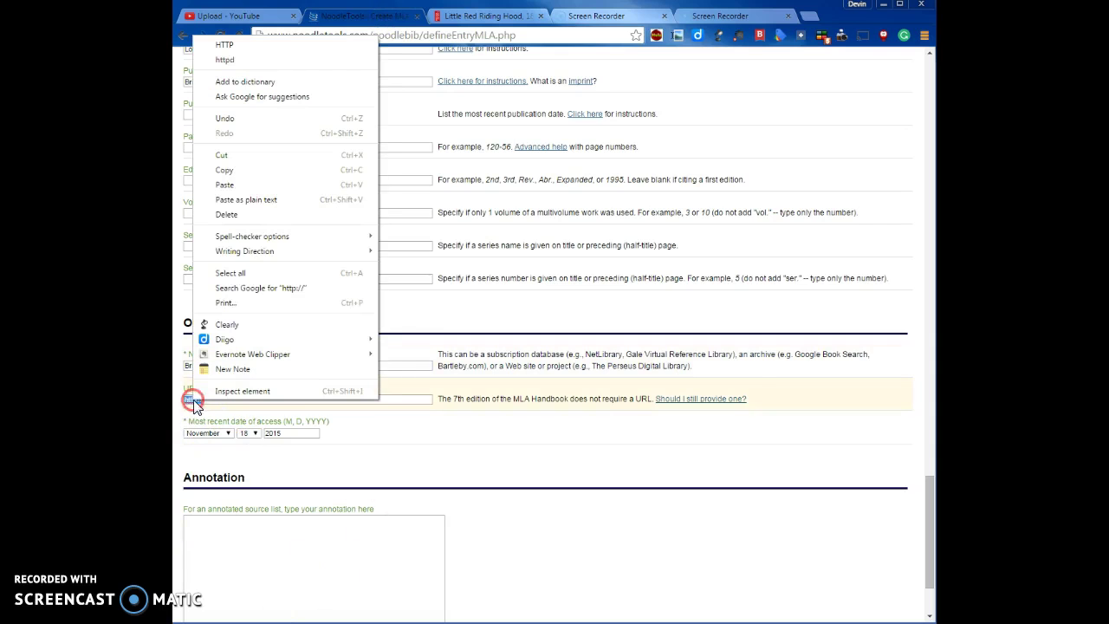
left_click(252, 184)
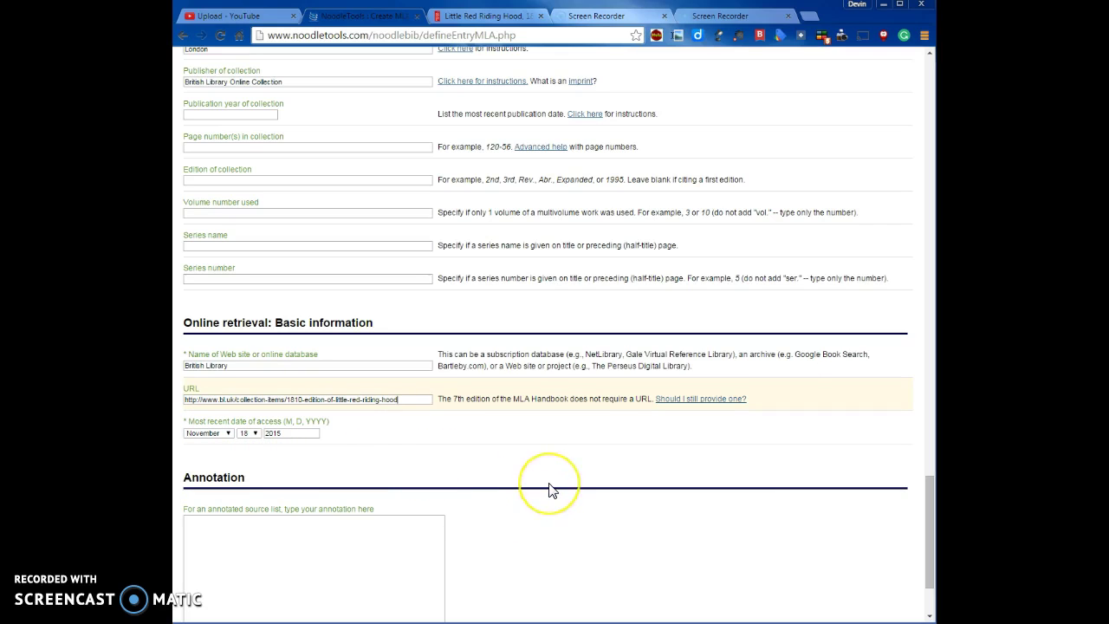
Step: Review the completed collection and online retrieval fields, and generate the Little Red Riding Hood citation
scroll(548, 491, "up", 1)
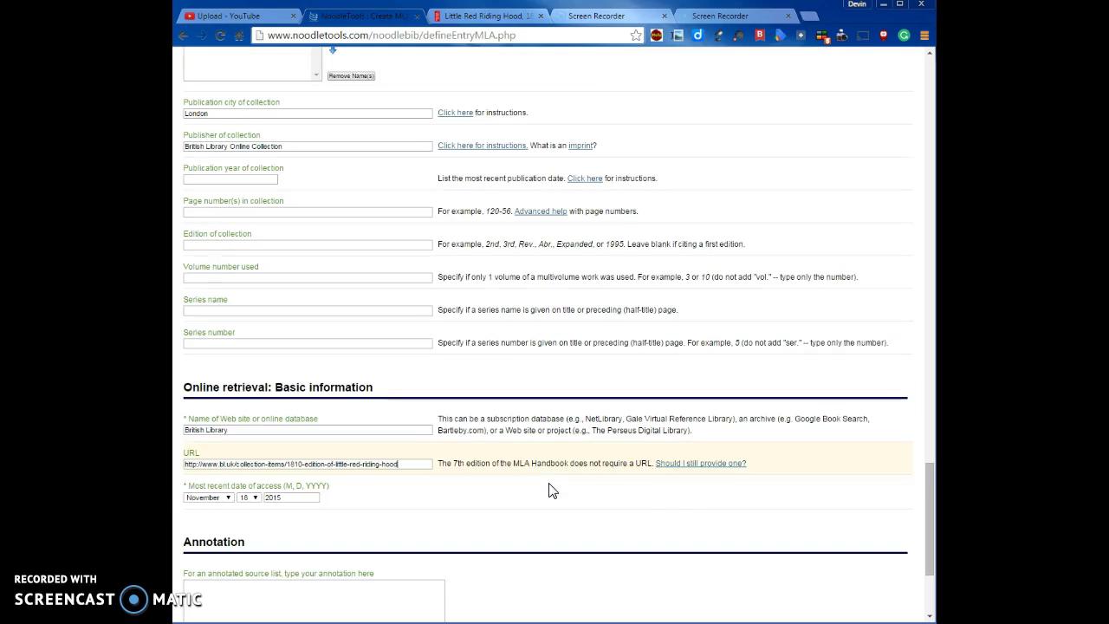
scroll(612, 517, "up", 2)
scroll(612, 518, "down", 5)
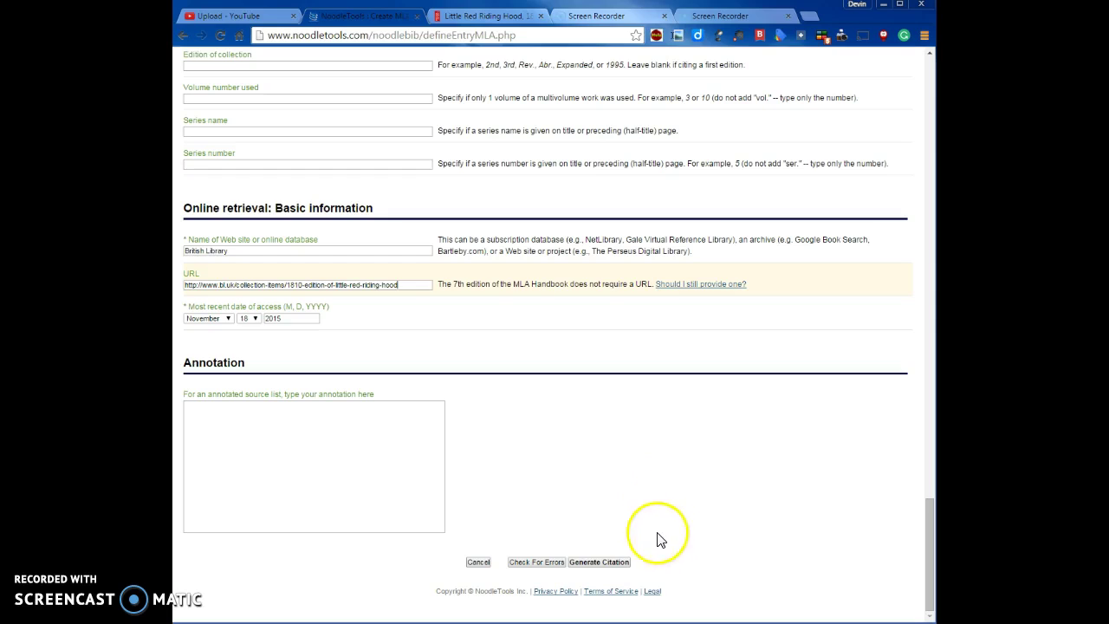
left_click(612, 564)
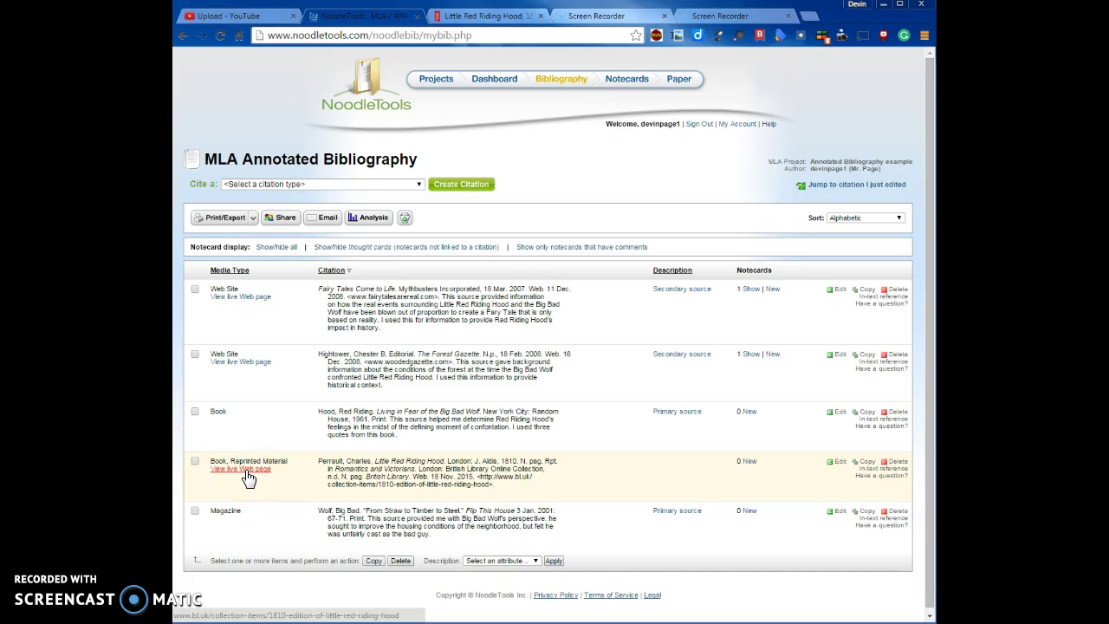
Step: Check the source classifications in the Description column for the two Web Site entries of the bibliography
left_click(491, 16)
left_click(371, 17)
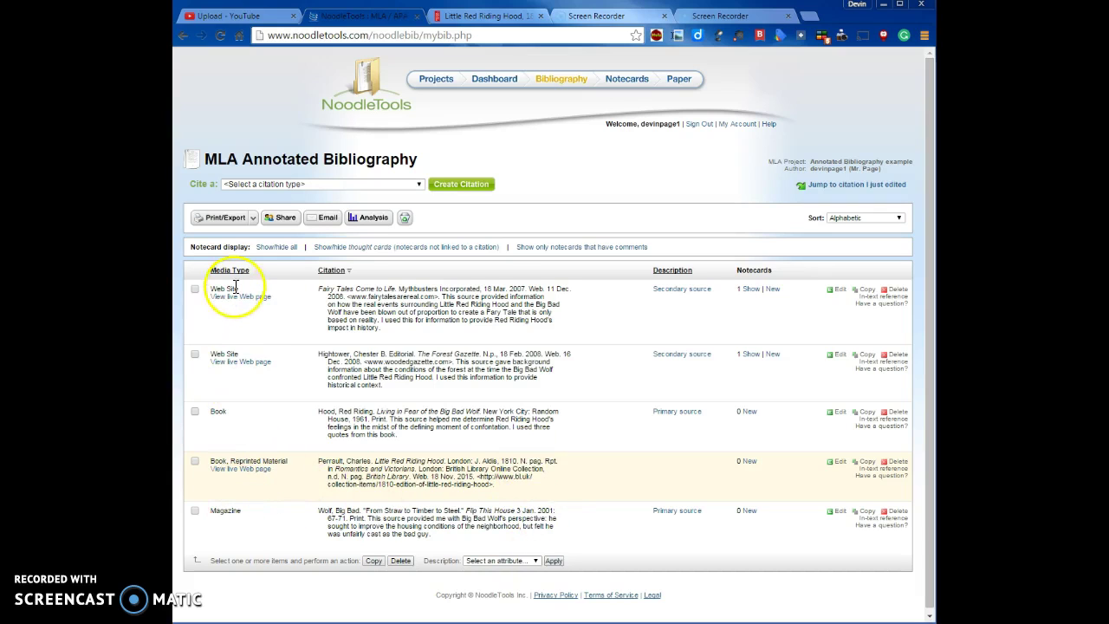
left_click(676, 355)
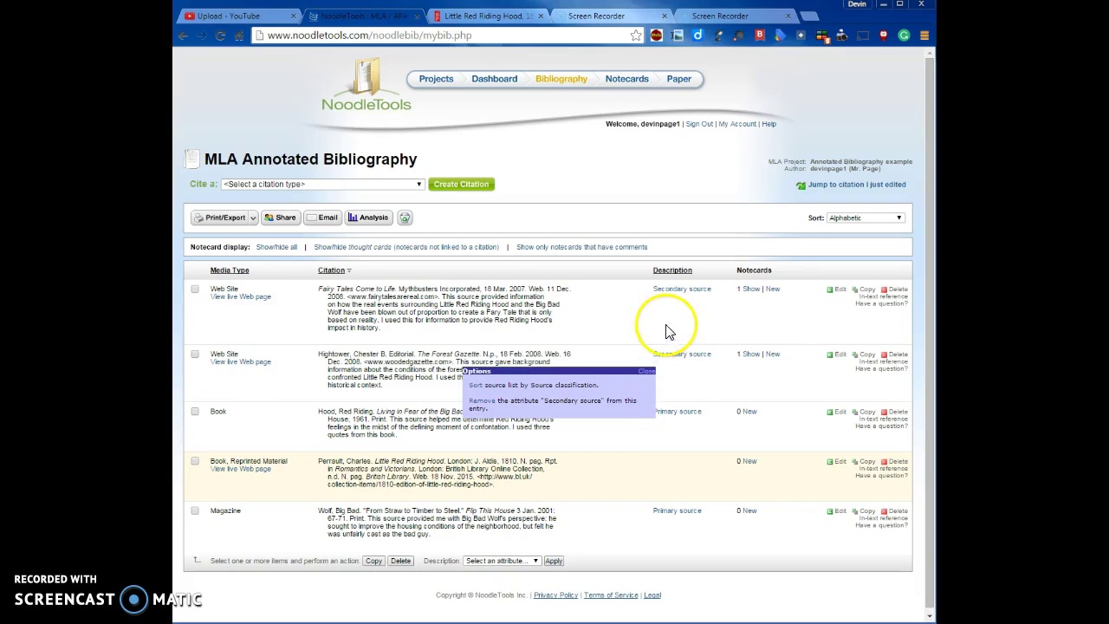
left_click(694, 291)
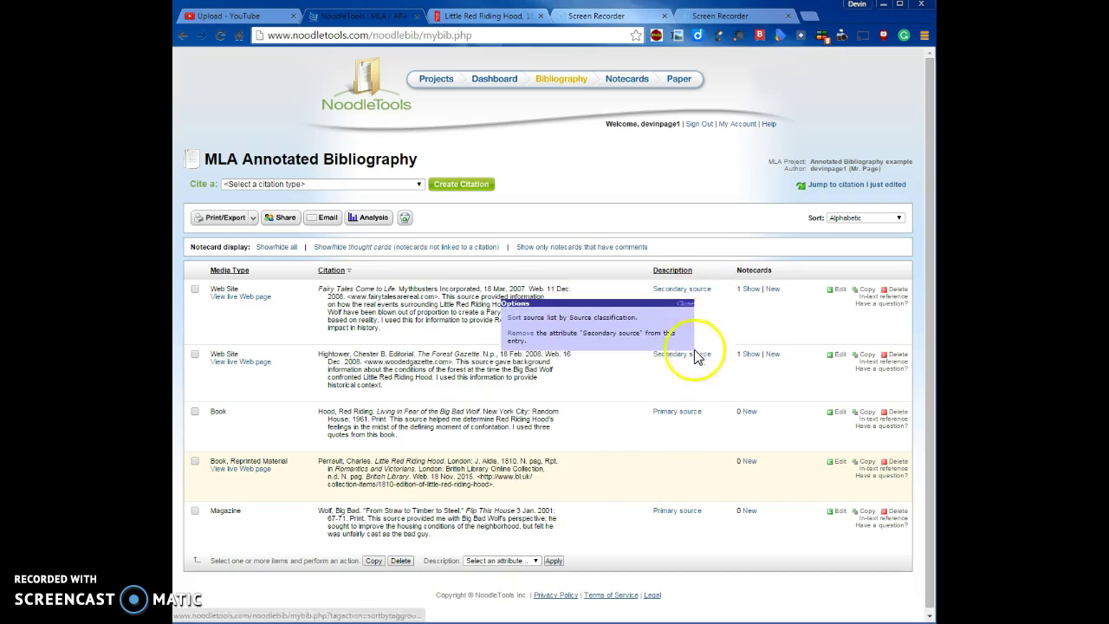
mouse_move(671, 518)
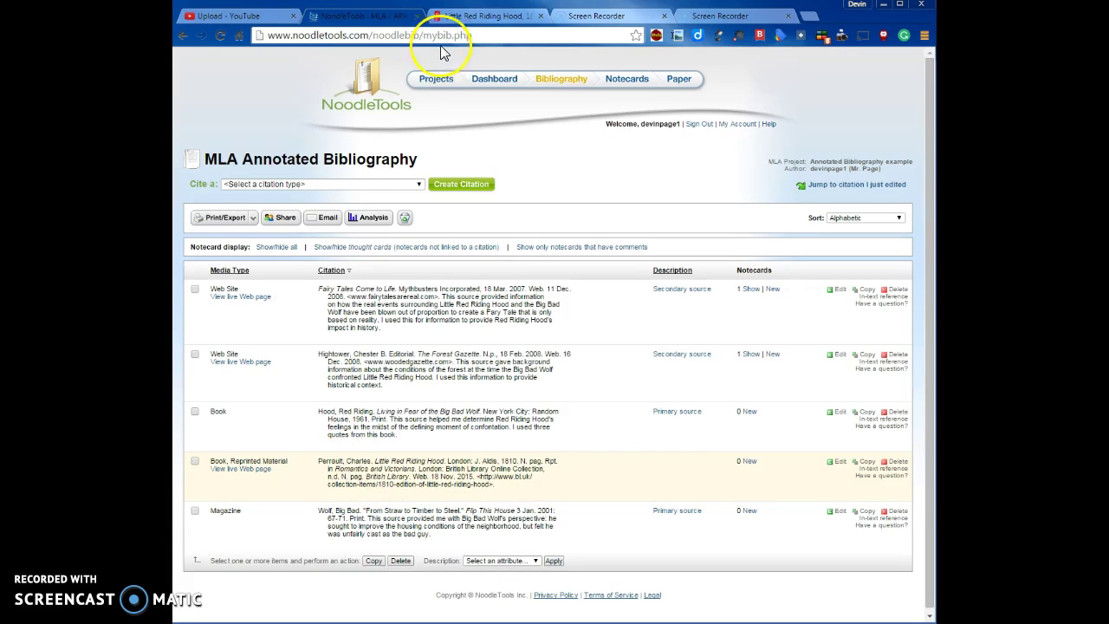
Step: Examine the scanned book pages and the descriptive paragraphs on the British Library item page to judge how the source should be classified
left_click(480, 16)
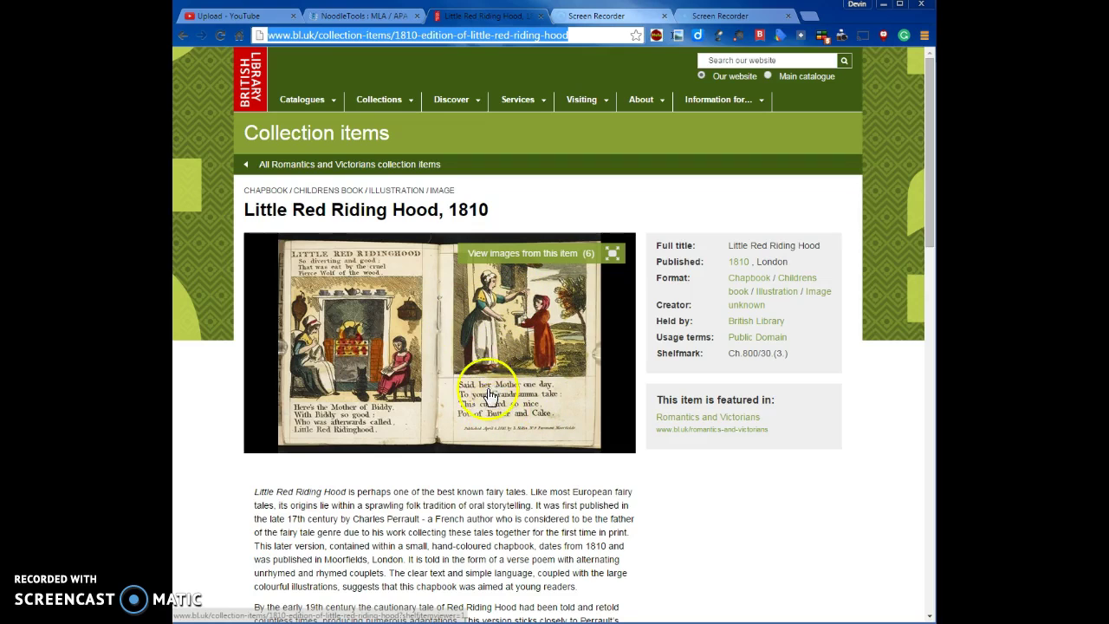
left_click_drag(927, 216, 920, 326)
mouse_move(616, 330)
left_mouse_down()
mouse_move(426, 292)
mouse_move(198, 168)
mouse_move(202, 153)
left_mouse_up()
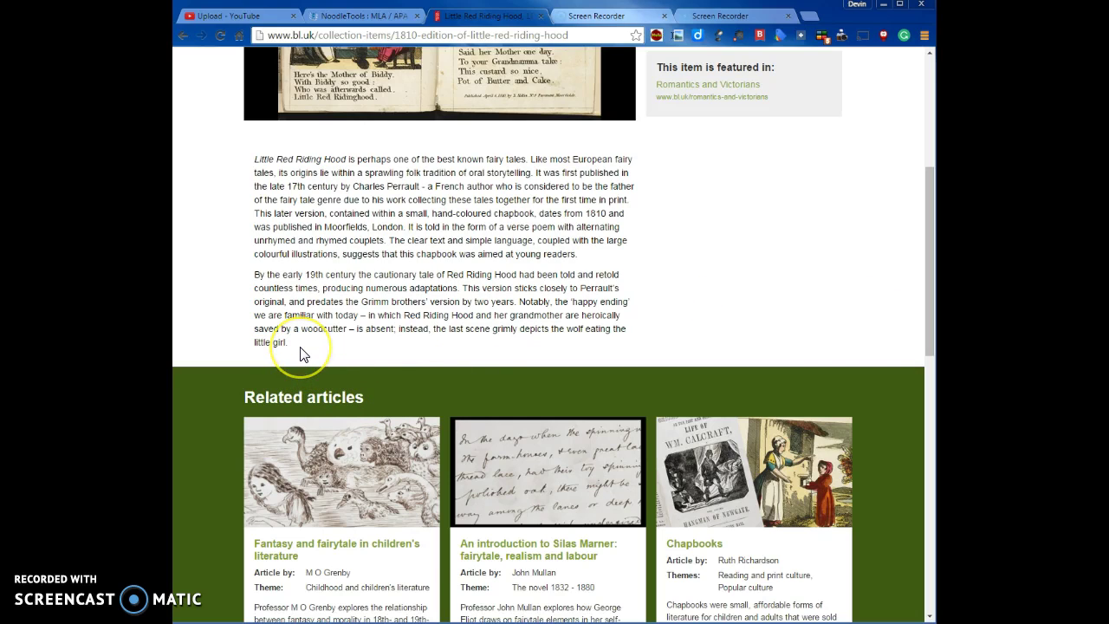
left_click(674, 254)
left_click(656, 292)
left_click(357, 374)
left_click_drag(320, 359, 233, 156)
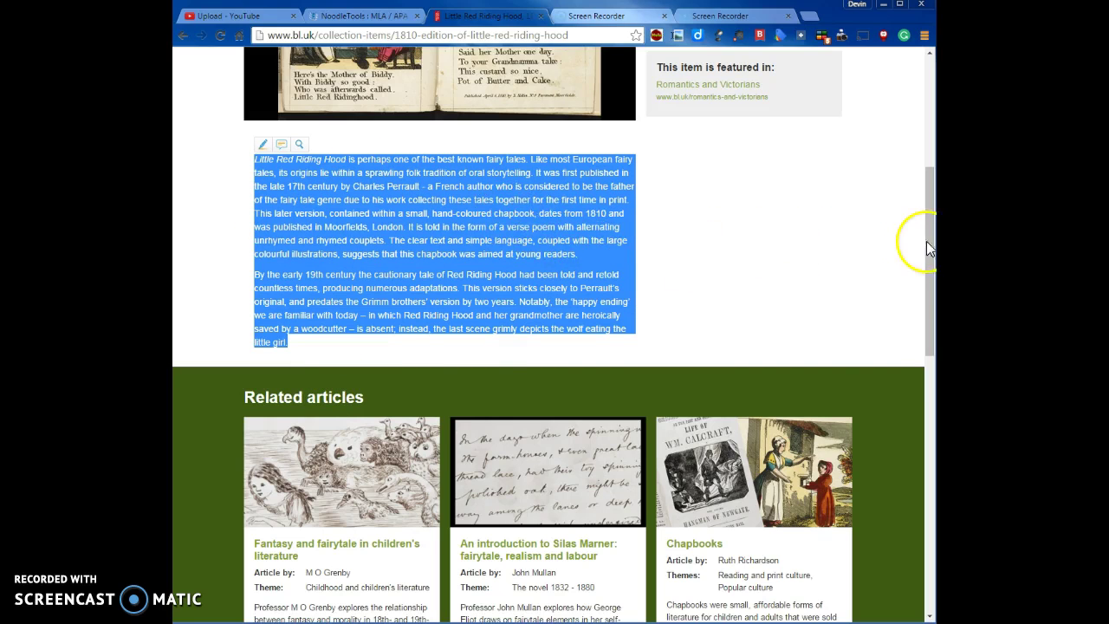
left_click_drag(930, 250, 915, 161)
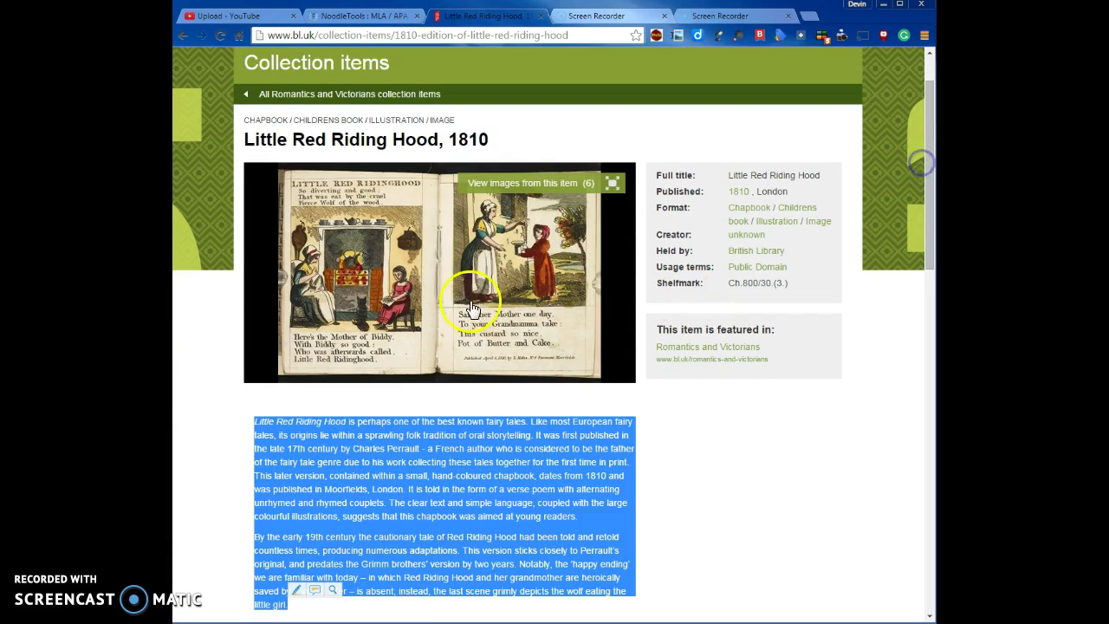
left_click(748, 461)
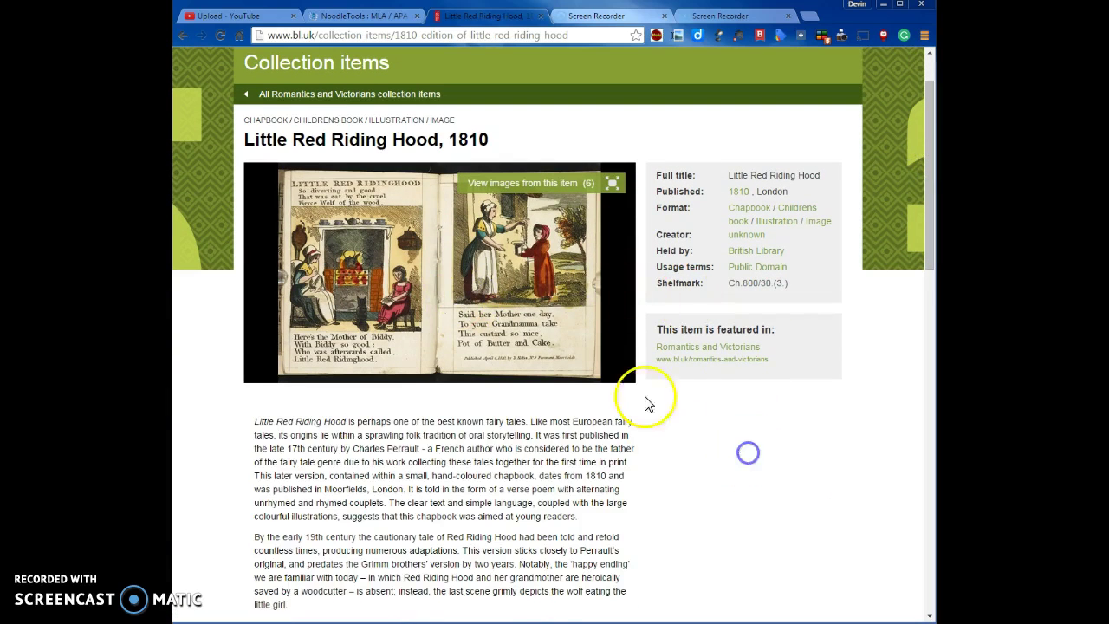
Step: Back in the NoodleTools bibliography, apply the Primary source description to the Little Red Riding Hood citation
left_click(360, 15)
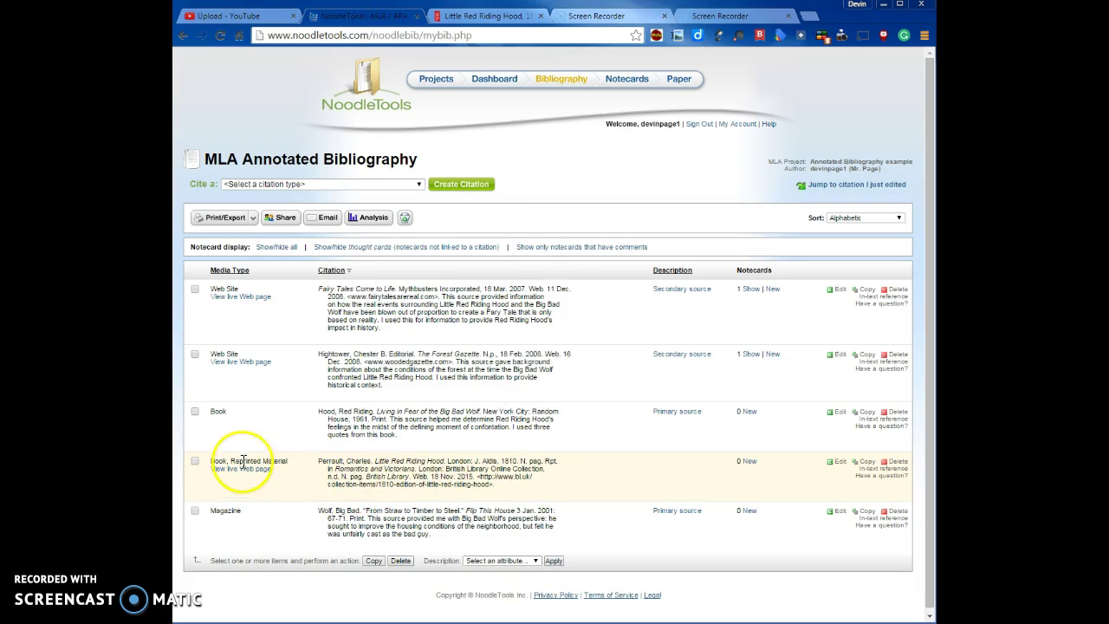
left_click(195, 462)
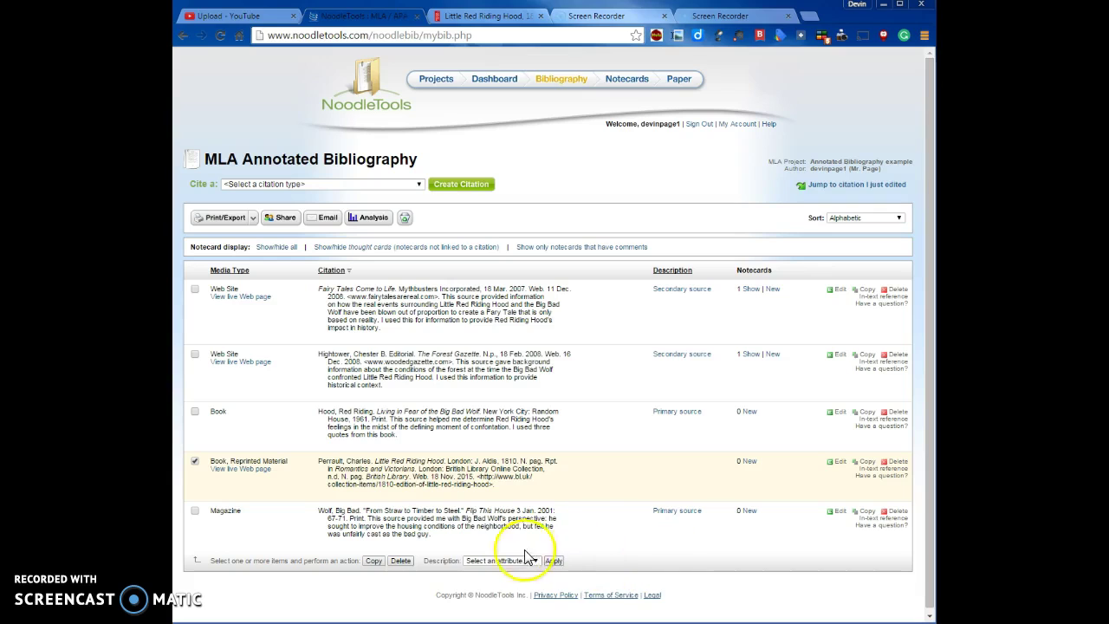
left_click(532, 562)
left_click(503, 581)
left_click(554, 564)
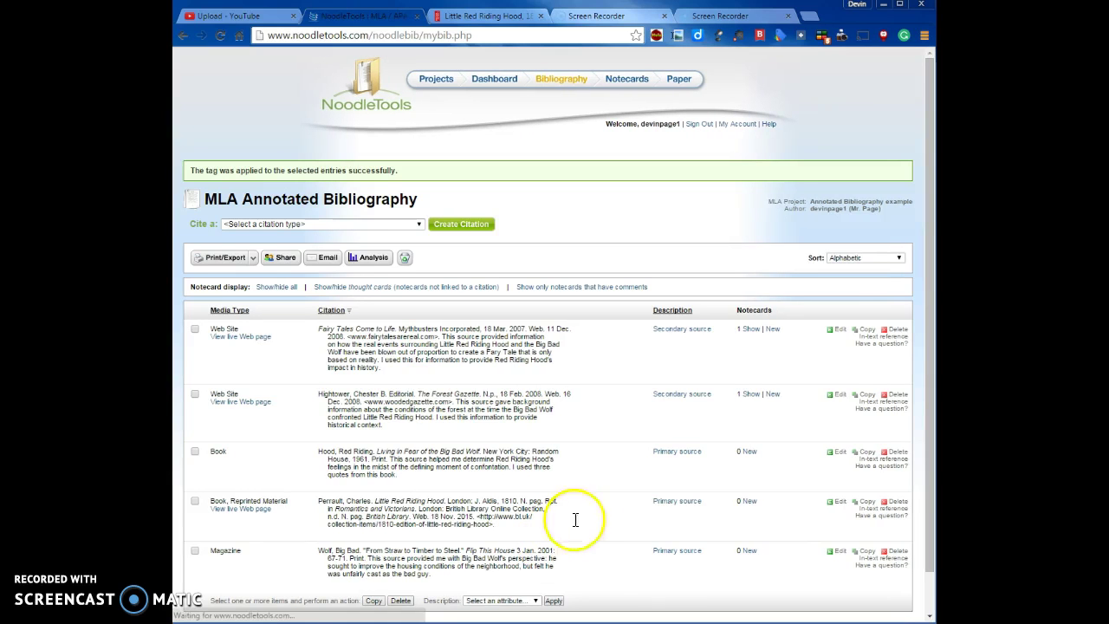
Step: Check the classification options of the source entries and sort the bibliography by Primary, secondary
left_click(663, 503)
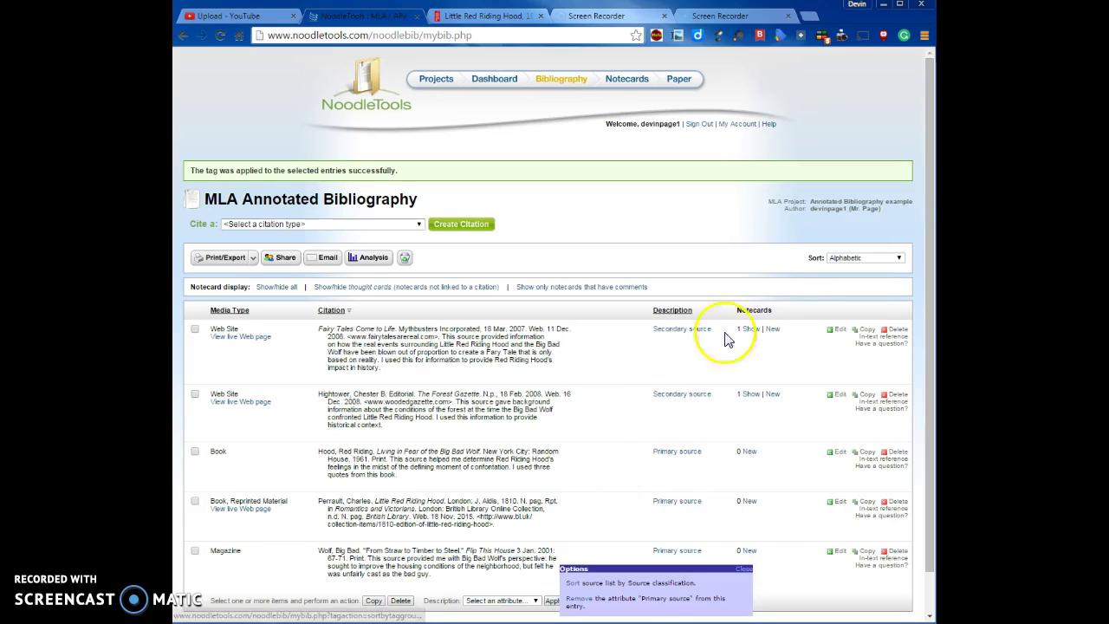
left_click(901, 260)
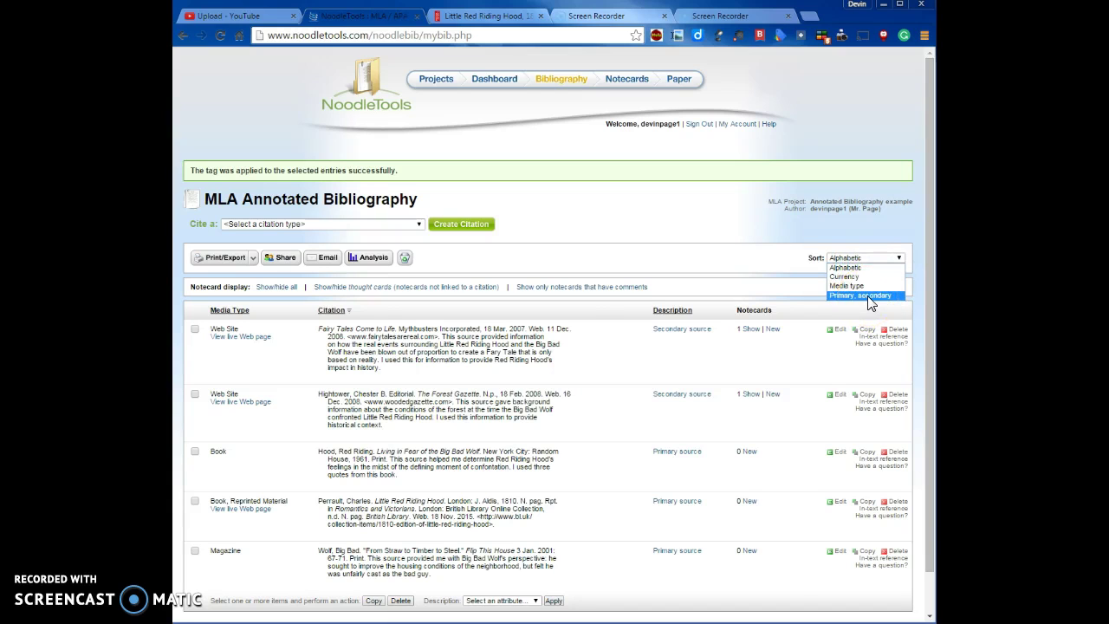
mouse_move(684, 393)
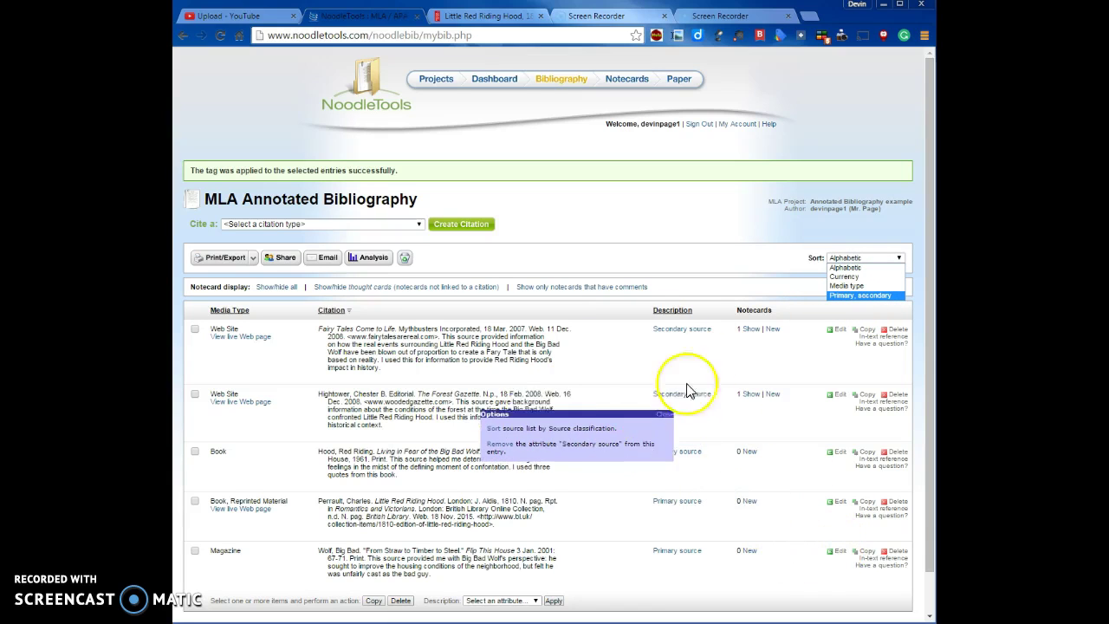
left_click(867, 296)
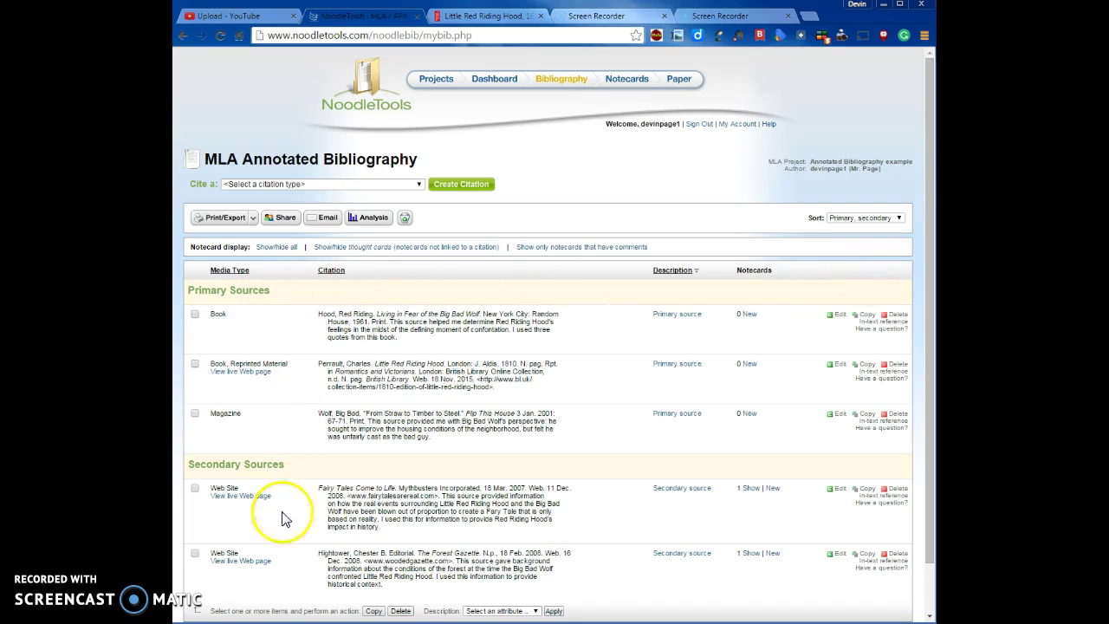
Step: Export the bibliography to Word and save it in the Documents library as Bibliography Example
left_click(251, 223)
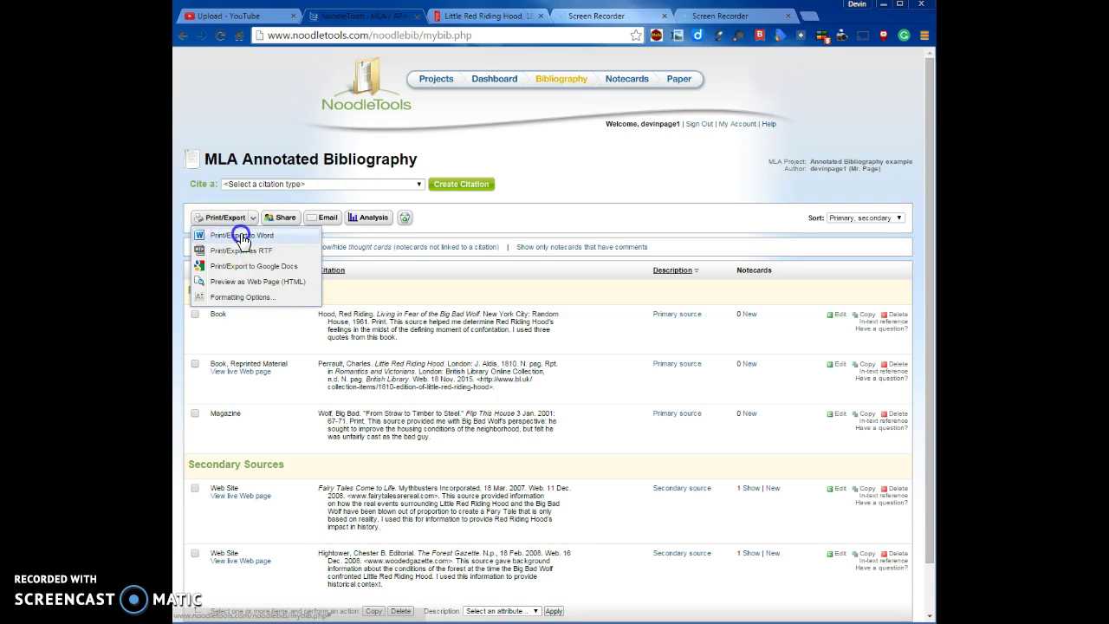
left_click(243, 236)
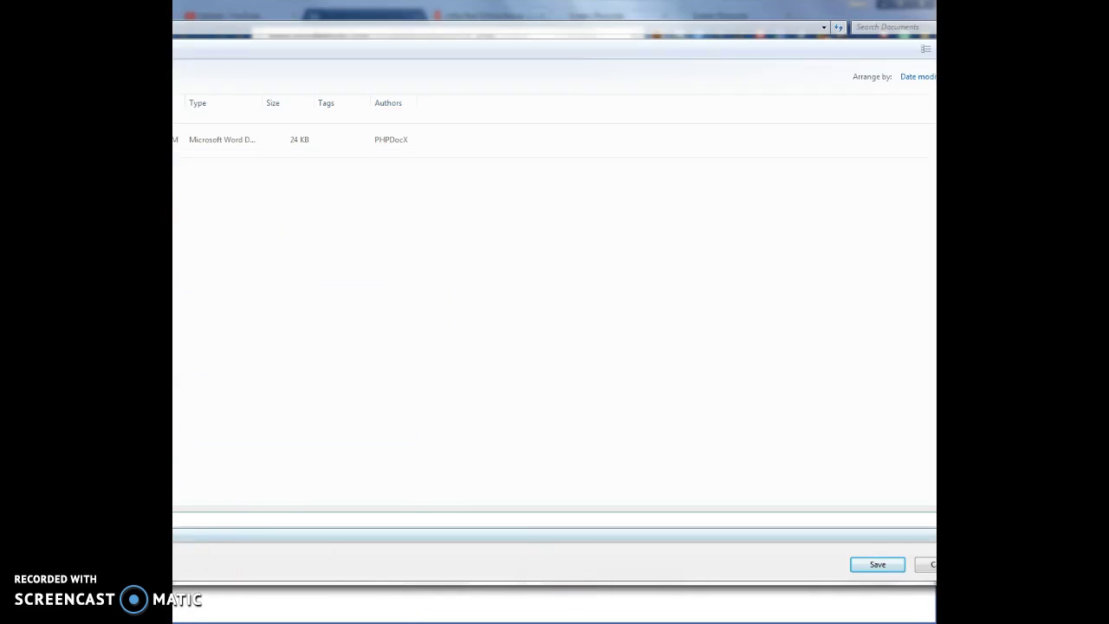
left_click_drag(173, 198, 180, 198)
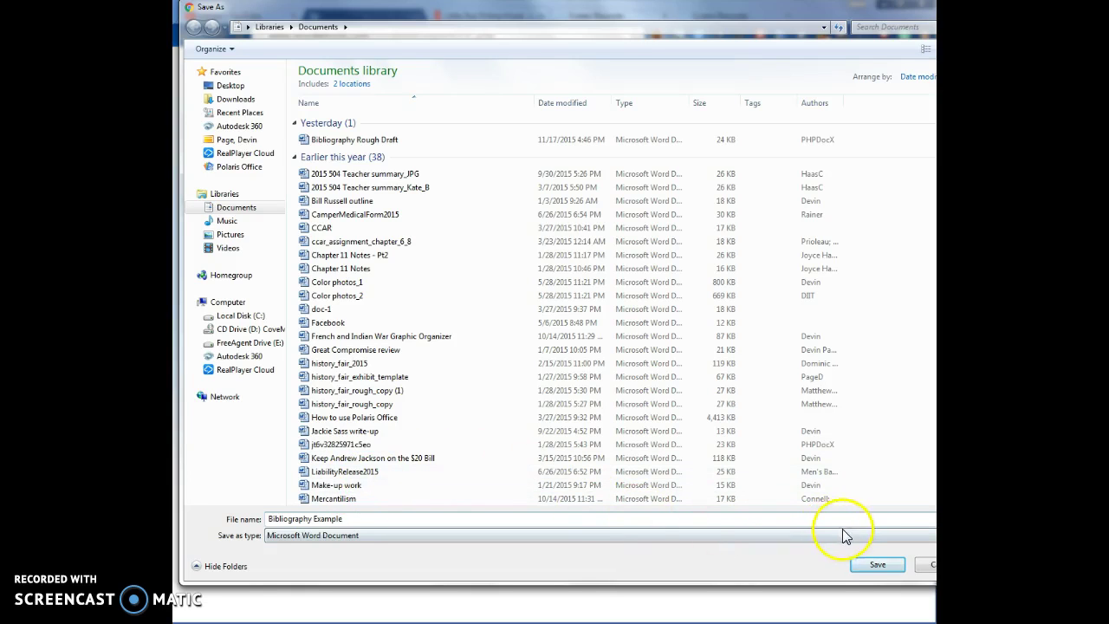
left_click(871, 566)
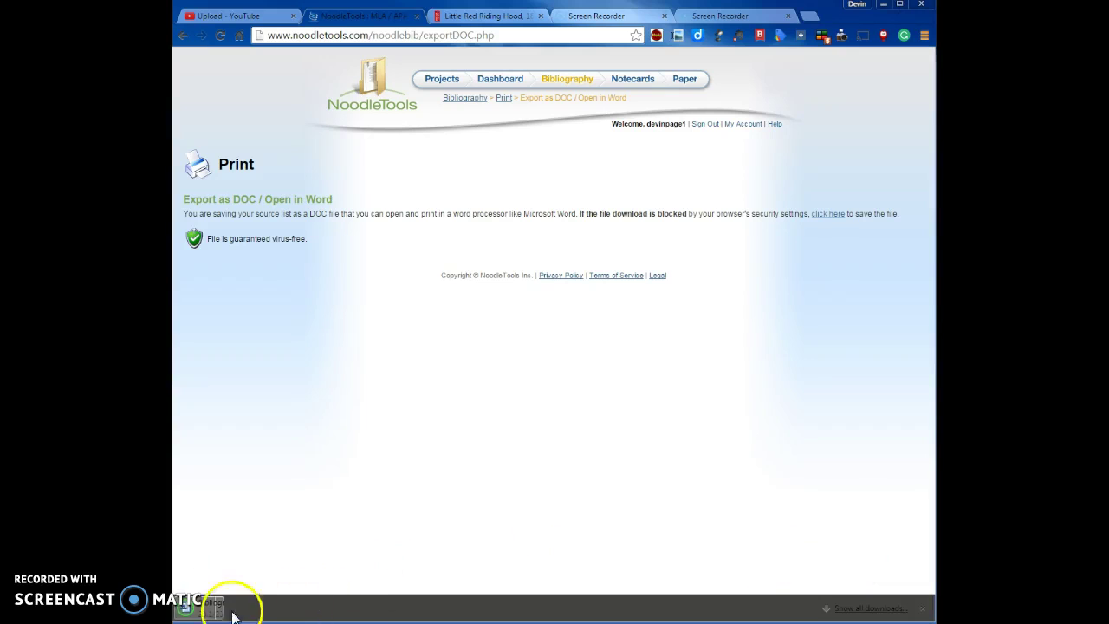
Step: Open the exported Bibliography Example file in Word for editing, and look through its primary and secondary source sections
left_click(202, 610)
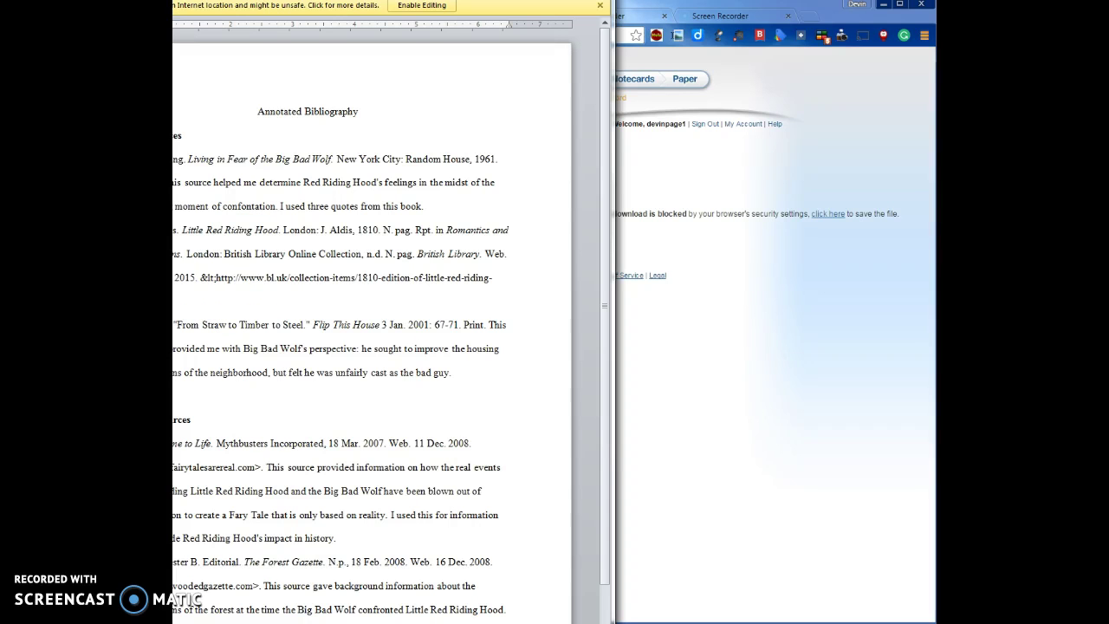
left_click_drag(91, 0, 286, 7)
left_click(632, 35)
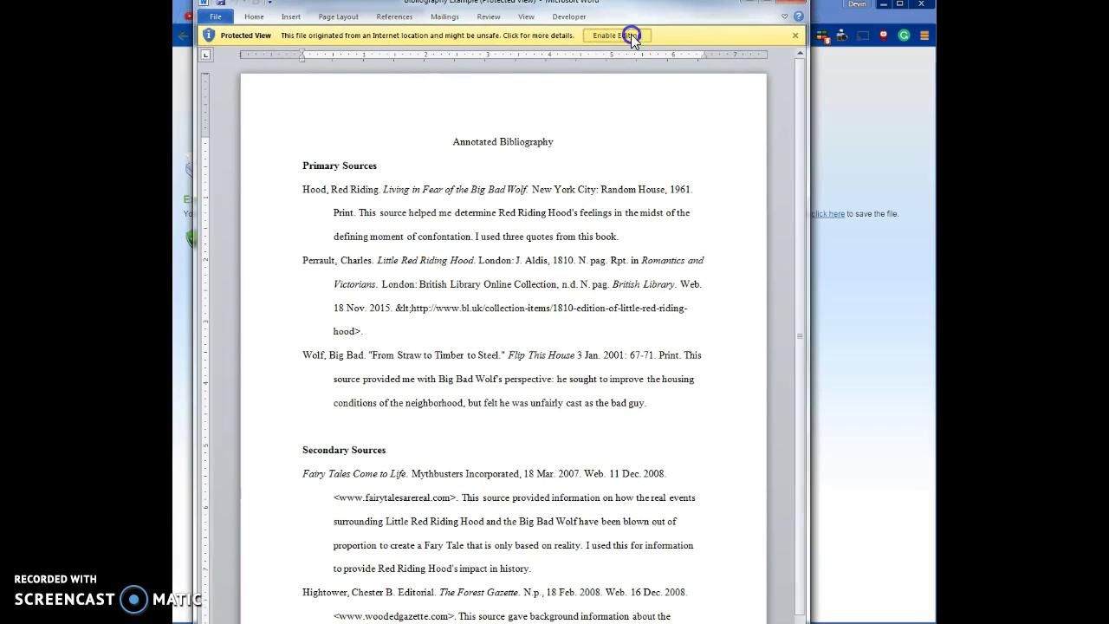
left_click_drag(648, 14, 679, 25)
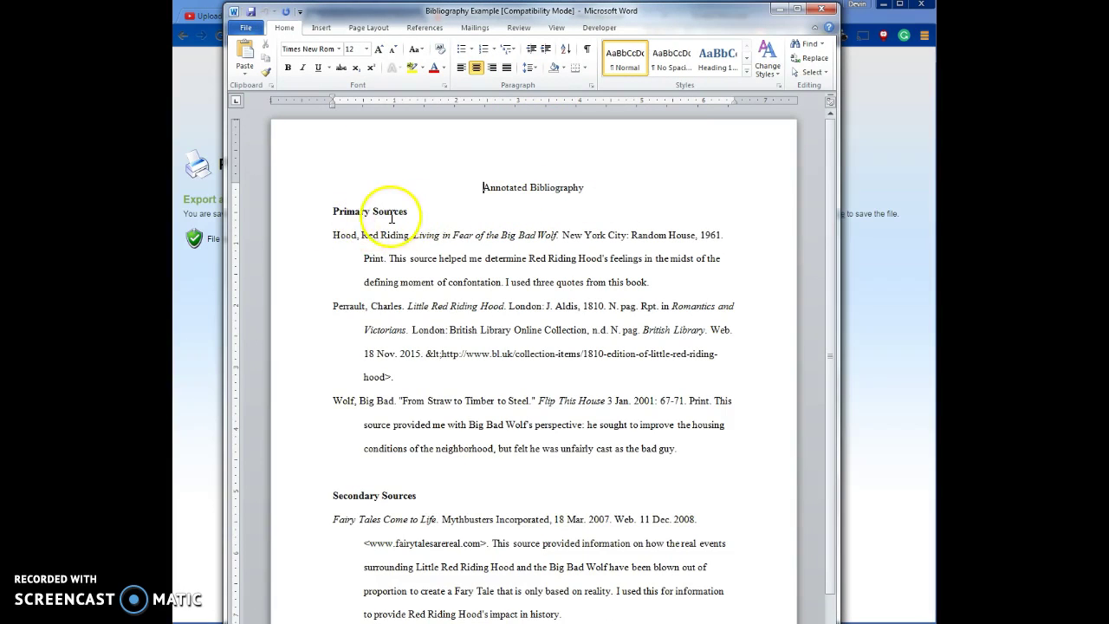
scroll(388, 217, "down", 1)
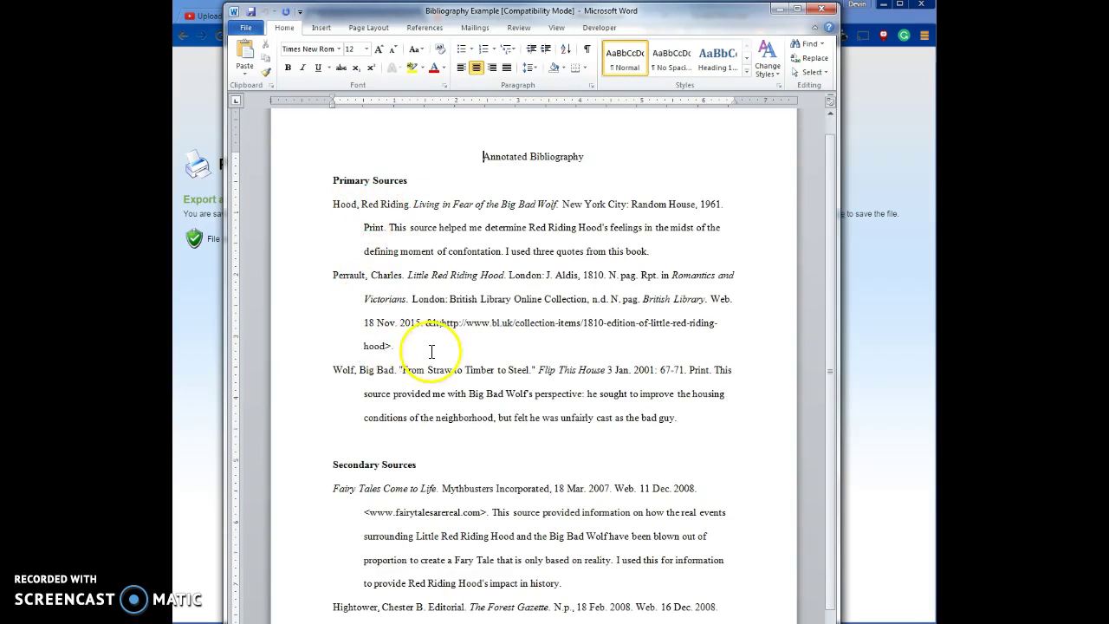
scroll(428, 362, "down", 2)
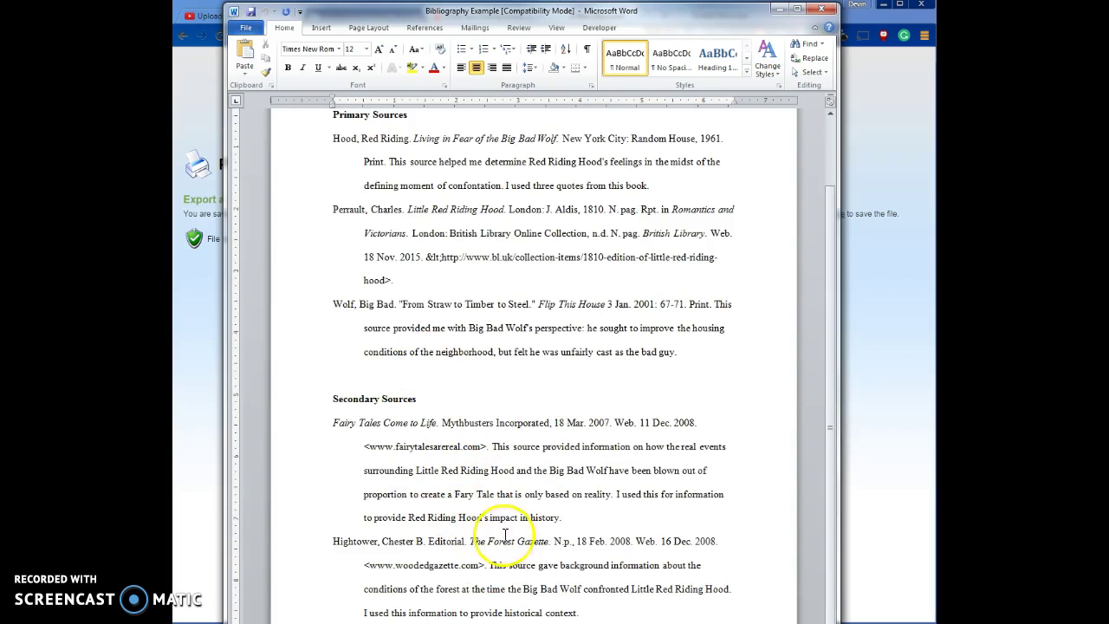
scroll(496, 544, "up", 3)
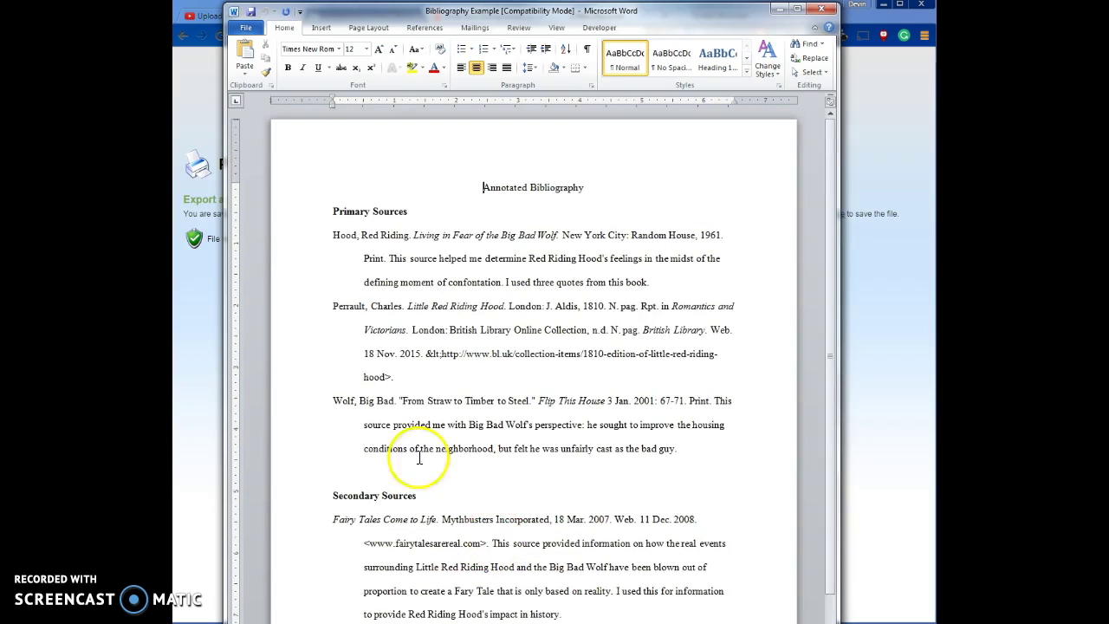
Step: Save the document again as Bibliography Example, accepting the conversion to the new Word file format, and close it
left_click(247, 28)
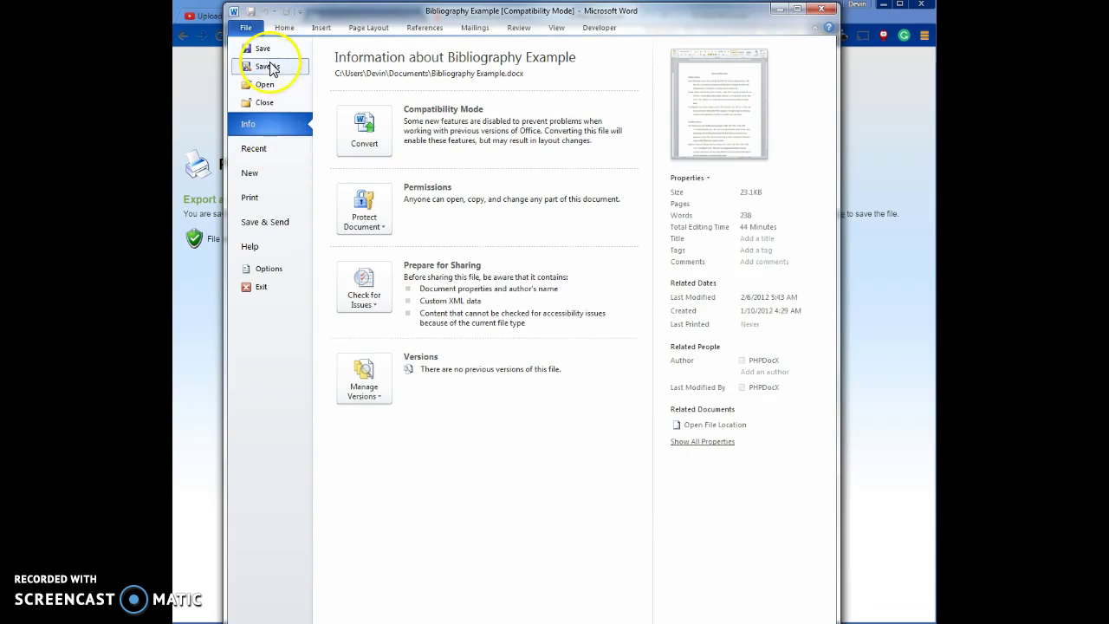
left_click(267, 67)
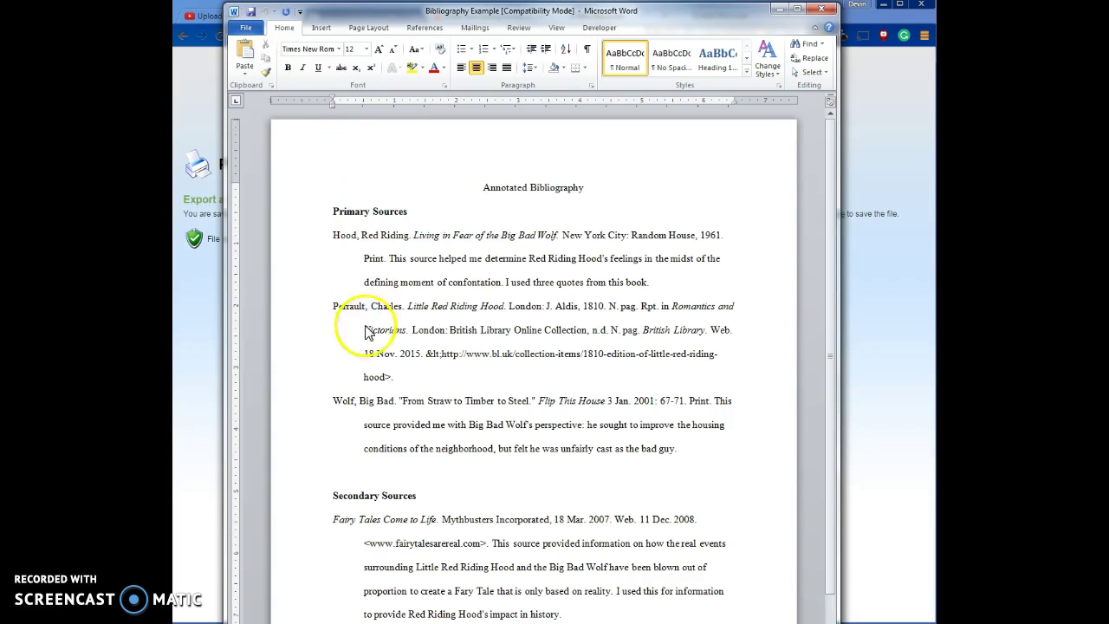
left_click(392, 326)
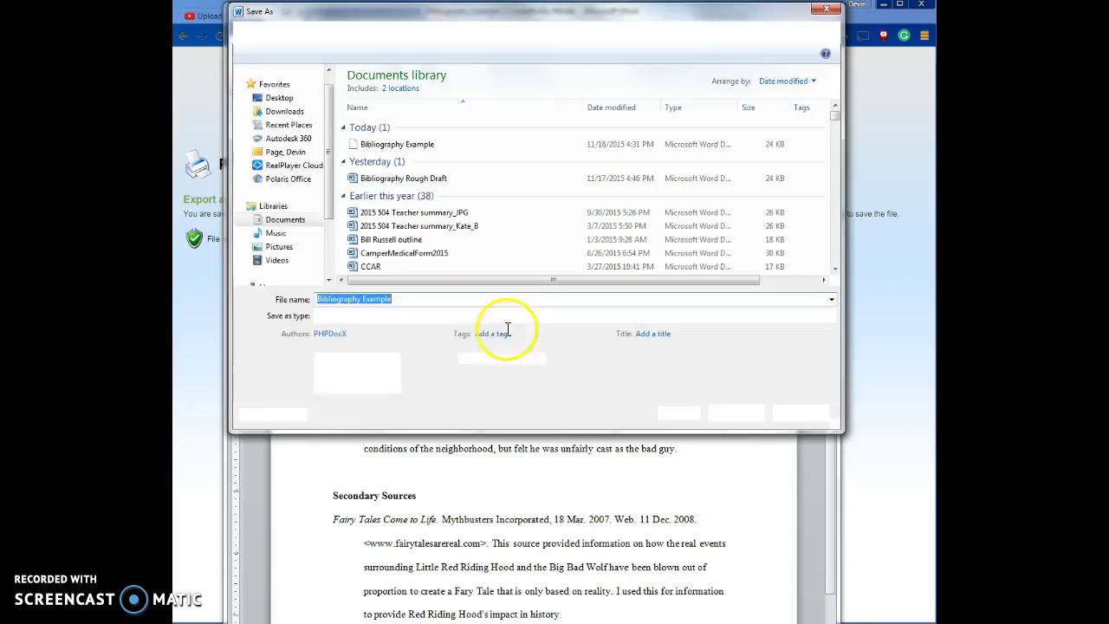
left_click(737, 412)
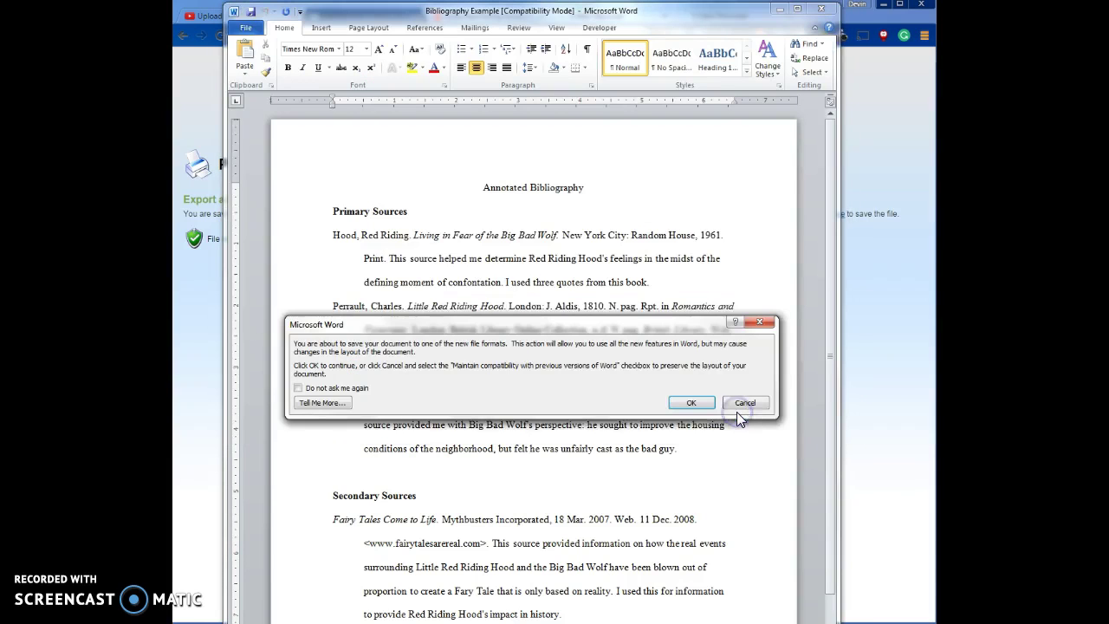
left_click(684, 403)
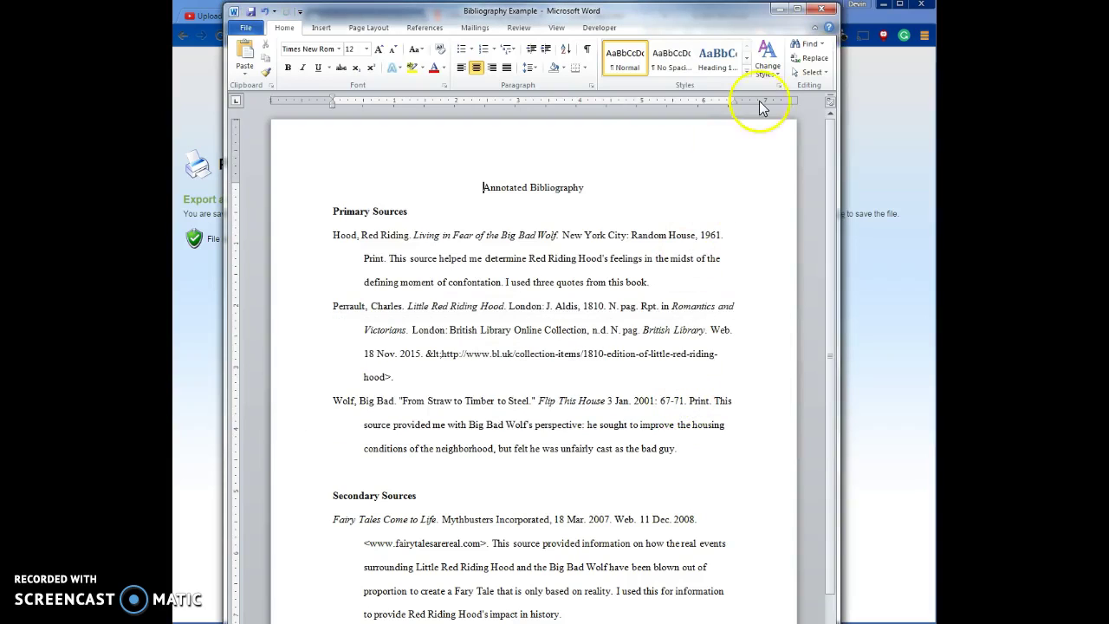
left_click(824, 12)
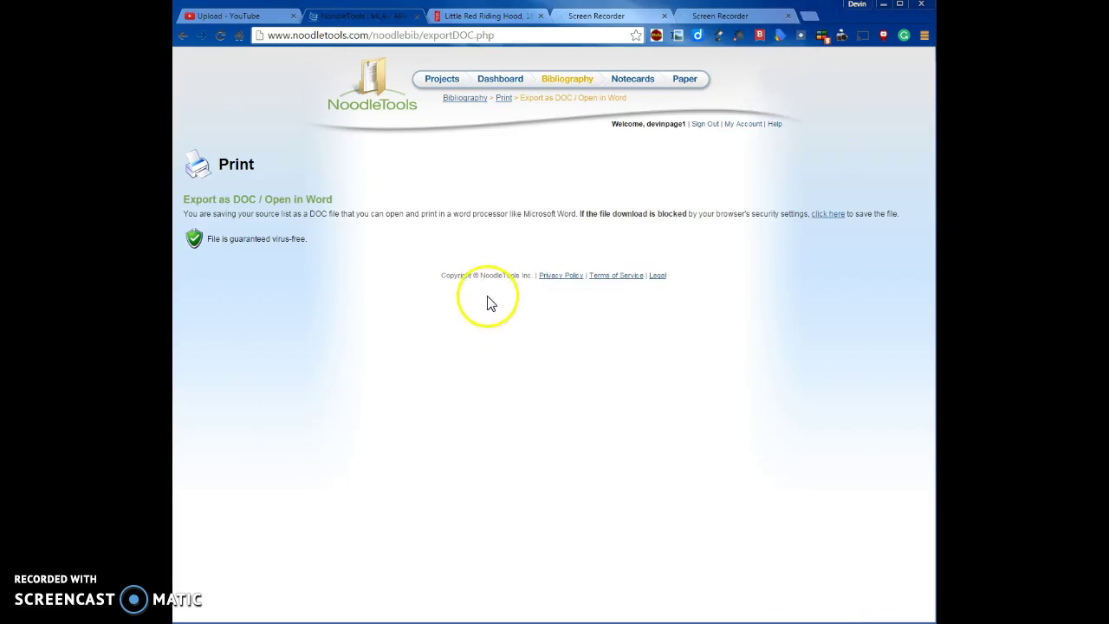